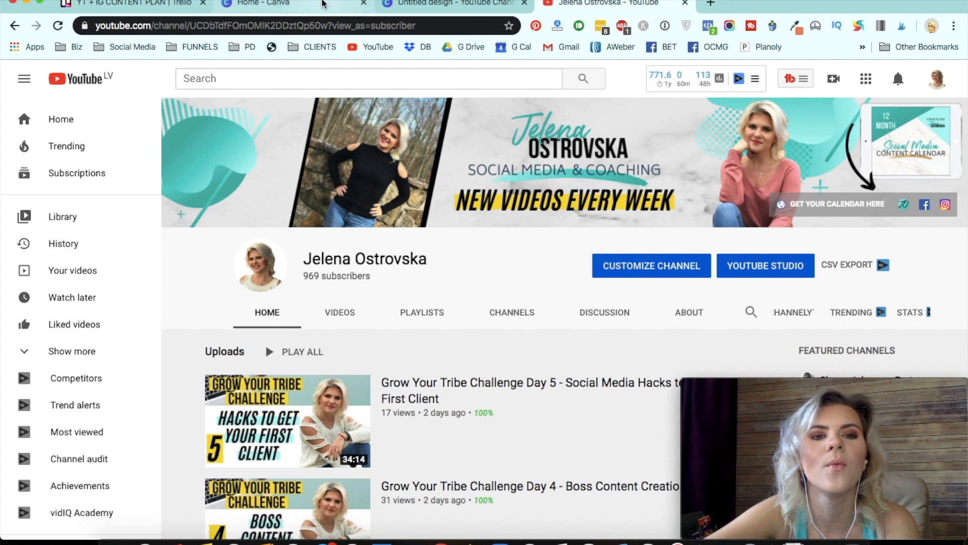
- Switch between the YouTube channel page and the blank channel art design to compare the existing banner
left_click(305, 4)
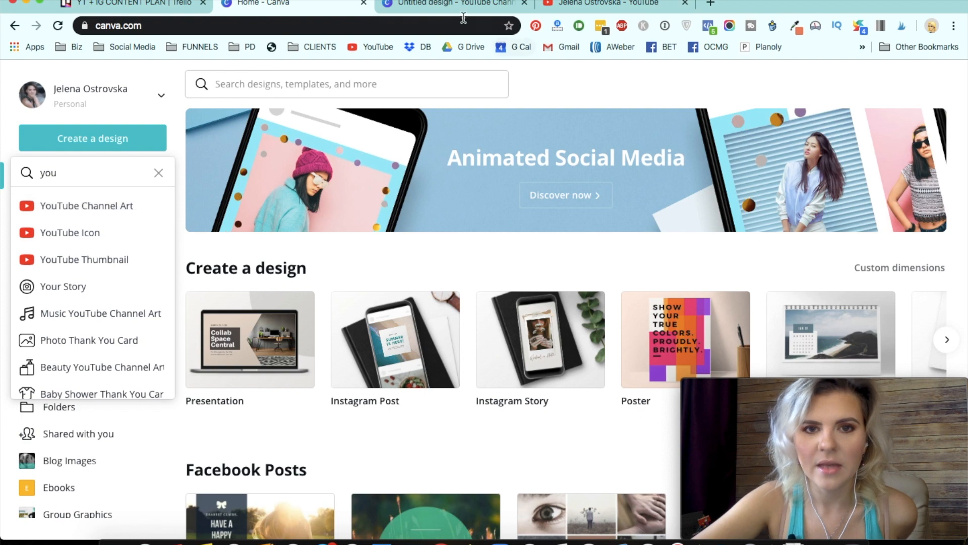
left_click(446, 7)
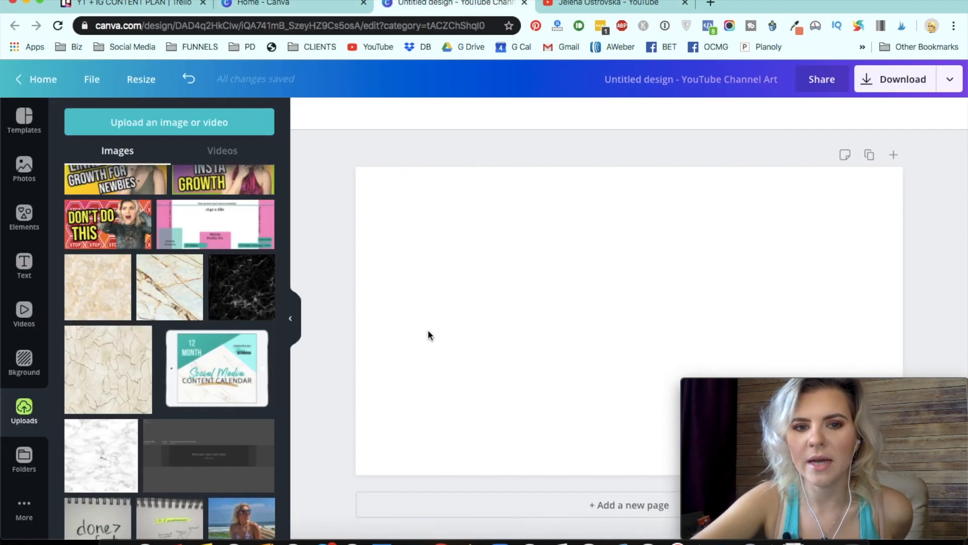
left_click(555, 7)
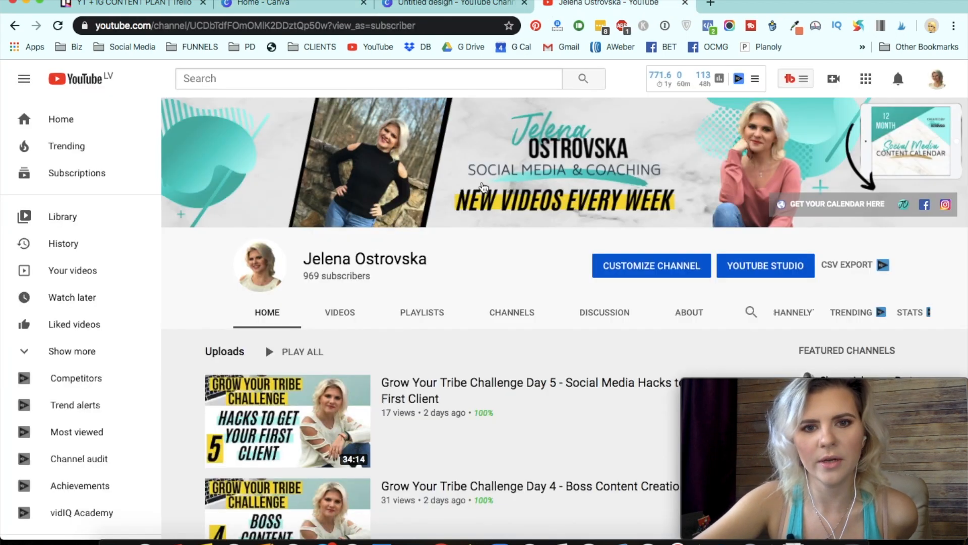
left_click(474, 7)
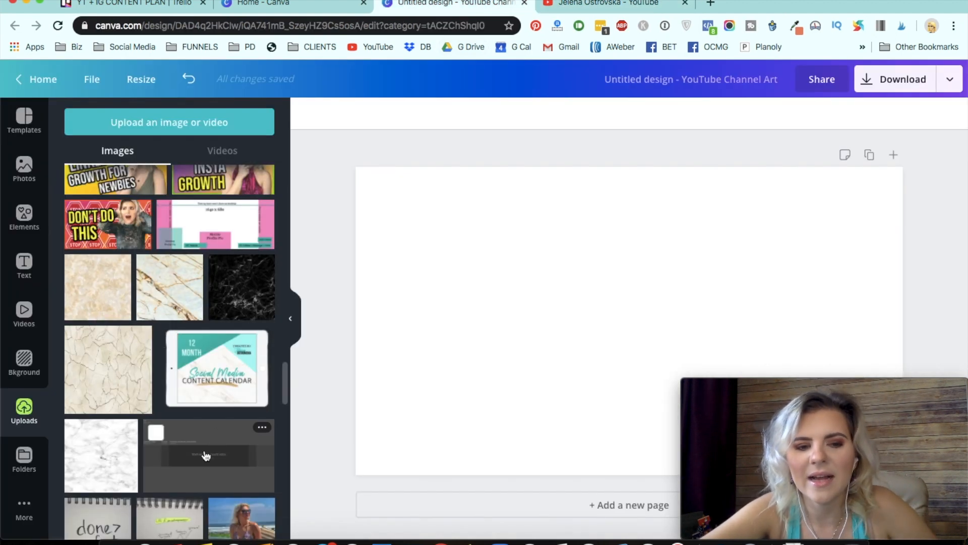
- Add the uploaded YouTube channel art size template to the canvas, set it as the background and lock it
left_click(220, 454)
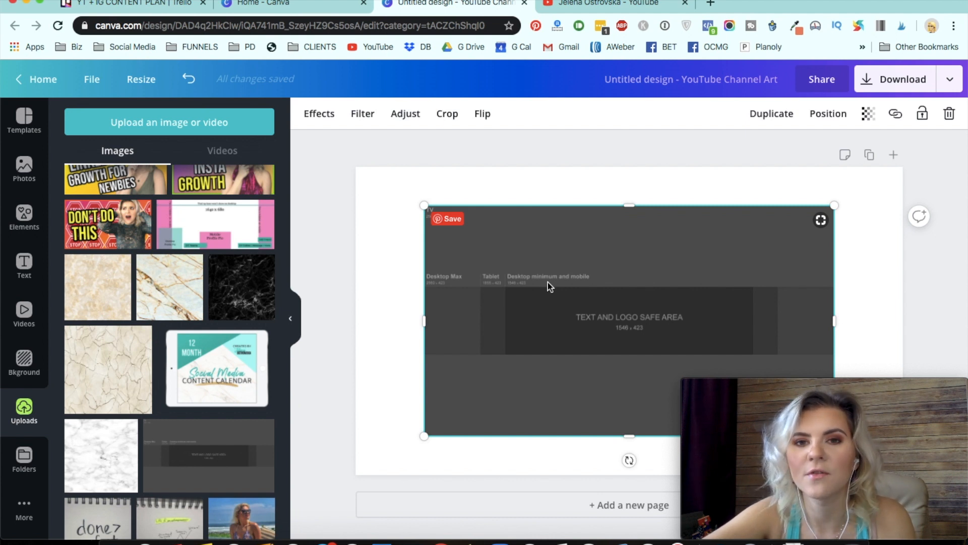
right_click(545, 237)
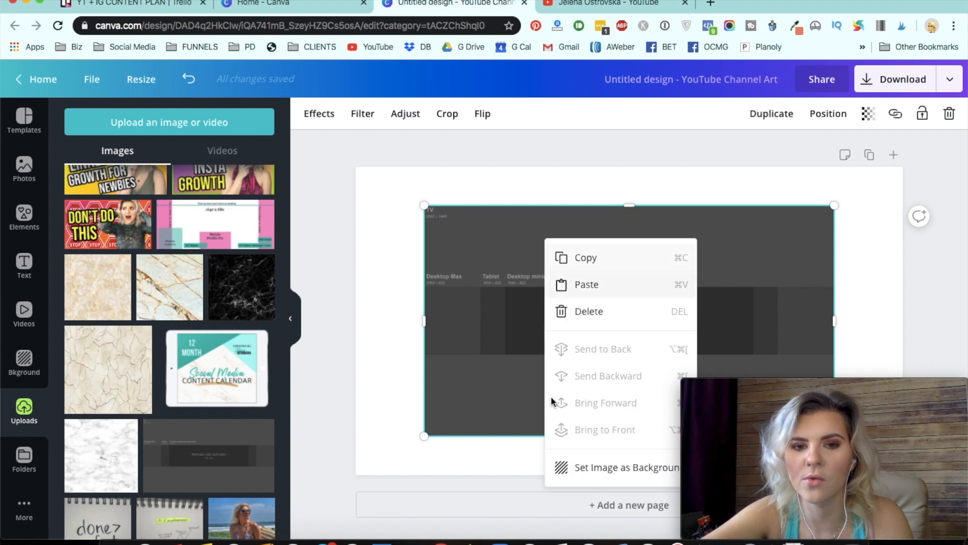
left_click(576, 468)
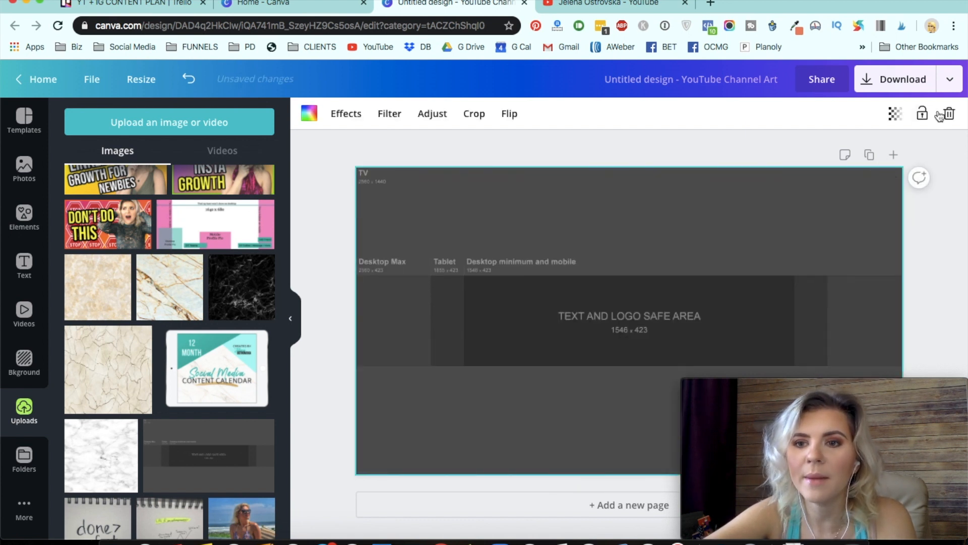
left_click(923, 115)
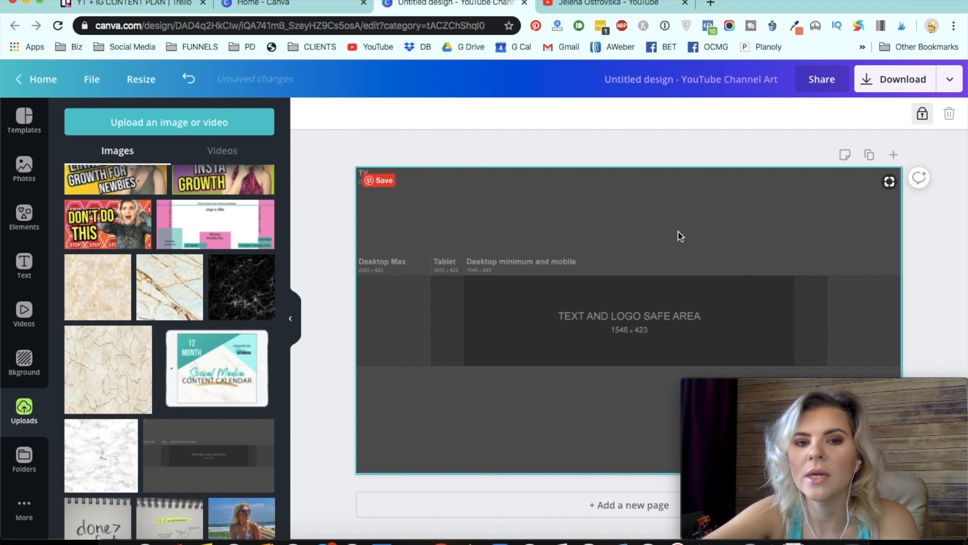
left_click(532, 135)
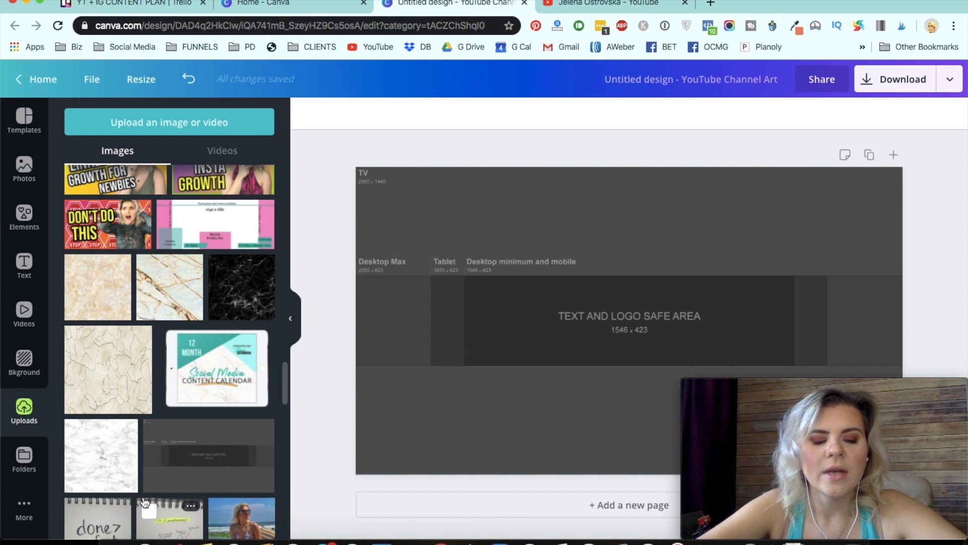
- Add the white marble image from uploads and stretch it to fill the whole canvas
scroll(130, 446, "down", 1)
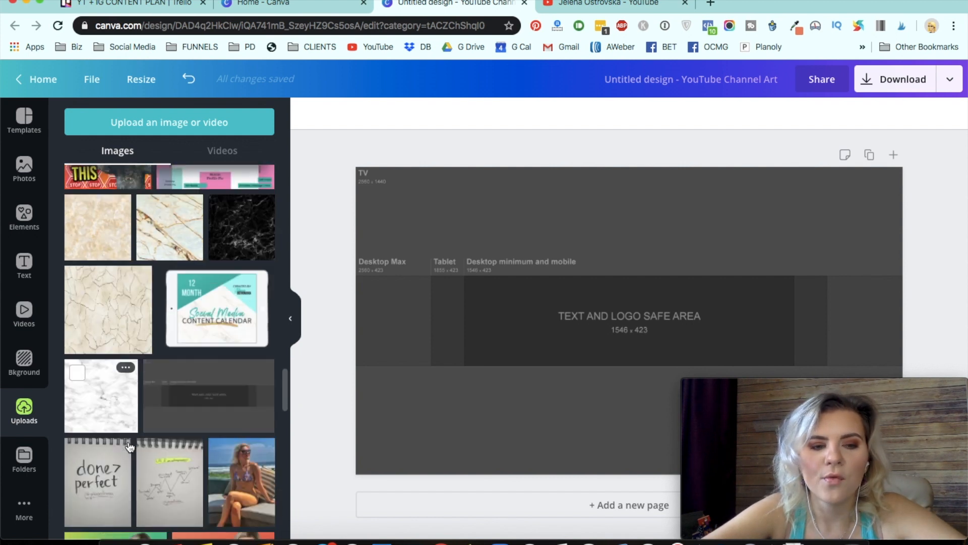
left_click(114, 406)
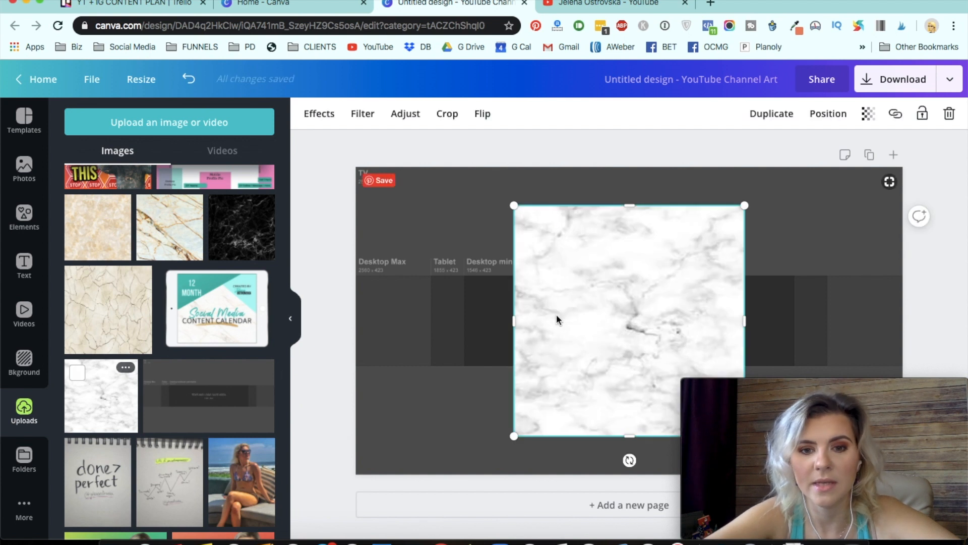
right_click(603, 291)
left_click(573, 271)
left_click_drag(514, 321, 355, 323)
left_click_drag(558, 205, 577, 191)
left_click_drag(746, 302, 903, 314)
left_click_drag(642, 435, 639, 474)
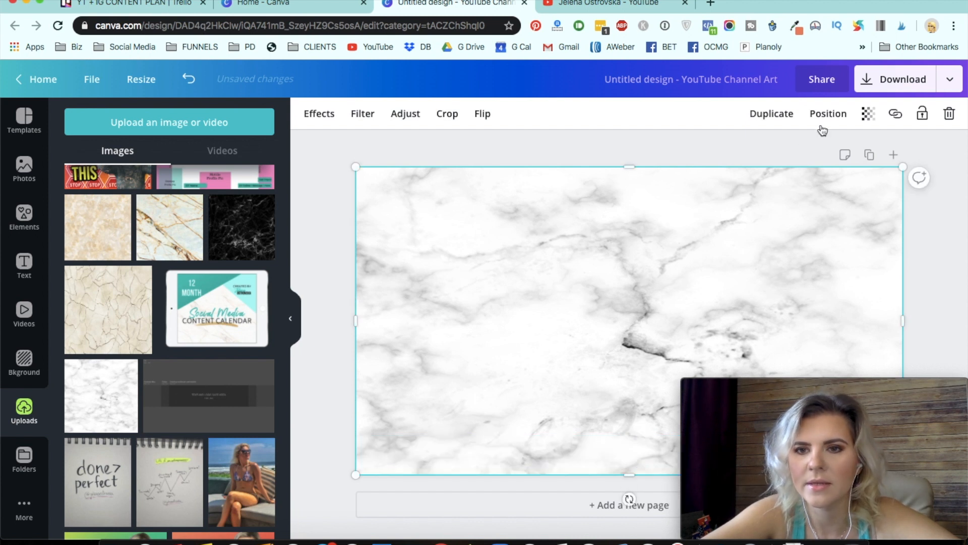
- Set the marble image's transparency to 42
left_click(864, 118)
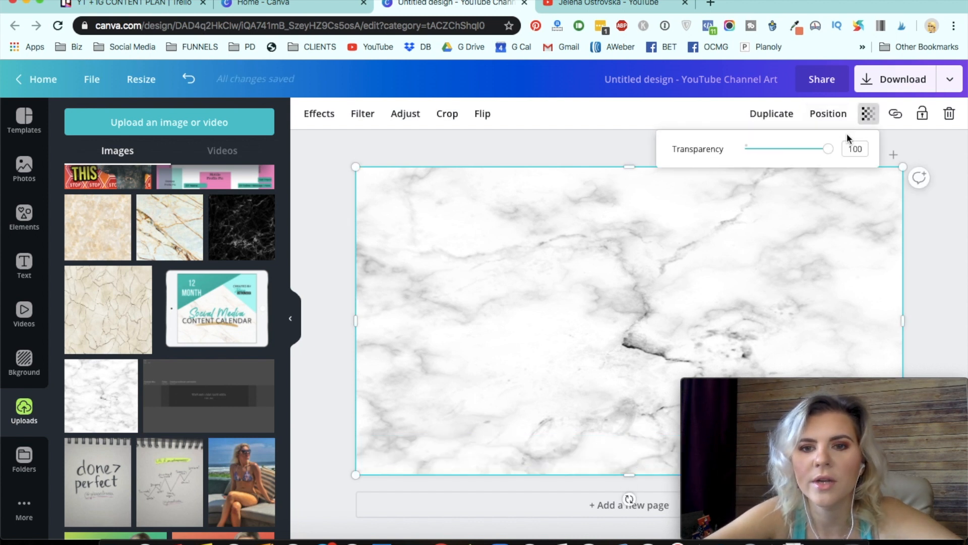
left_click_drag(828, 150, 781, 153)
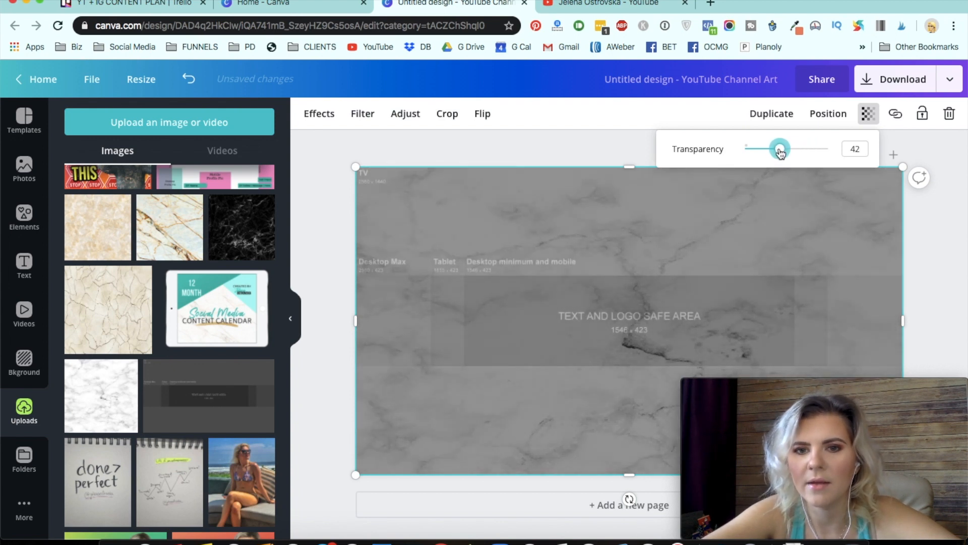
key("Delete")
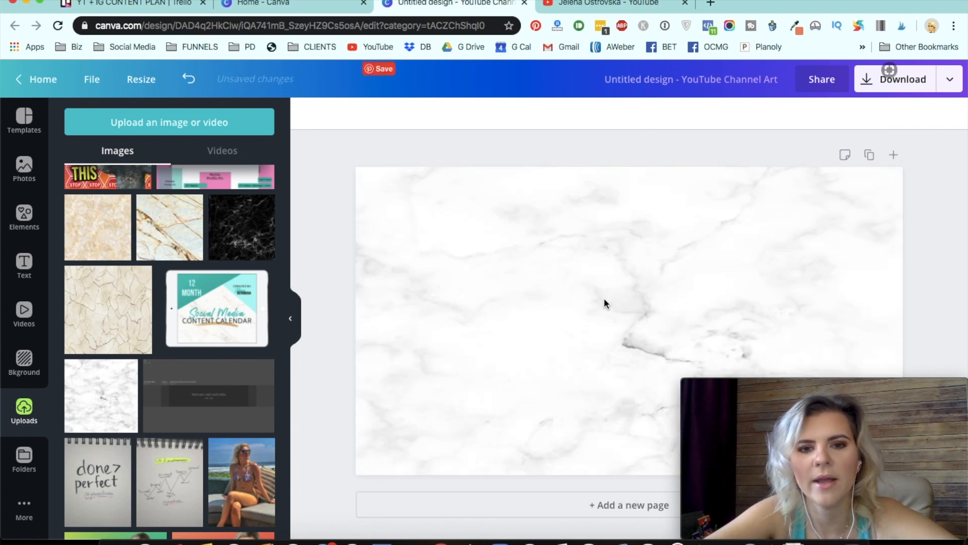
left_click(722, 274)
left_click(895, 113)
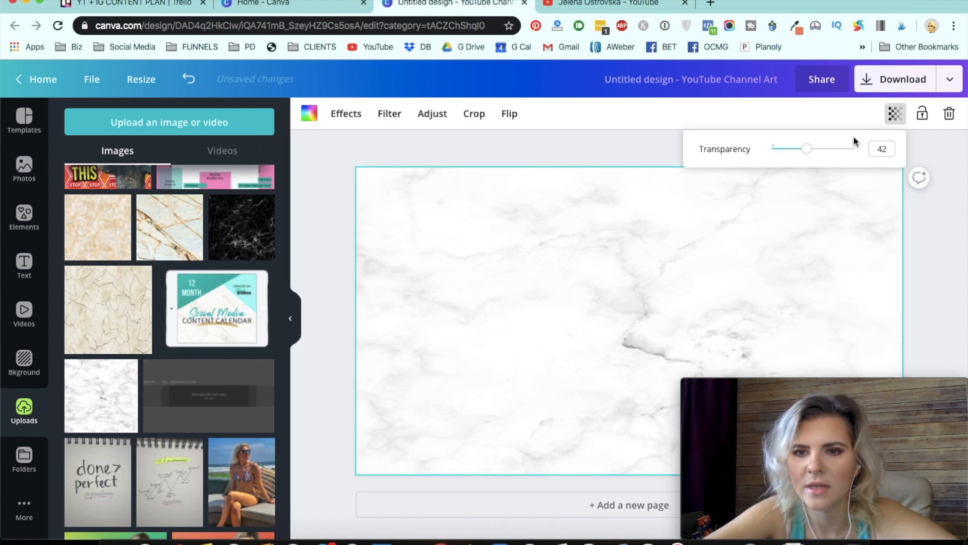
left_click(382, 133)
left_click(188, 78)
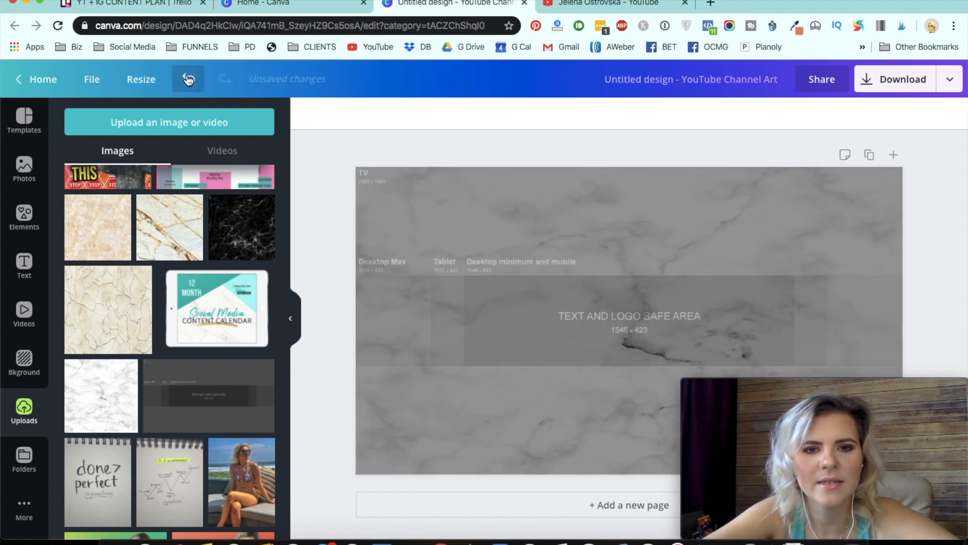
left_click(536, 228)
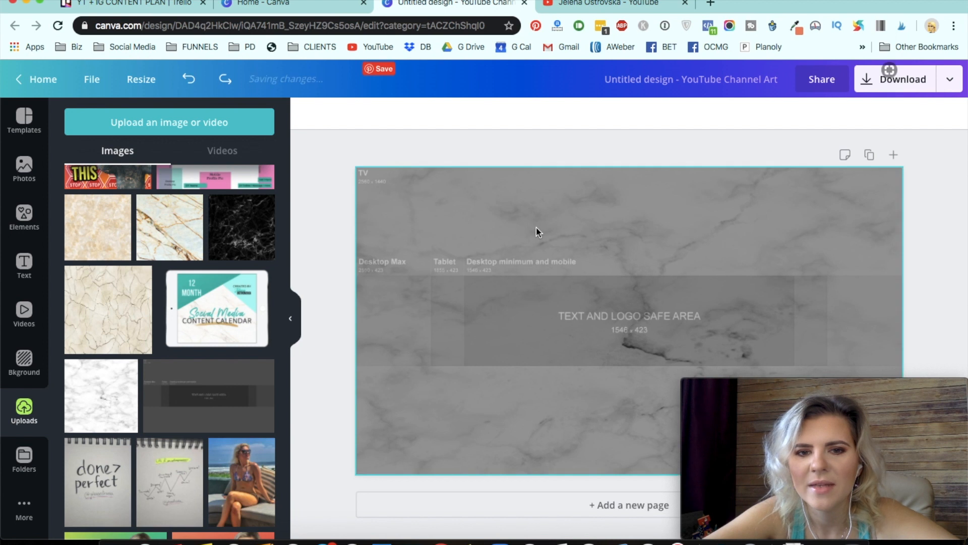
key("Delete")
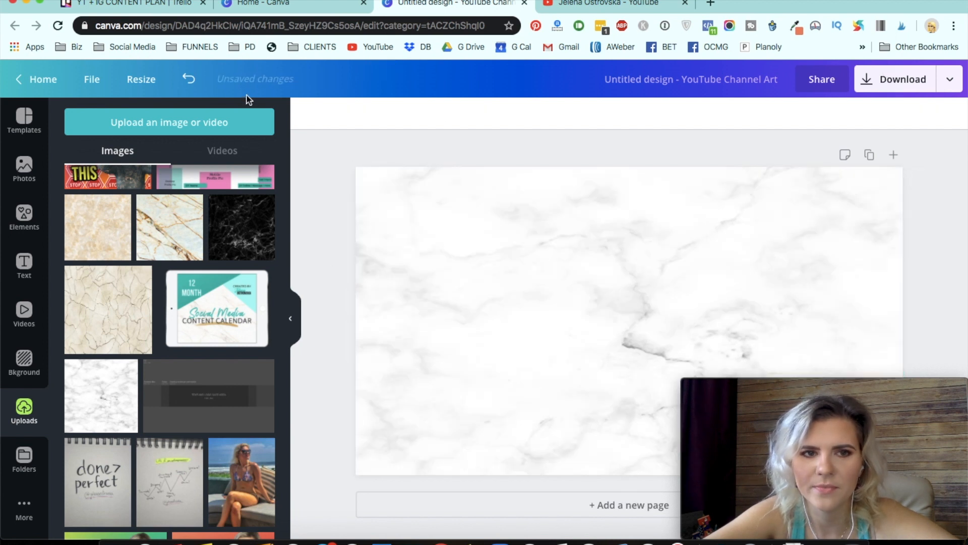
left_click(188, 78)
- Move and resize the marble image so it spans the canvas width but leaves bands at the top and bottom
left_click(562, 199)
left_click_drag(562, 199, 513, 240)
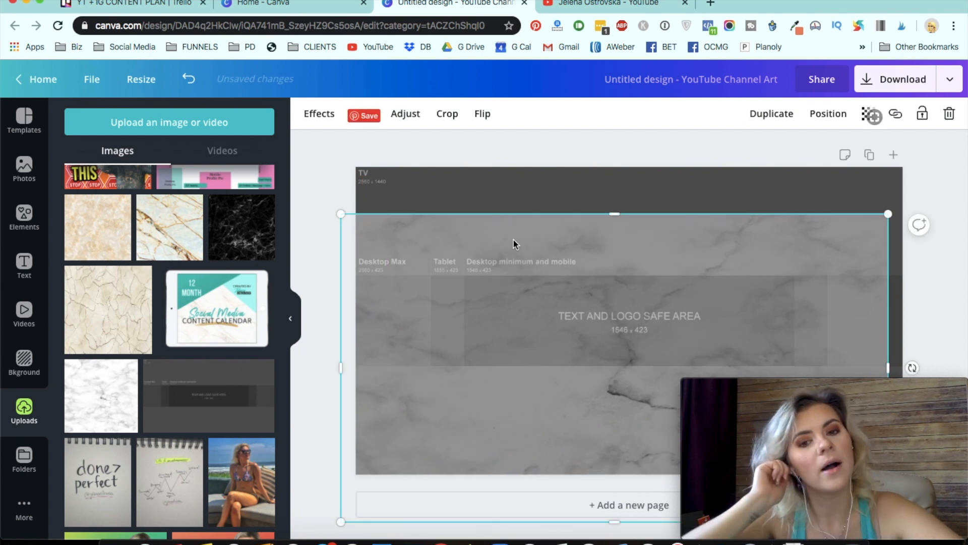
left_click_drag(546, 253, 558, 216)
left_click_drag(630, 177, 630, 198)
left_click_drag(629, 469, 631, 436)
left_click(328, 454)
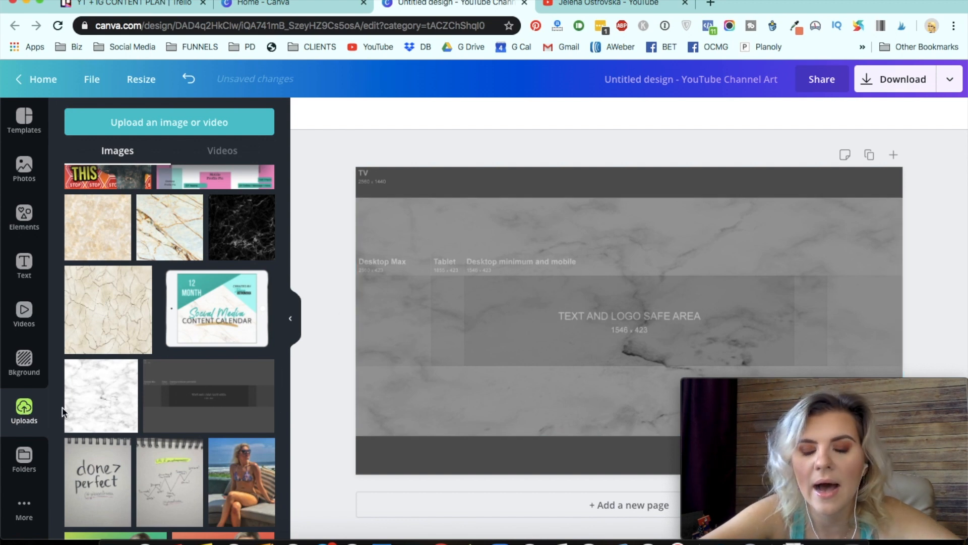
- Recheck the current YouTube banner and browse the Photos, Elements and Uploads panels for images
left_click(579, 3)
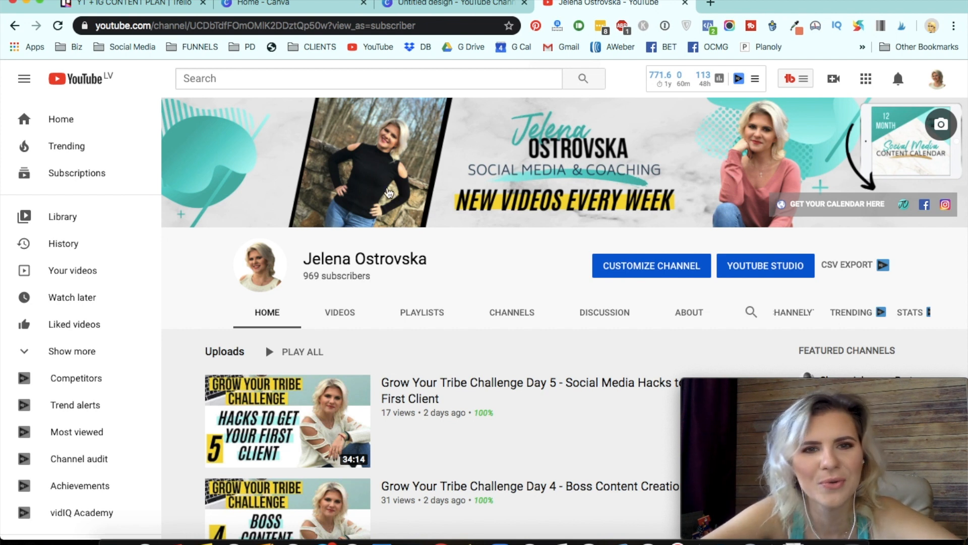
left_click(445, 5)
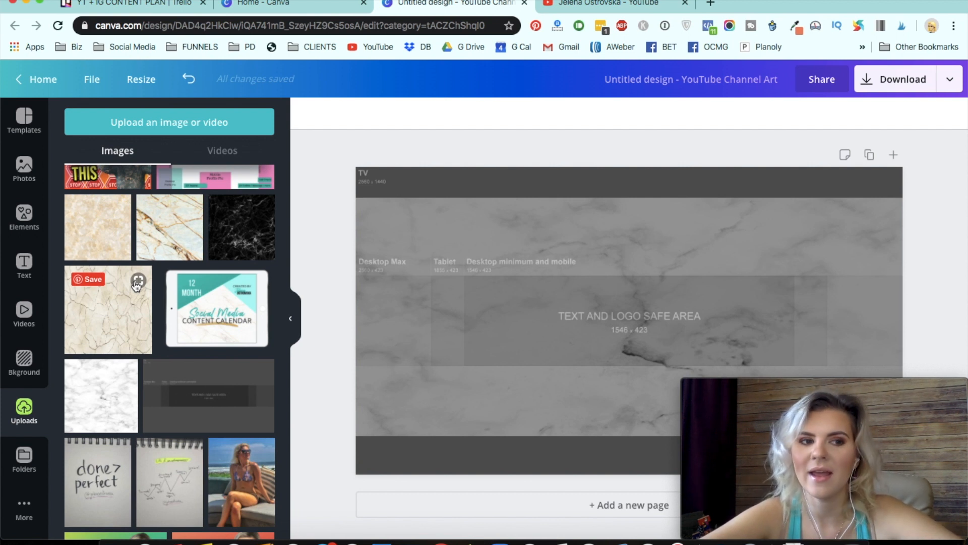
left_click(24, 169)
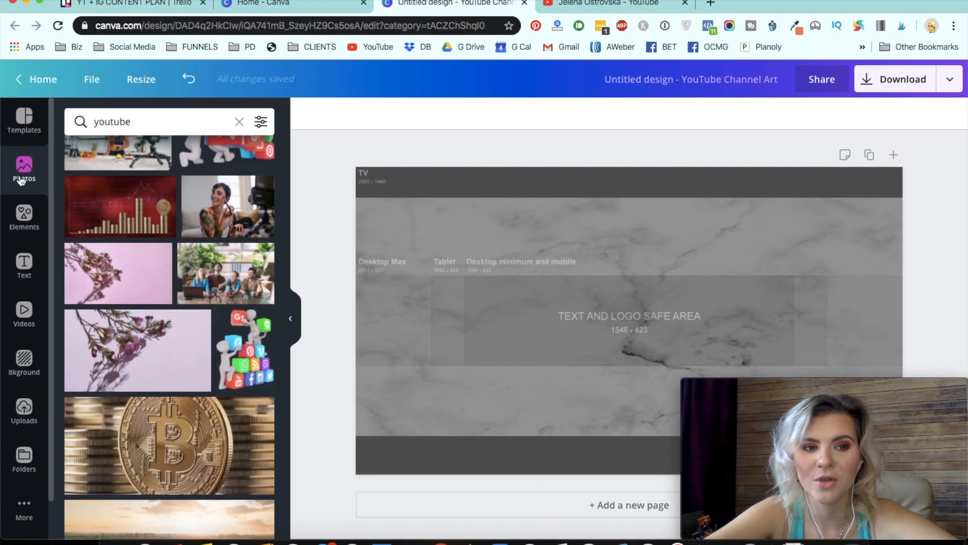
left_click(28, 216)
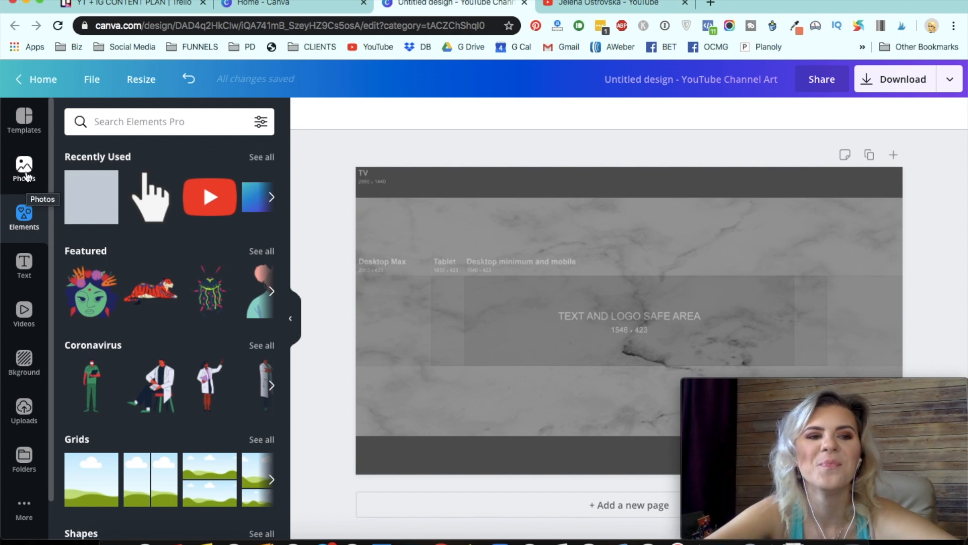
left_click(25, 176)
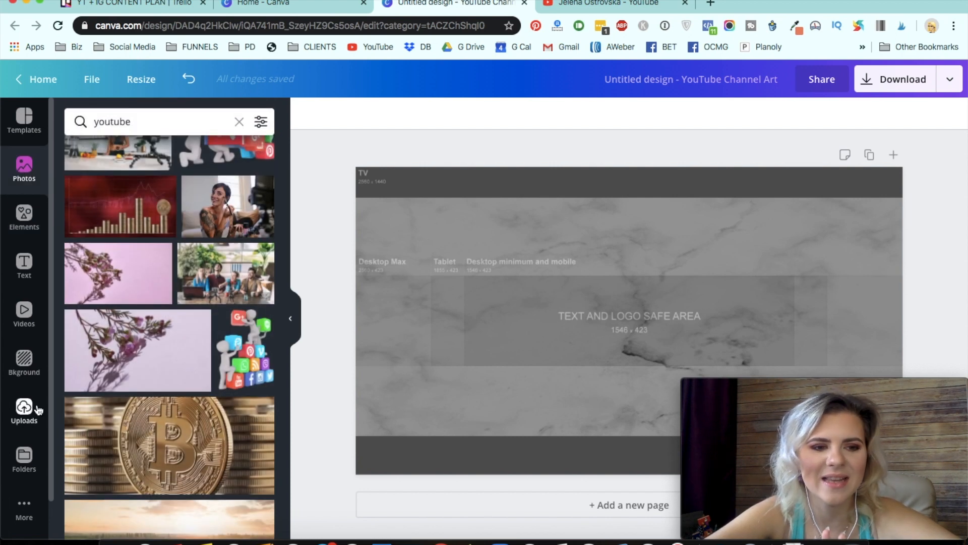
left_click(24, 413)
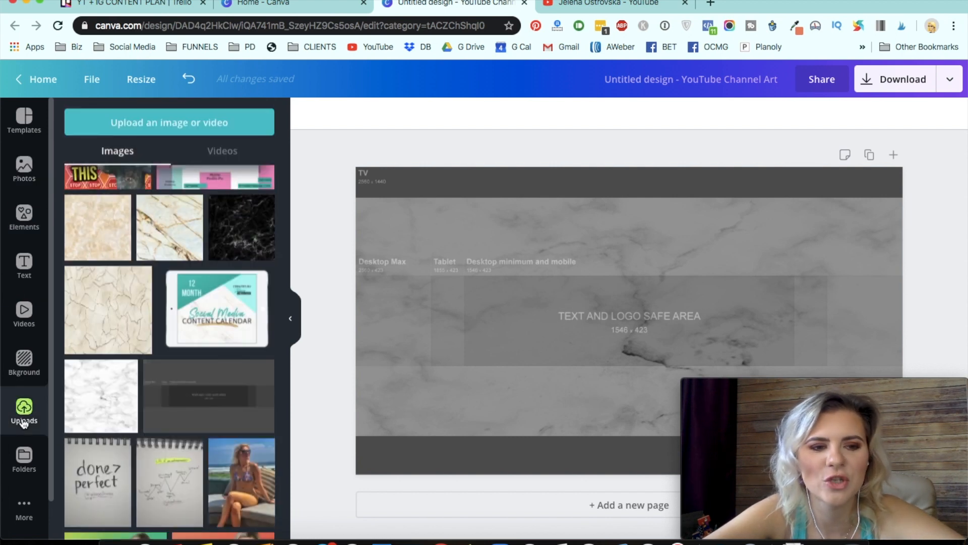
- Open the personal photos folder and add the photo of the woman in a white sweater to the canvas
left_click(25, 464)
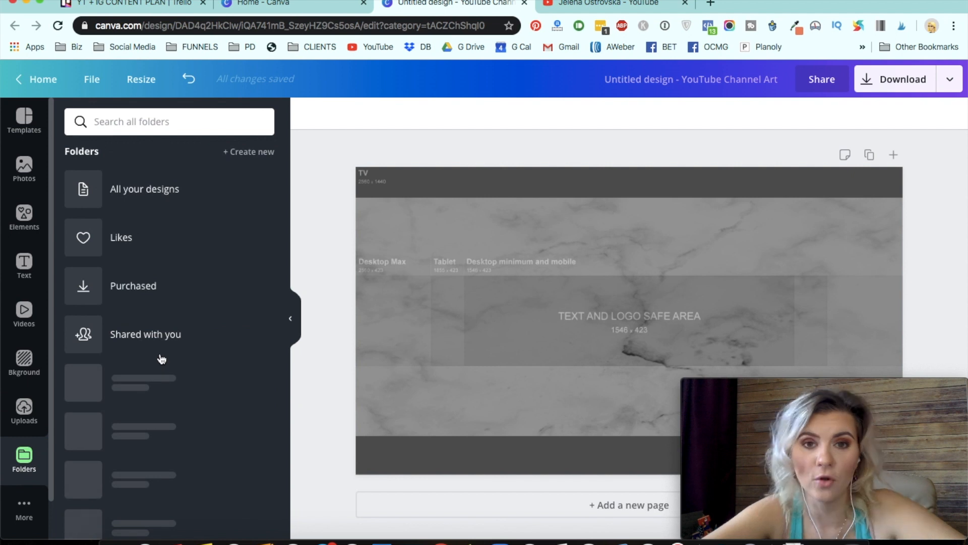
scroll(198, 288, "down", 7)
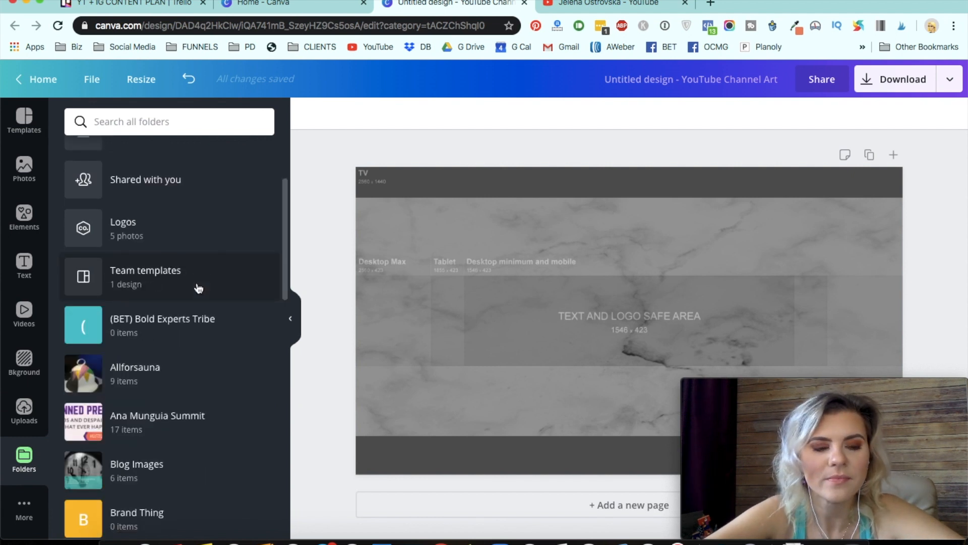
scroll(147, 439, "down", 5)
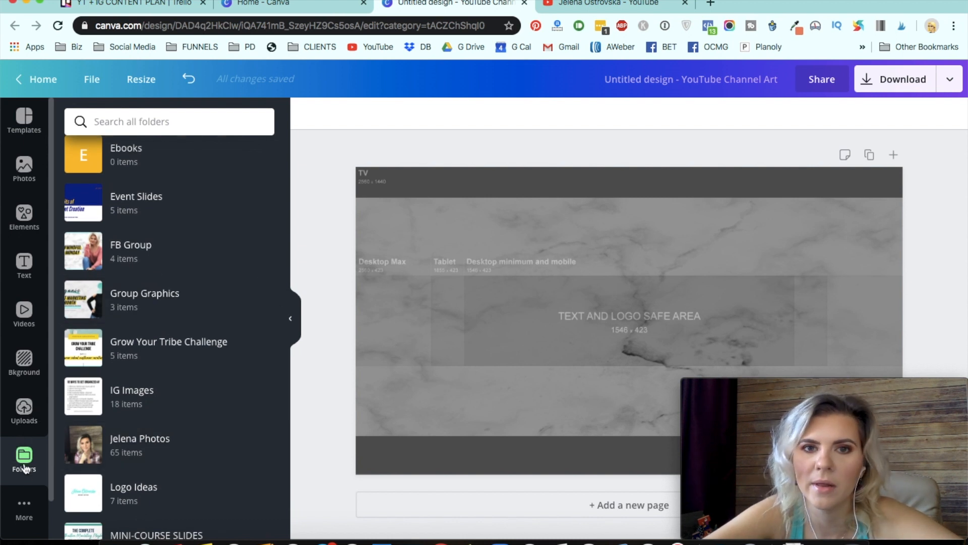
left_click(195, 457)
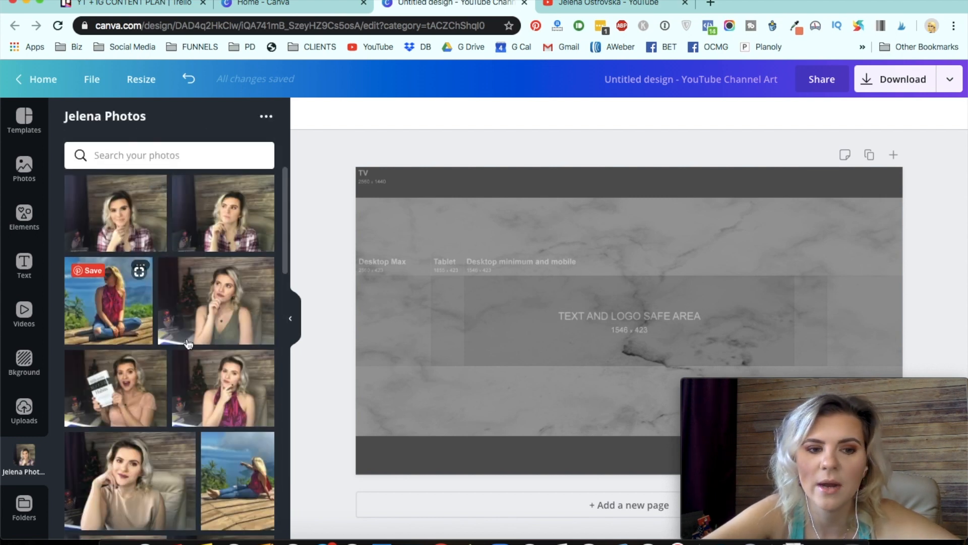
scroll(159, 329, "down", 4)
scroll(159, 329, "down", 6)
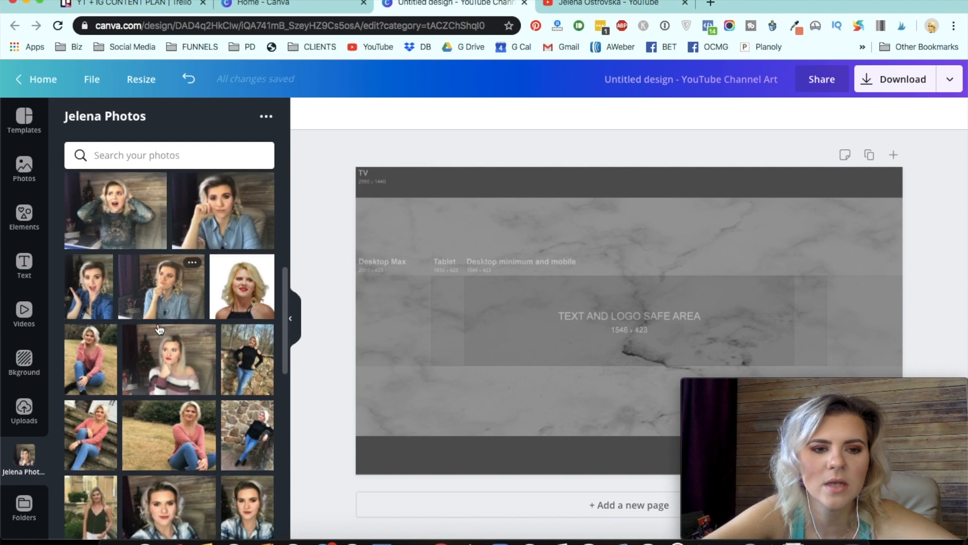
scroll(159, 329, "down", 1)
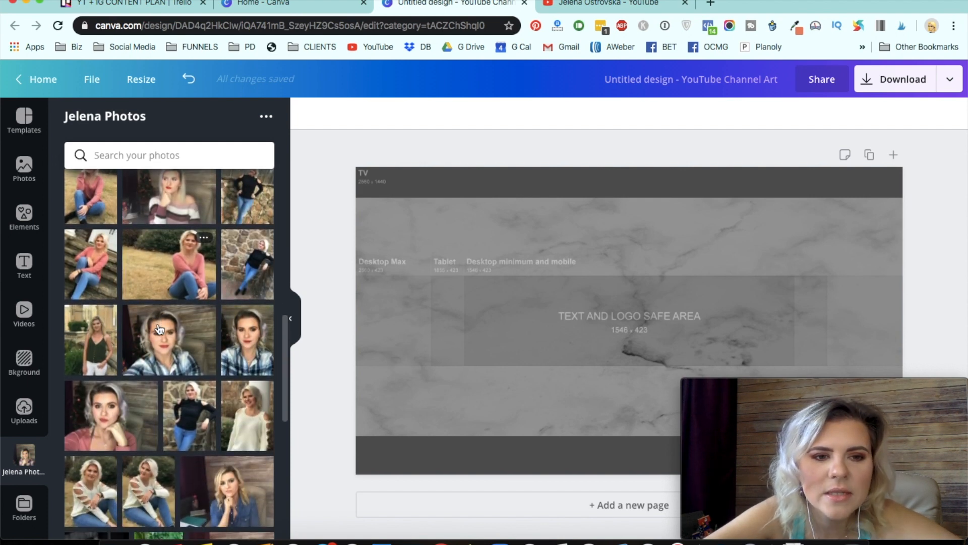
scroll(170, 304, "down", 1)
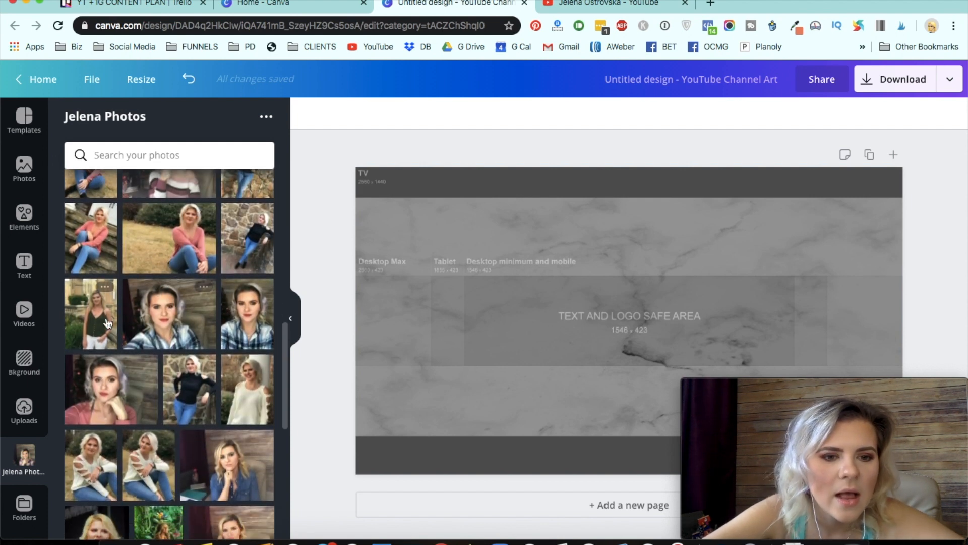
left_click(255, 402)
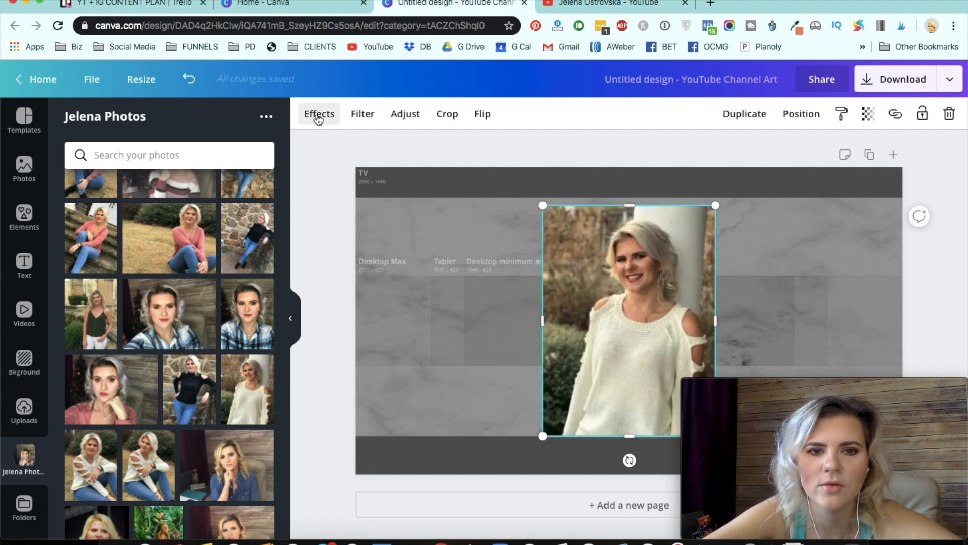
- Remove the woman's photo background with Background Remover and trim the photo's side and top edges
left_click(318, 116)
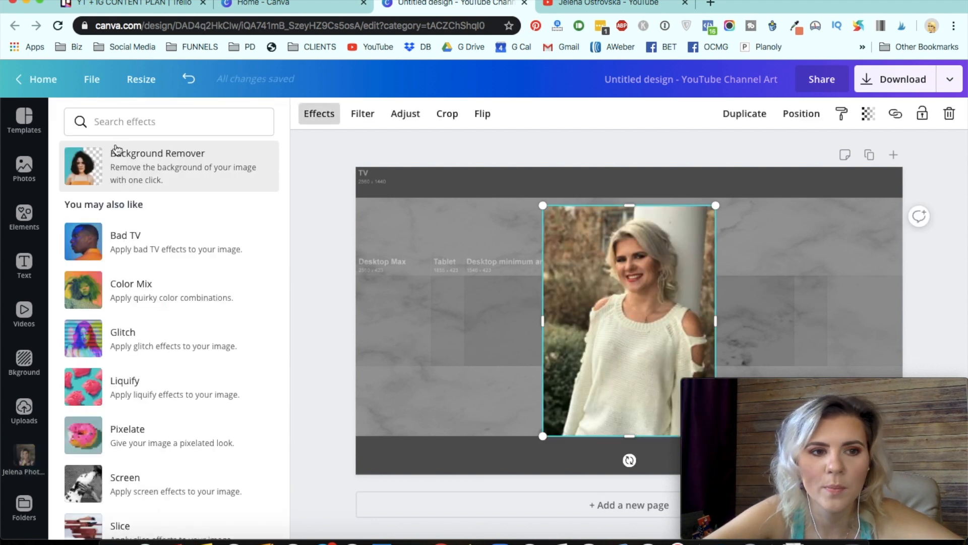
left_click(95, 173)
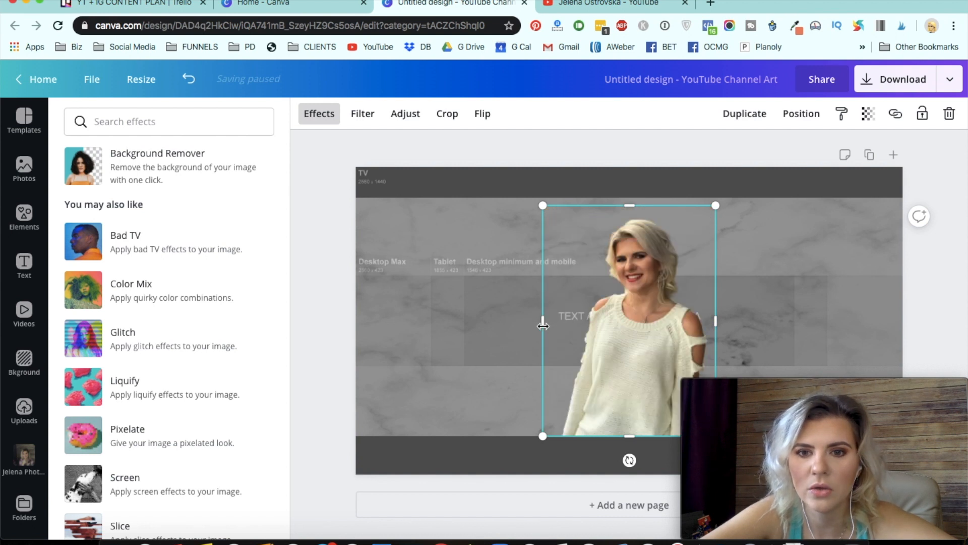
left_click_drag(550, 326, 562, 327)
left_click_drag(711, 319, 710, 318)
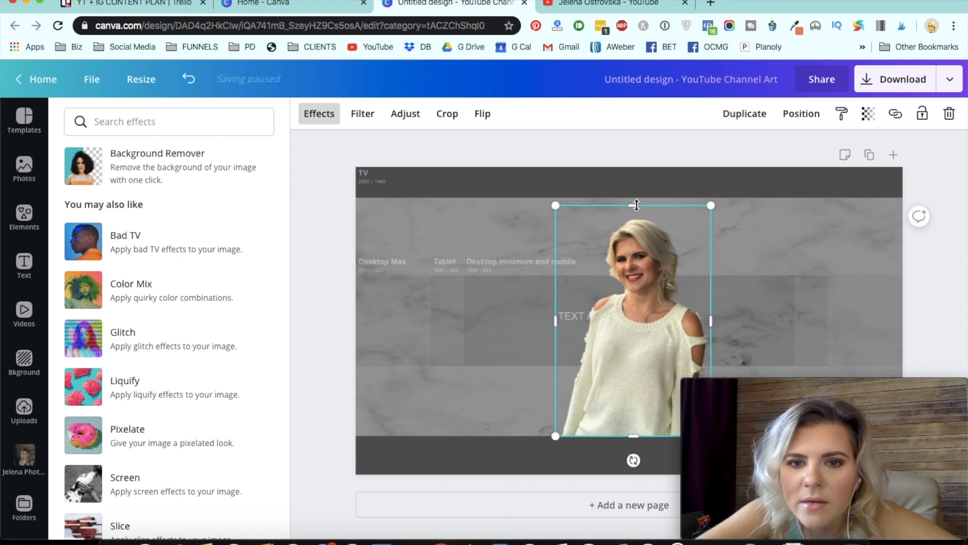
left_click_drag(635, 211, 636, 216)
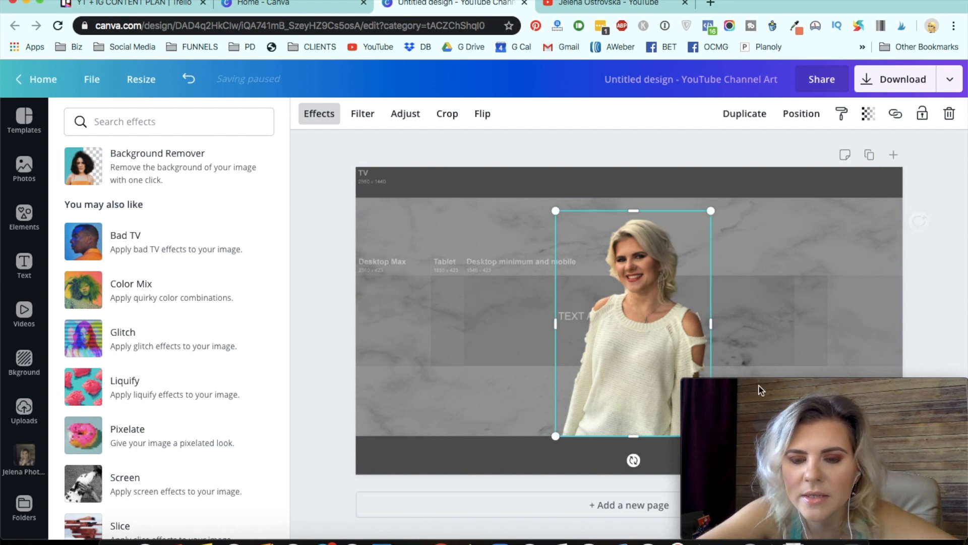
- Move and scale the cut-out photo to the right end of the text and logo safe area, standing on the bottom edge
left_click_drag(623, 267, 729, 307)
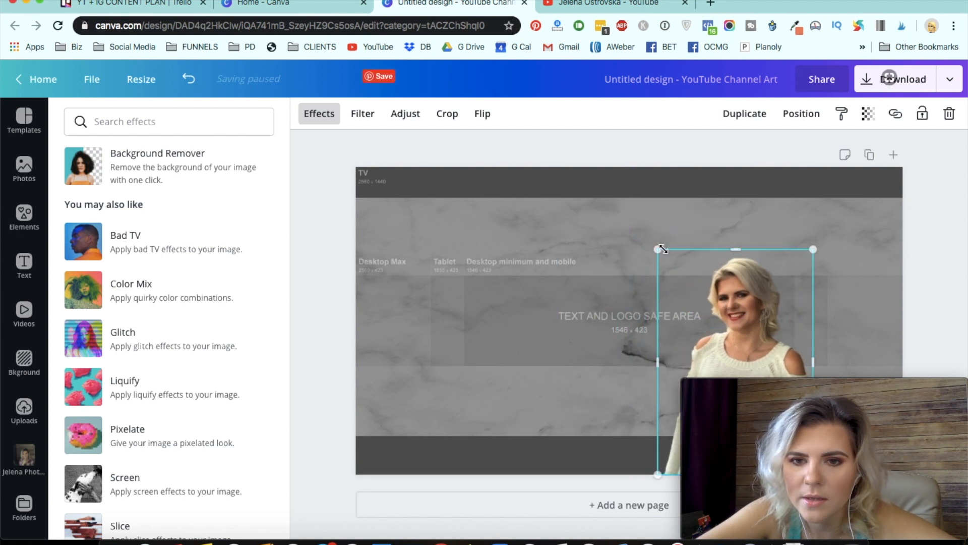
left_click_drag(686, 261, 709, 295)
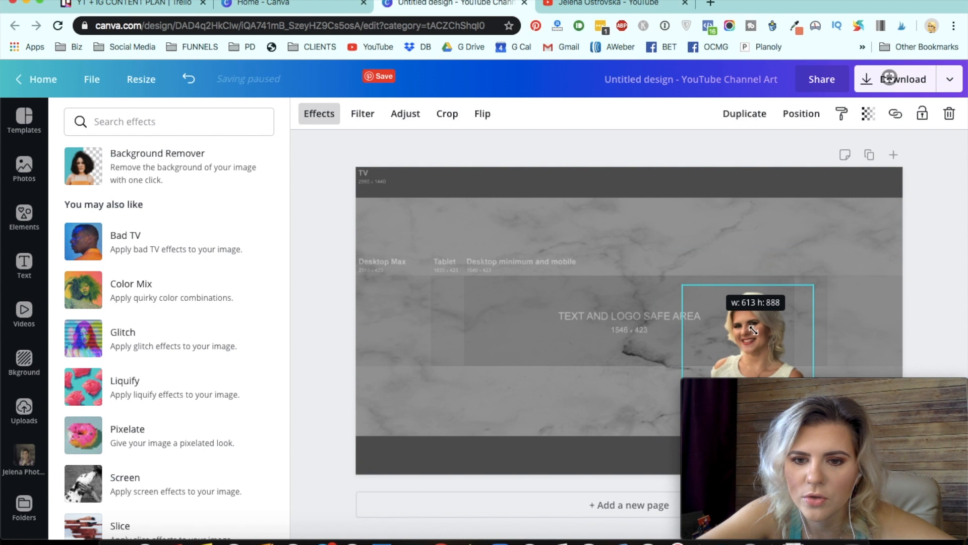
mouse_move(746, 333)
left_mouse_down()
mouse_move(718, 330)
mouse_move(764, 328)
mouse_move(740, 329)
left_mouse_up()
left_click_drag(666, 285, 649, 283)
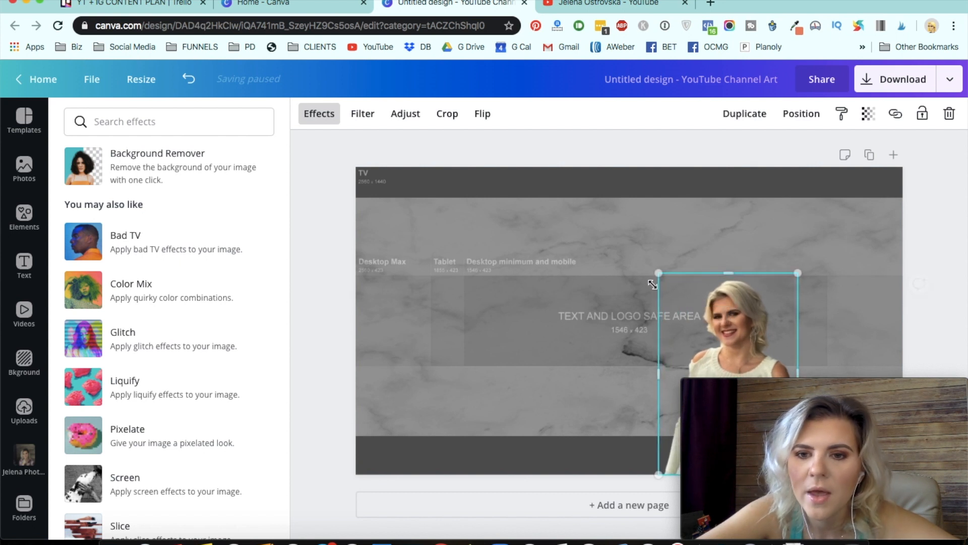
left_click(302, 395)
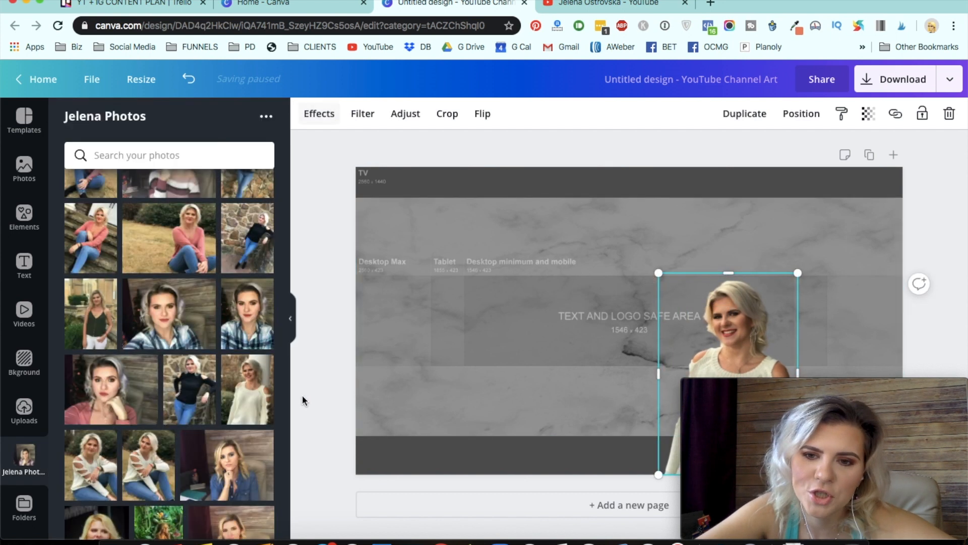
left_click(329, 438)
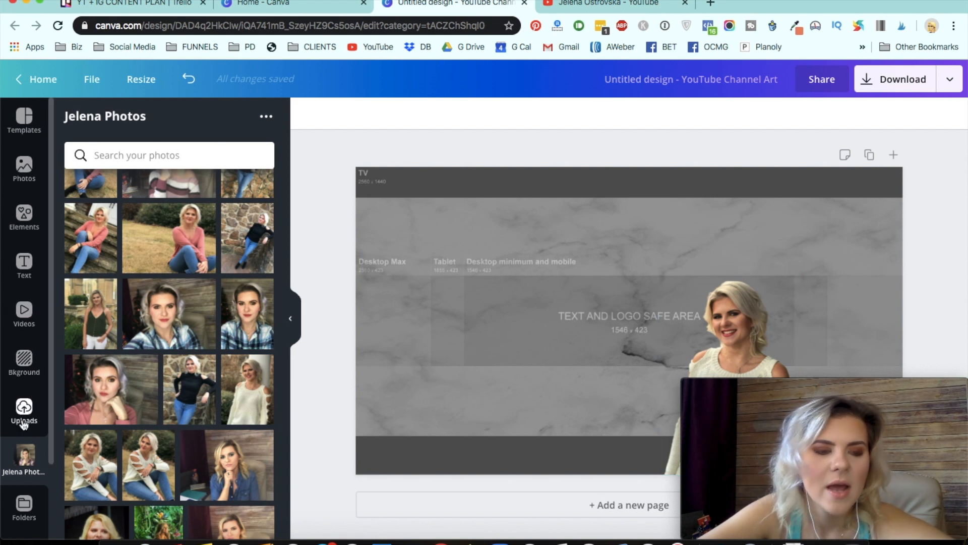
- Open the Logo Ideas folder from the folders list
left_click(8, 445)
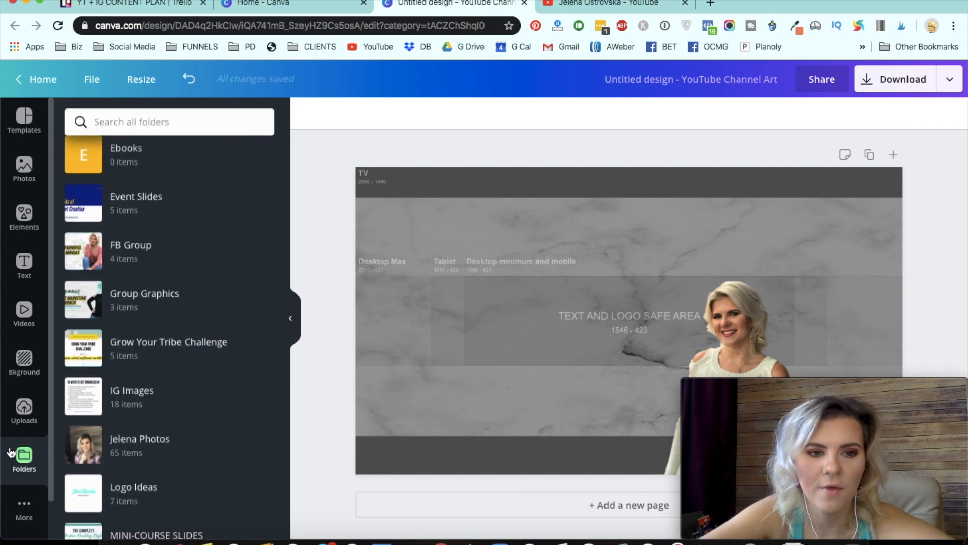
scroll(210, 272, "down", 2)
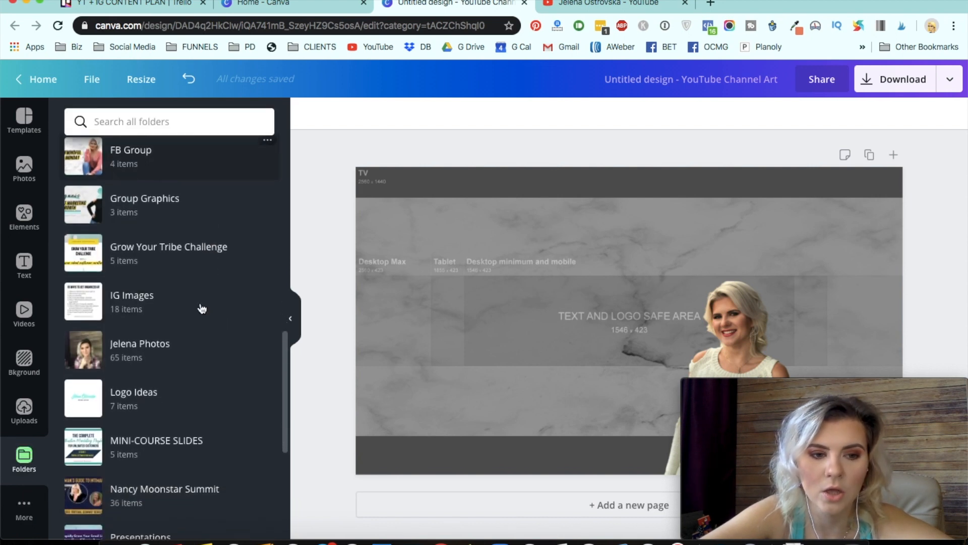
left_click(173, 408)
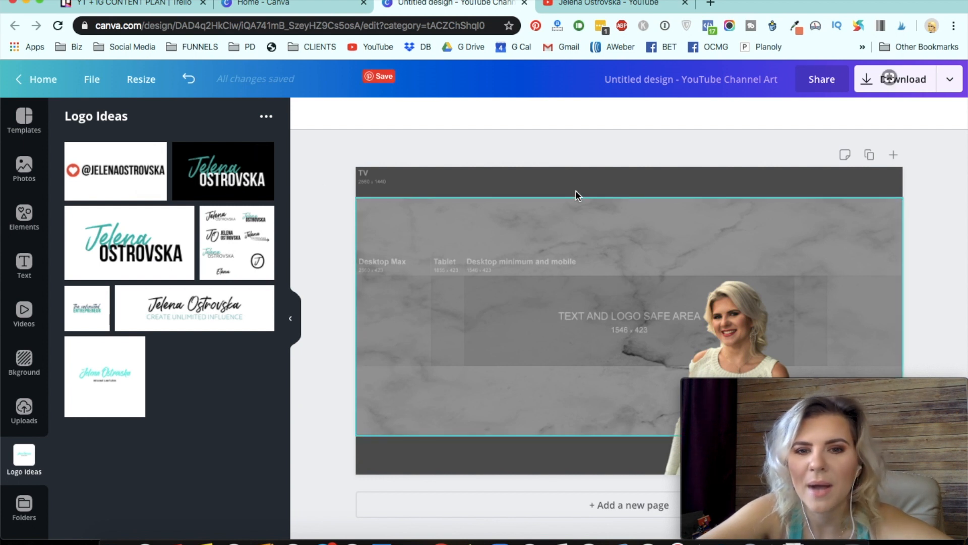
- Set the marble background's transparency to 47
left_click(597, 235)
left_click(868, 114)
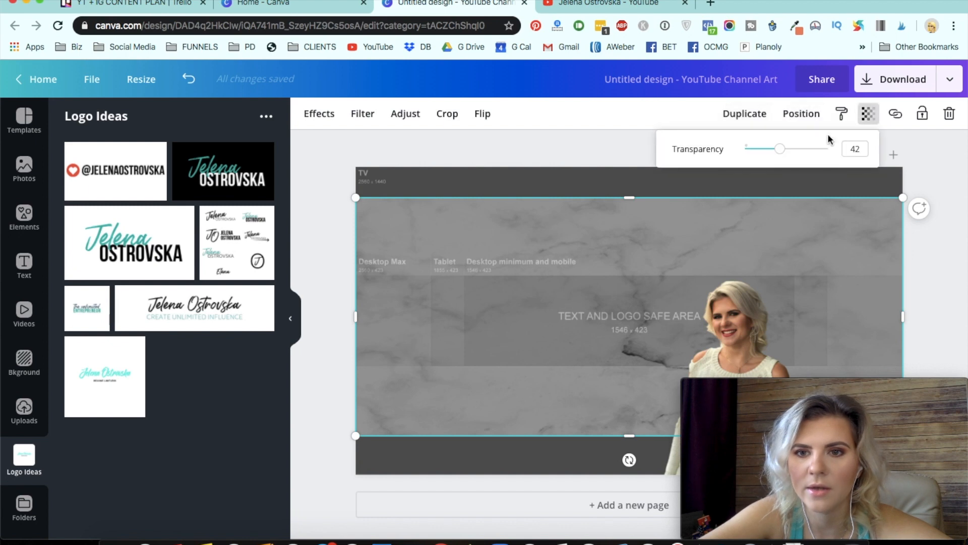
left_click_drag(823, 151, 784, 151)
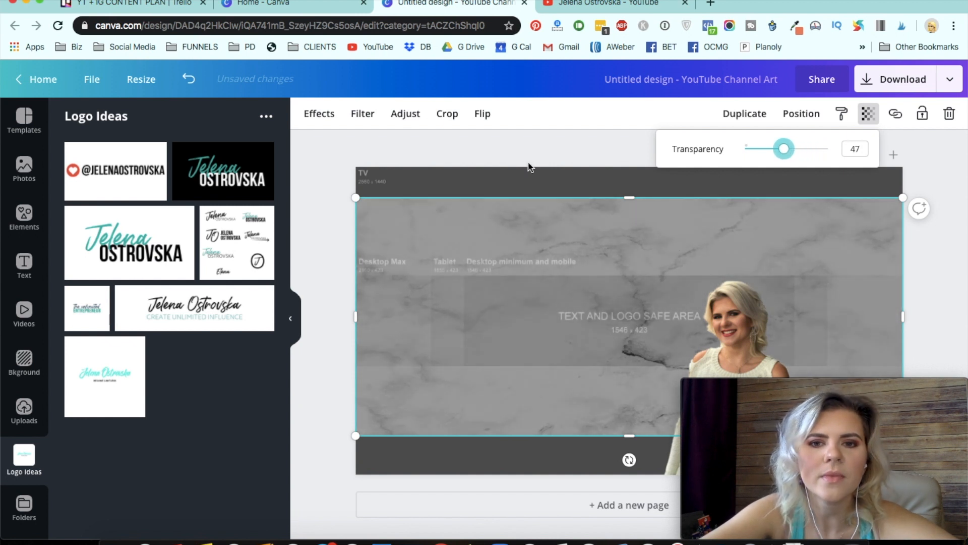
left_click(497, 165)
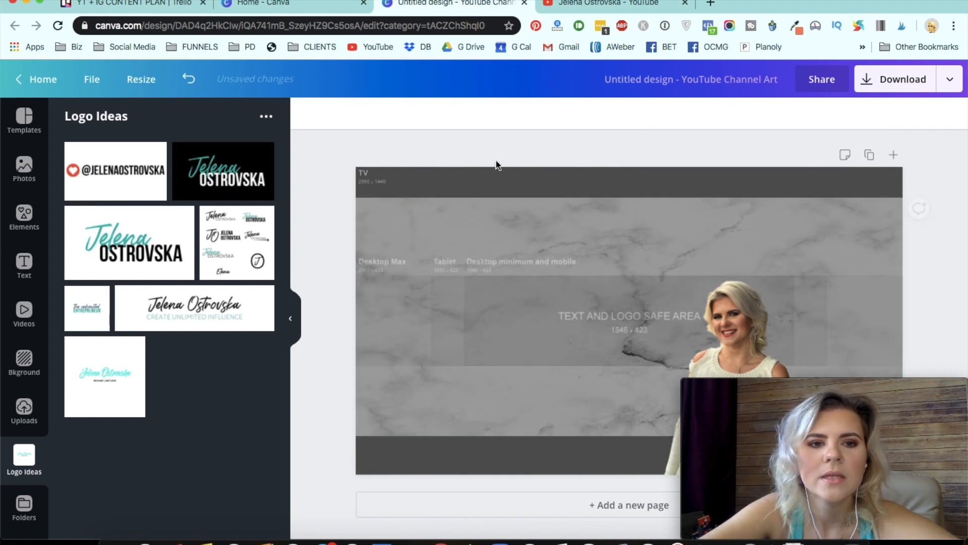
left_click(131, 260)
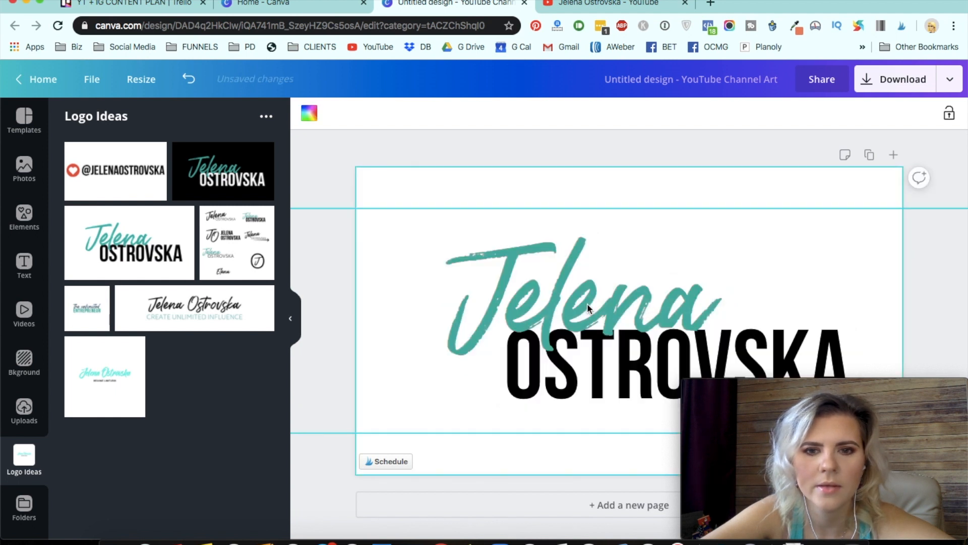
left_click(629, 311)
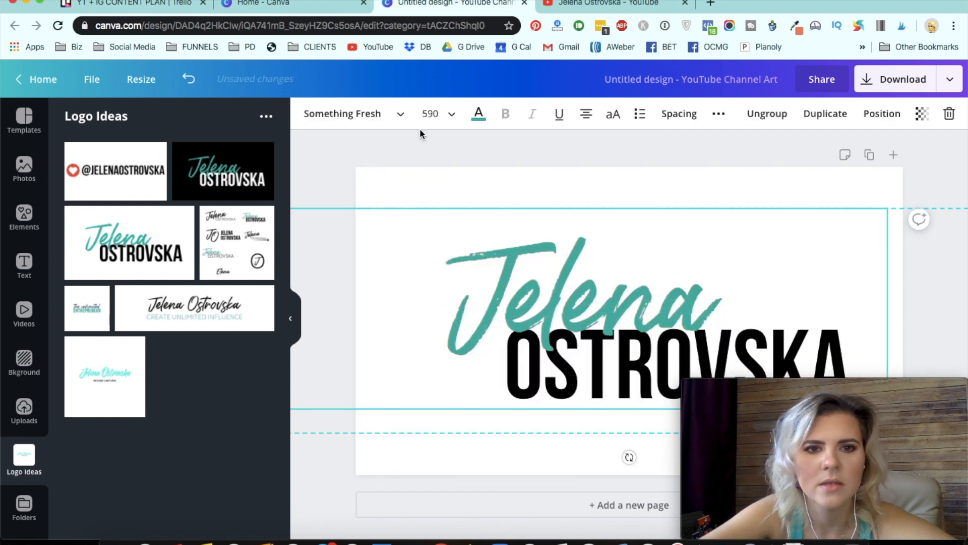
left_click(189, 78)
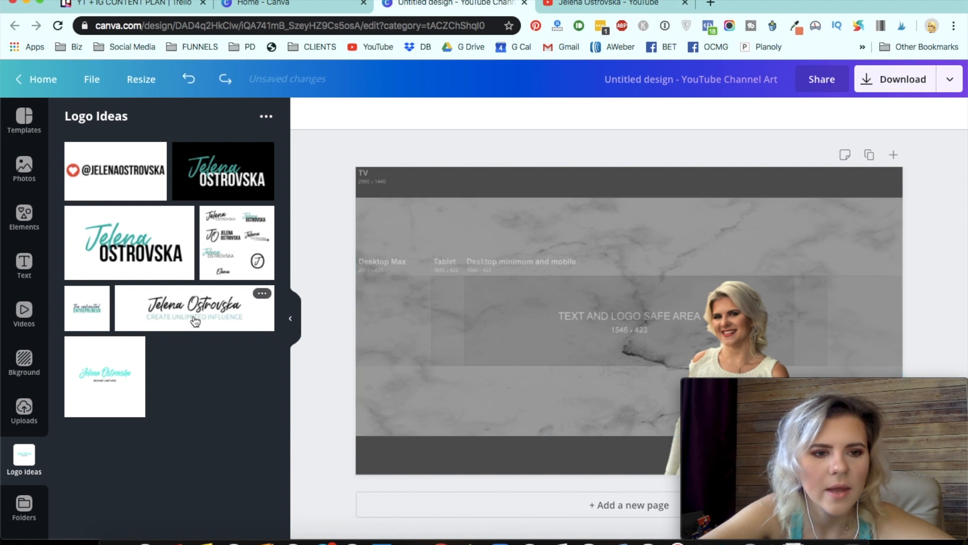
left_click(225, 183)
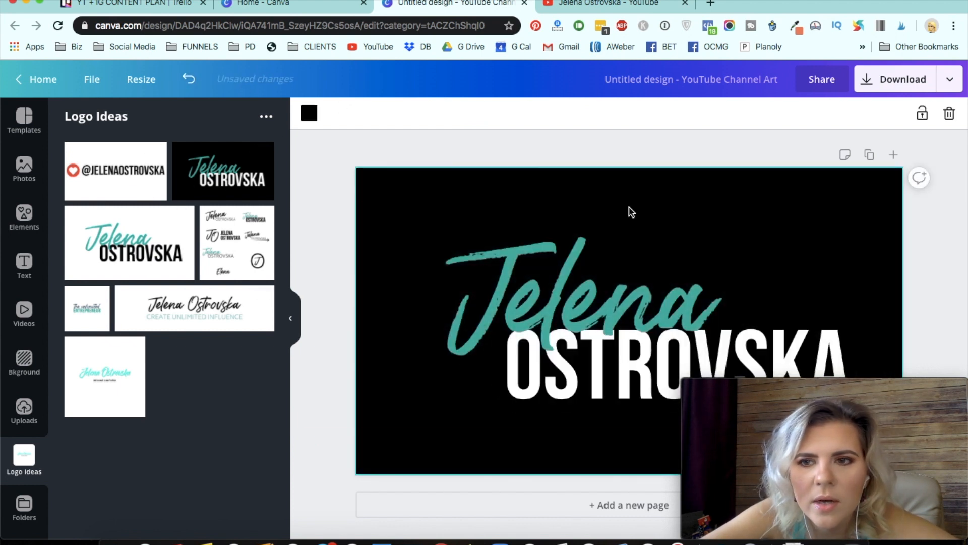
left_click(841, 199)
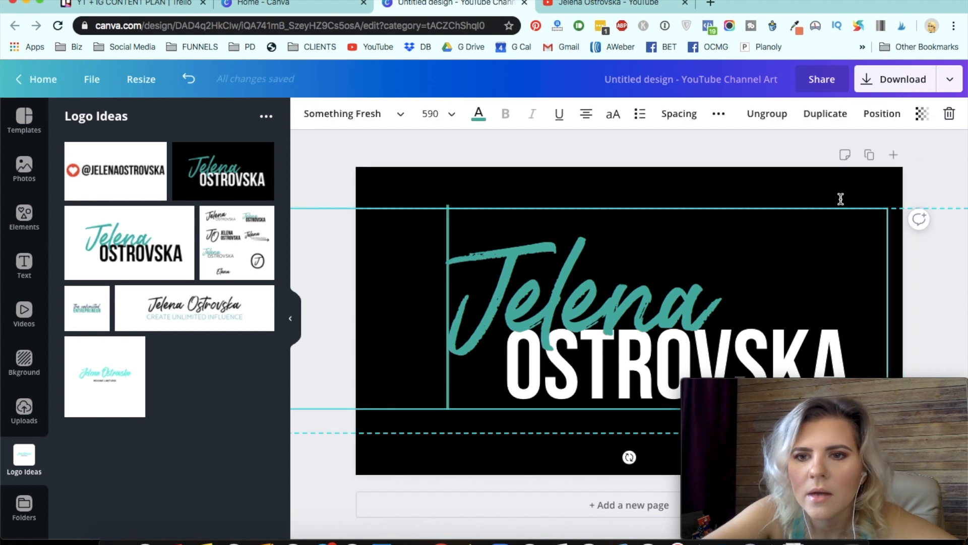
left_click(780, 180)
key("Delete")
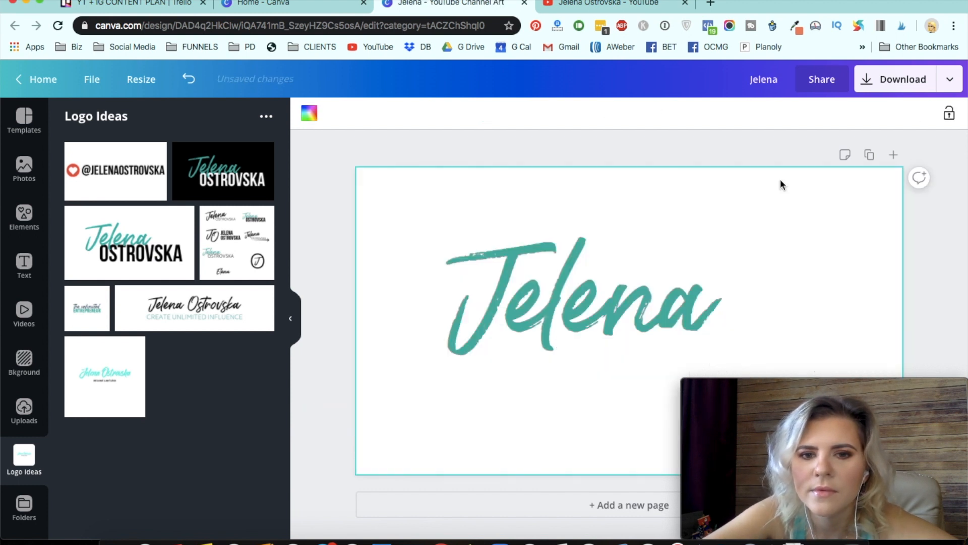
left_click(596, 221)
key("Delete")
left_click(558, 191)
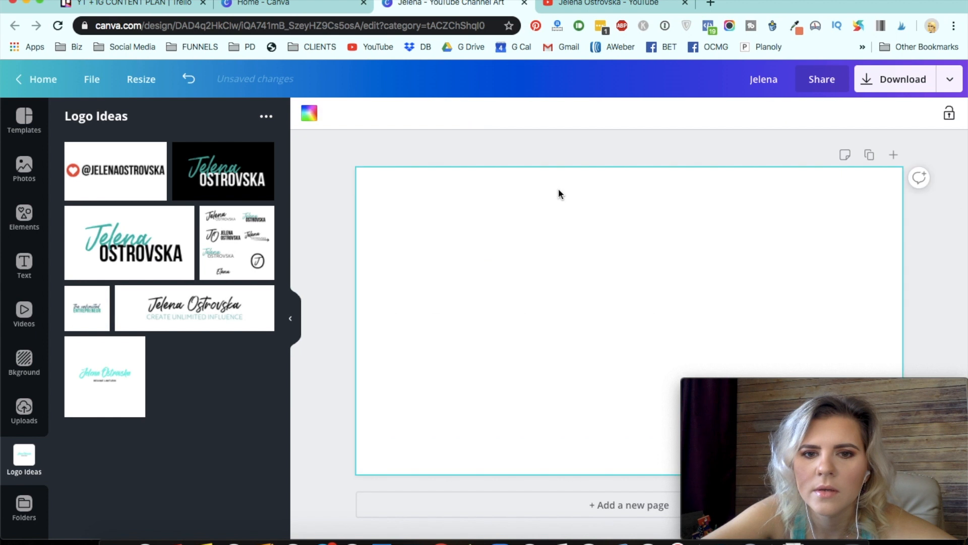
left_click(186, 79)
left_click(186, 80)
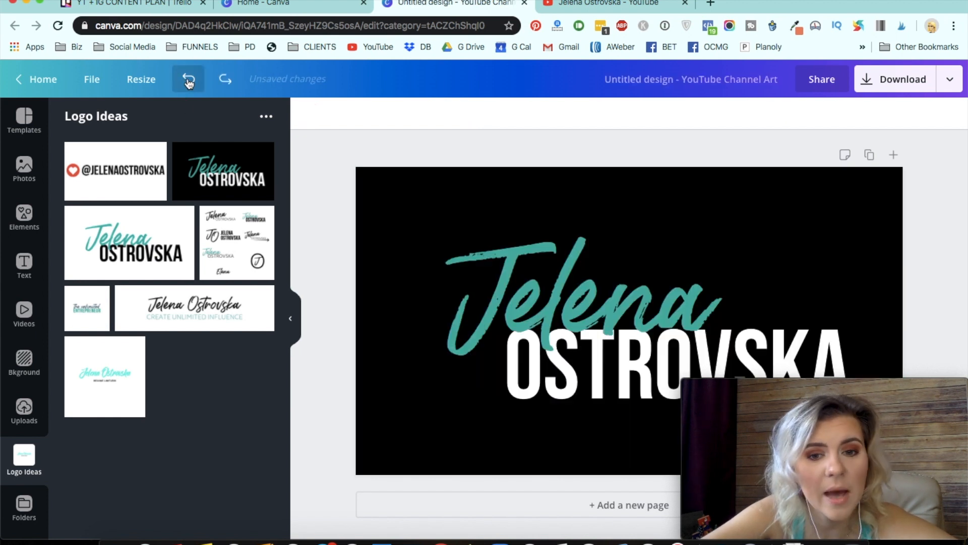
left_click(189, 81)
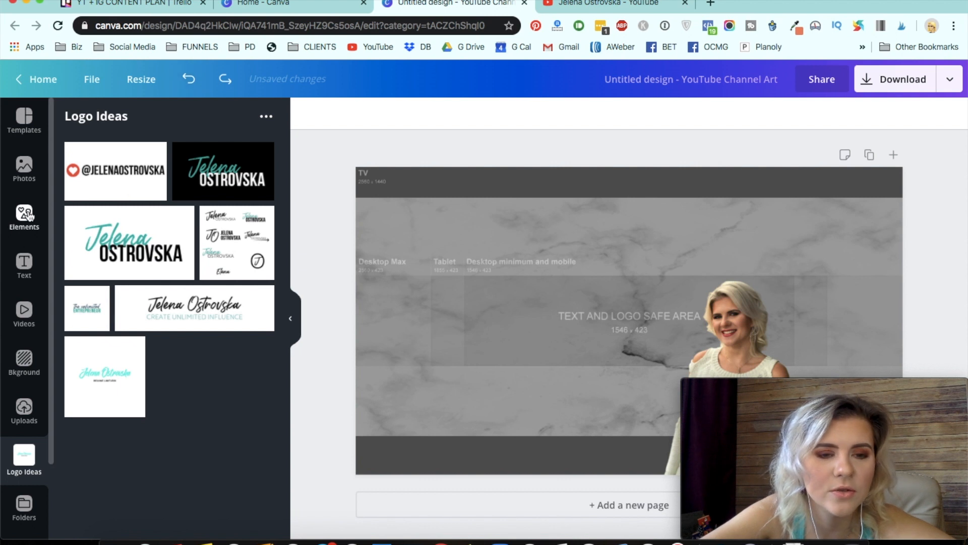
- Add a heading with the channel owner's name, enlarge it to size 102 and center it above the safe area label
left_click(24, 265)
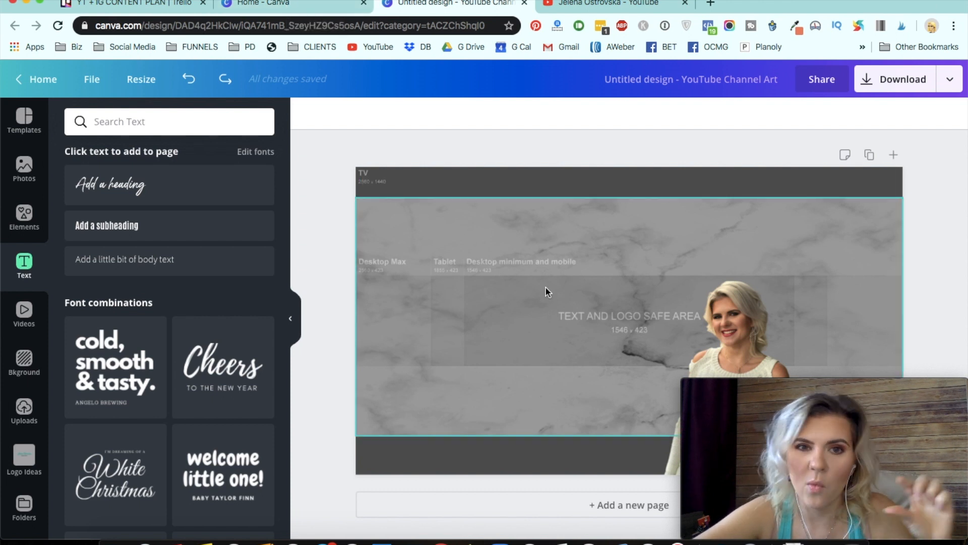
left_click(130, 190)
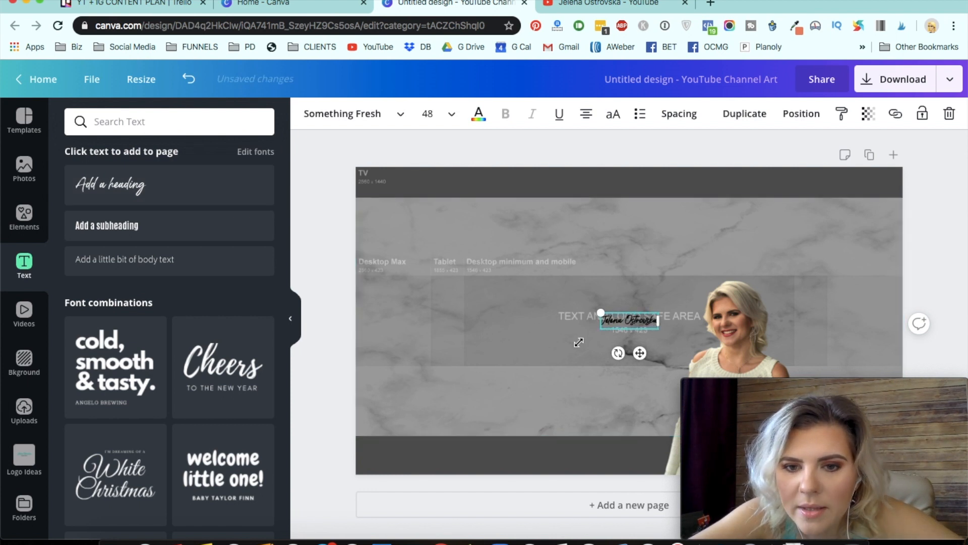
left_click_drag(578, 342, 542, 362)
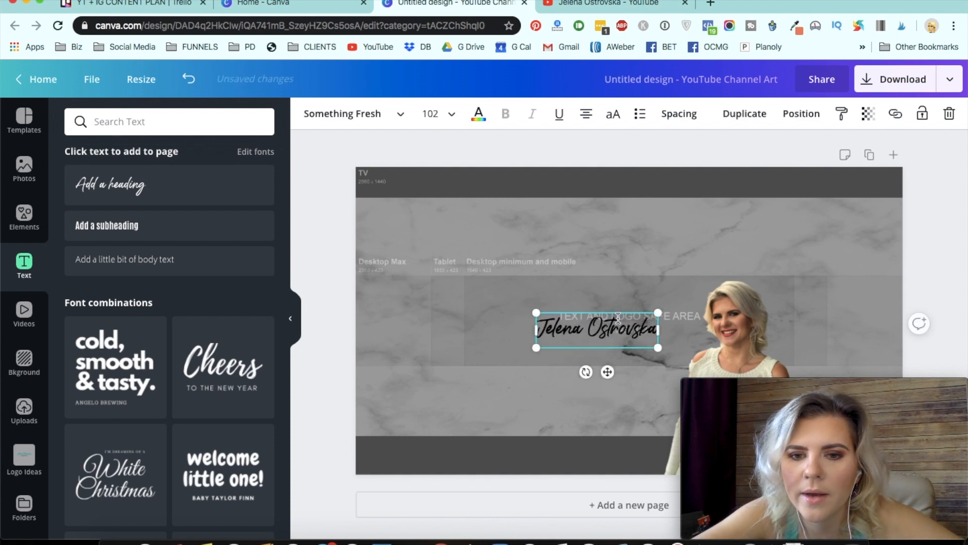
left_click_drag(618, 311, 647, 284)
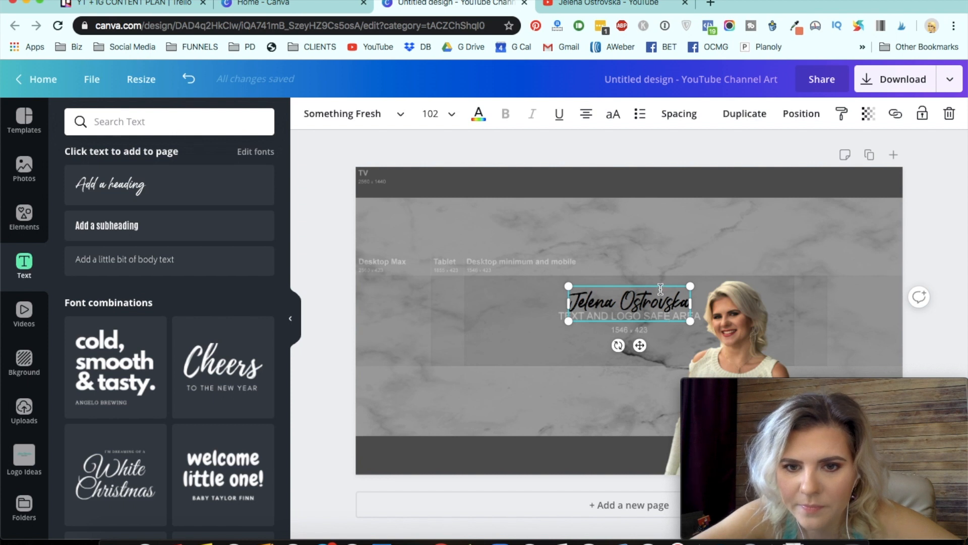
left_click_drag(645, 284, 645, 280)
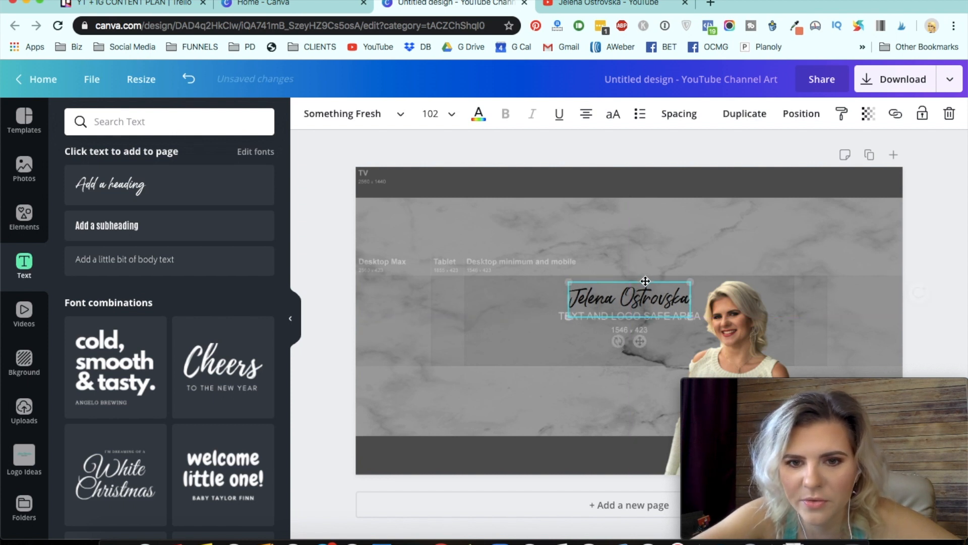
- Deselect the text and review the current YouTube channel banner for reference
left_click(312, 413)
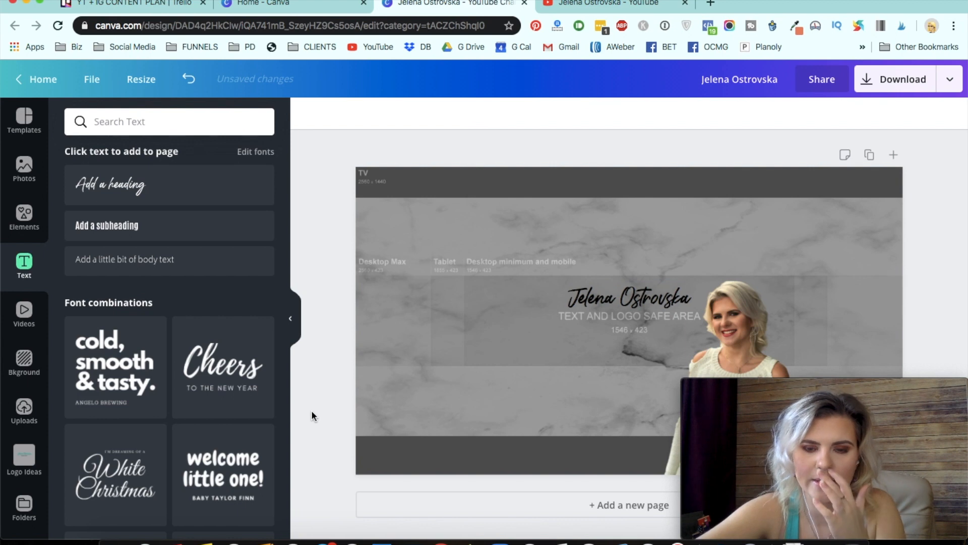
left_click(598, 4)
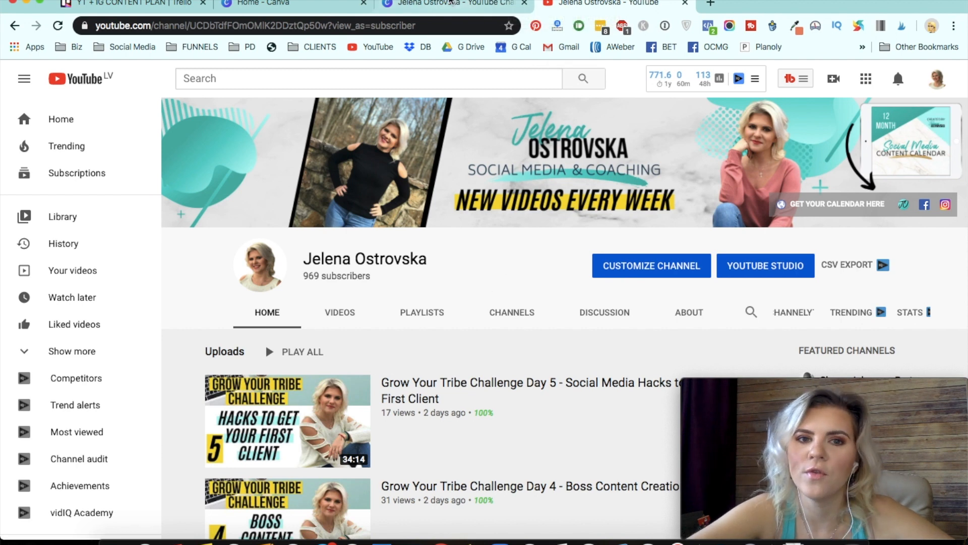
left_click(447, 4)
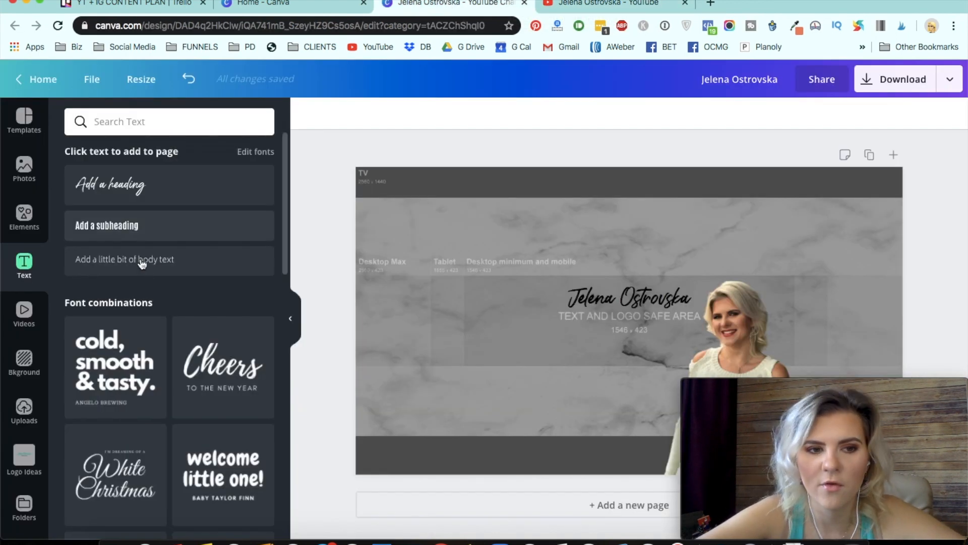
- Add a subheading and position it centered beneath the name heading
left_click(126, 230)
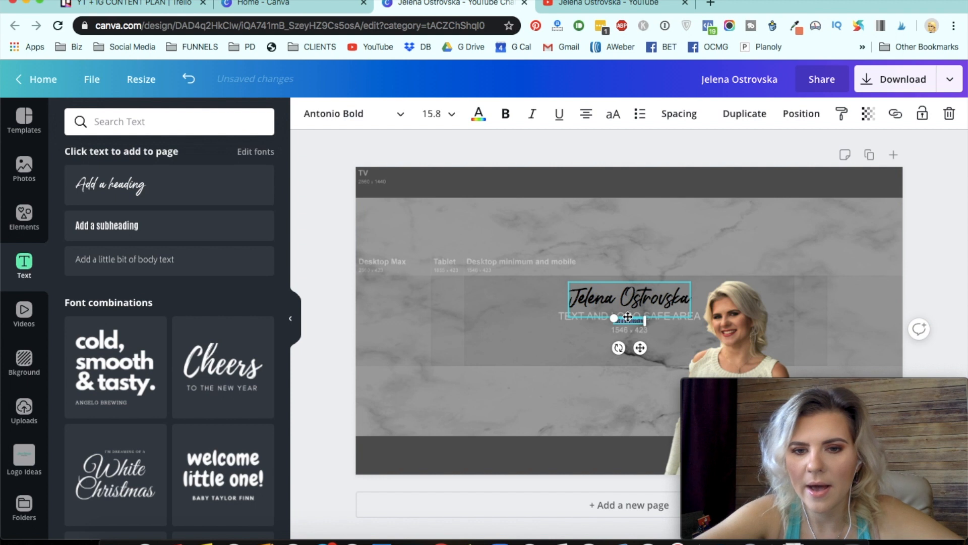
left_click_drag(726, 334, 756, 346)
left_click(595, 385)
left_click_drag(678, 327, 619, 313)
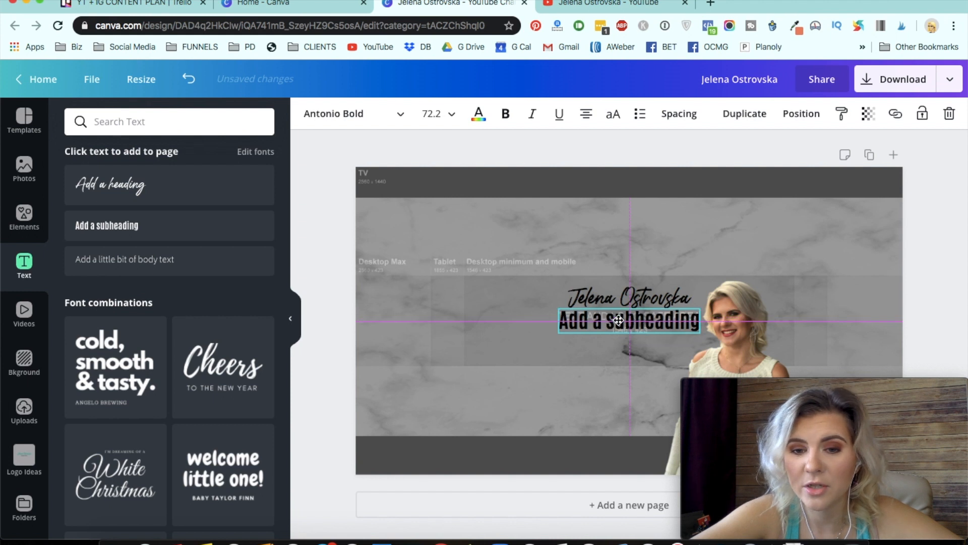
- Replace the subheading text with ENTREPRENEURSHIP
double_click(637, 320)
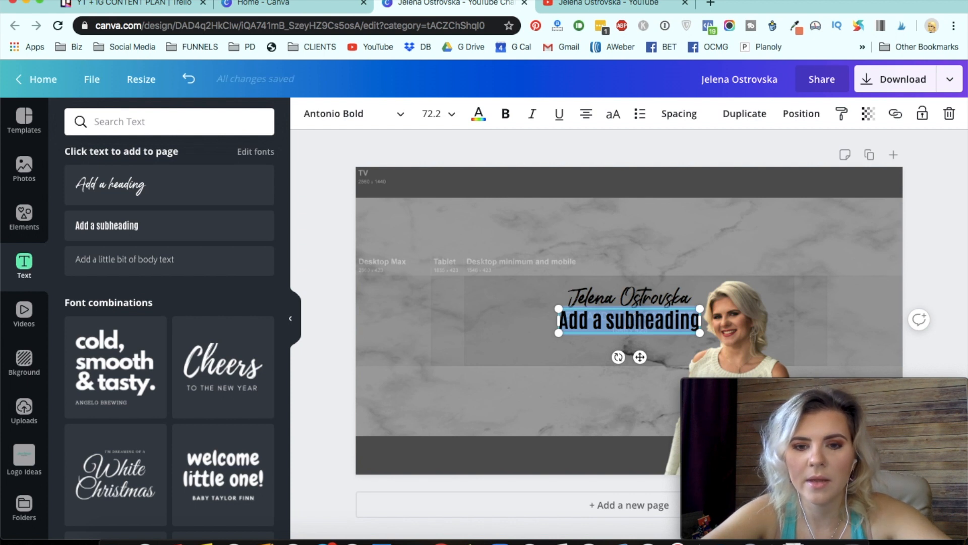
type("NEW VIDEO")
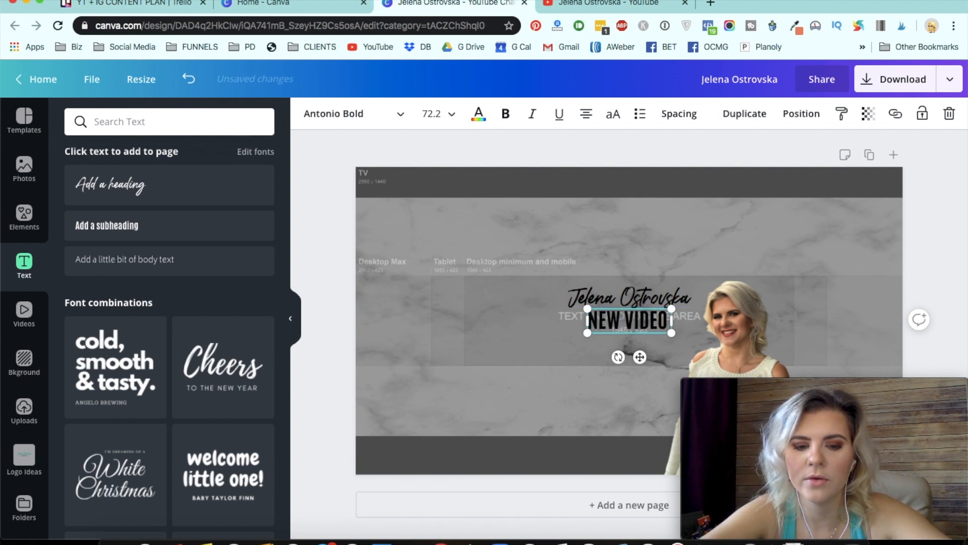
key("BackSpace")
key("BackSpace")
key("BackSpace")
key("BackSpace")
key("BackSpace")
key("BackSpace")
key("BackSpace")
key("BackSpace")
key("BackSpace")
type("NE")
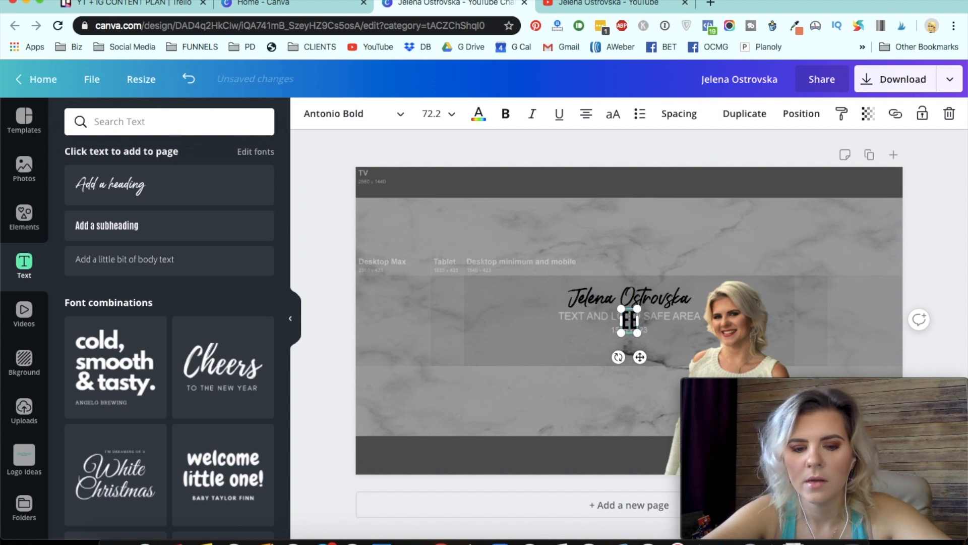
type("NT")
key("BackSpace")
key("BackSpace")
key("BackSpace")
type("NTRE")
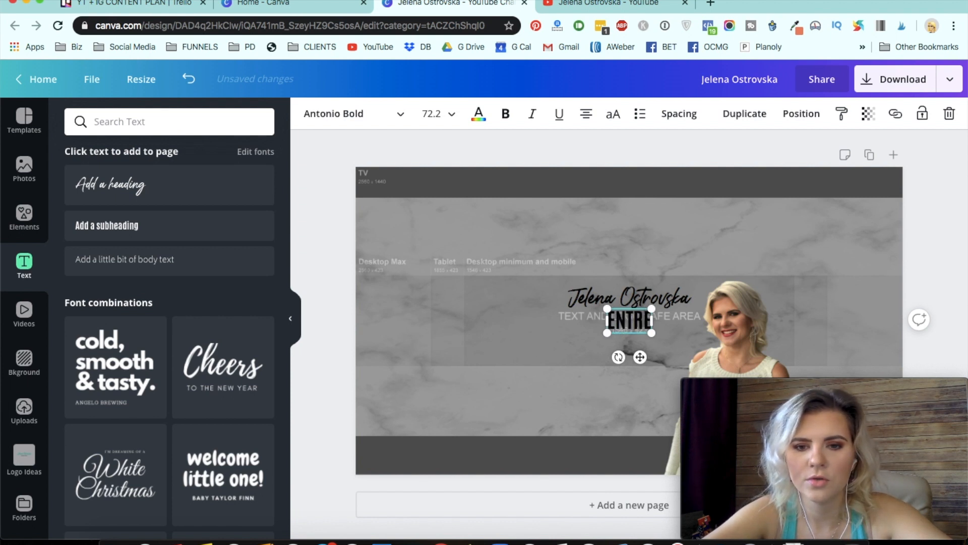
type("PRENEURSHIP")
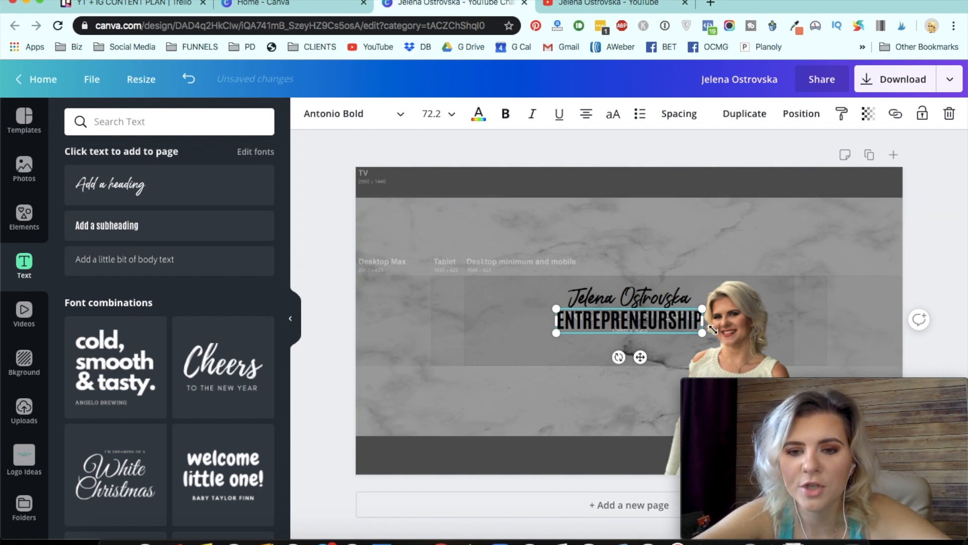
- Shrink the ENTREPRENEURSHIP subheading to about size 40 and move it to the left under the name
left_click_drag(647, 319, 565, 323)
left_click(641, 251)
left_click(595, 319)
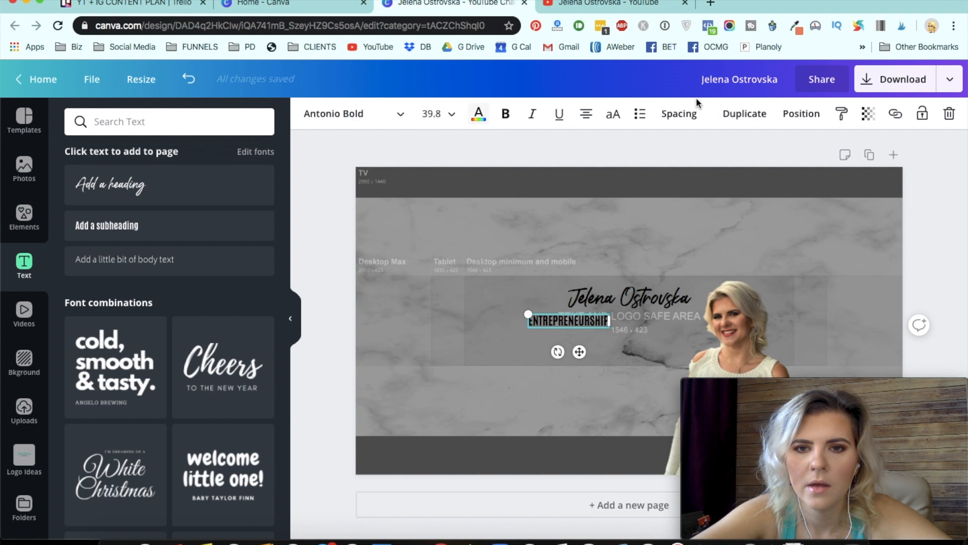
- Duplicate the ENTREPRENEURSHIP text, move the copy to its right and retype it as COACHING
left_click(753, 123)
left_click_drag(595, 324, 680, 321)
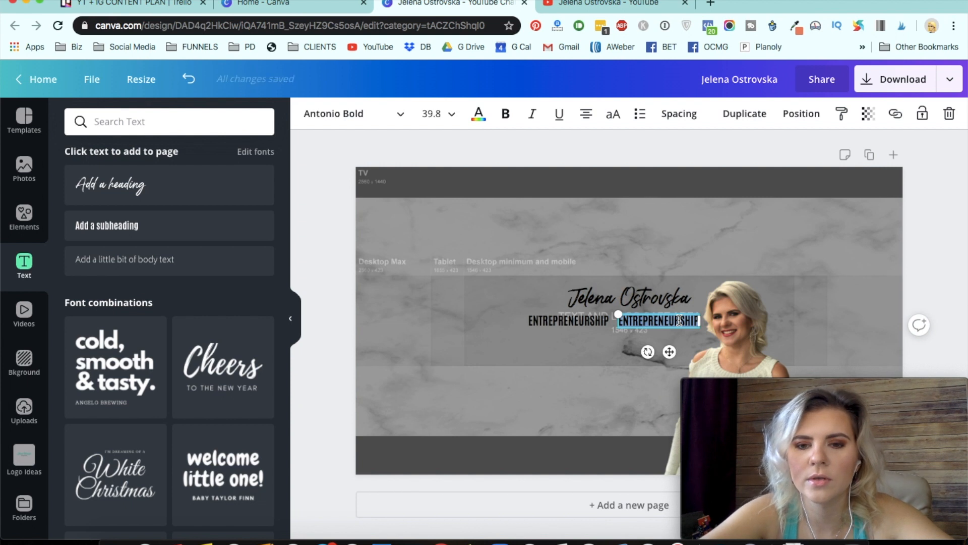
type("COACHING")
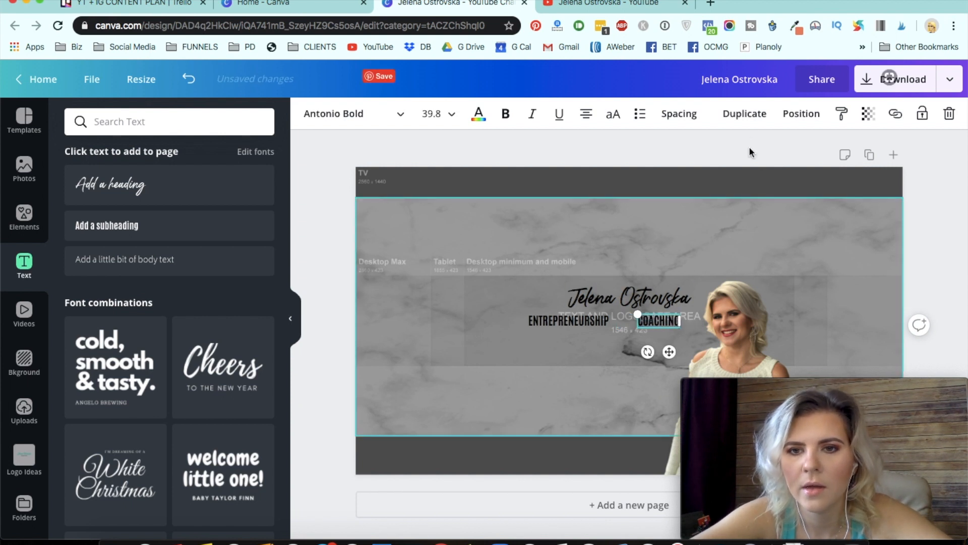
- Duplicate the COACHING text, place the copy below, and retype it as SOCIAL MEDIA
left_click(745, 114)
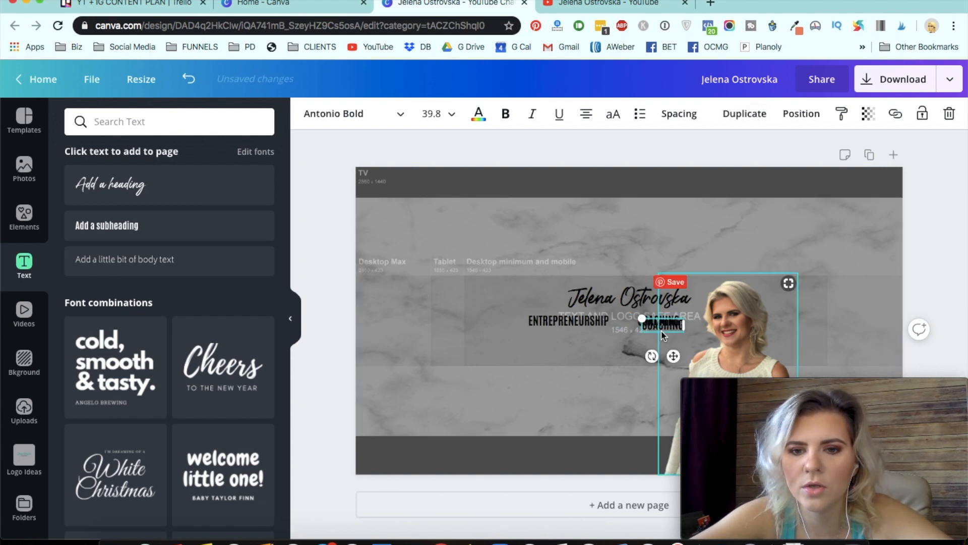
left_click_drag(648, 330, 610, 340)
double_click(625, 337)
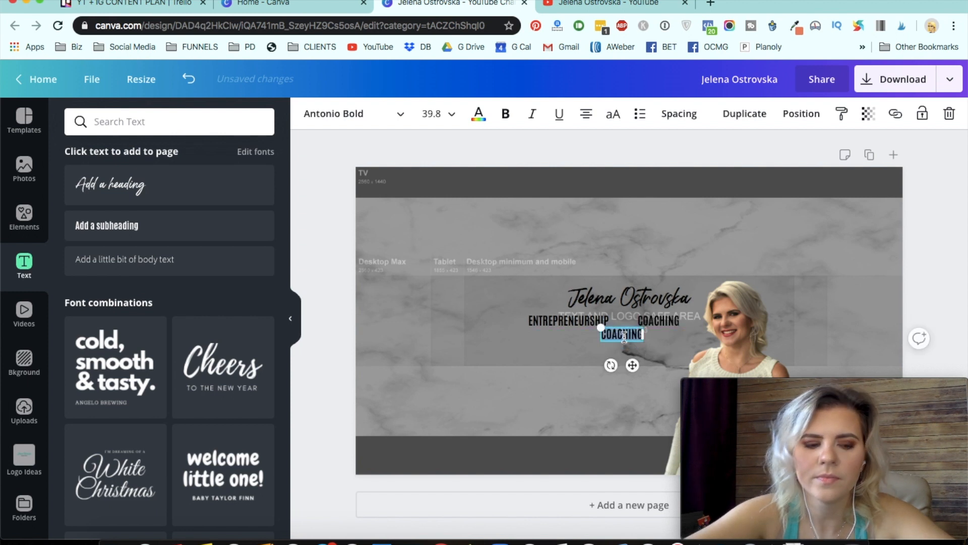
type("SOCIAL MEDIA")
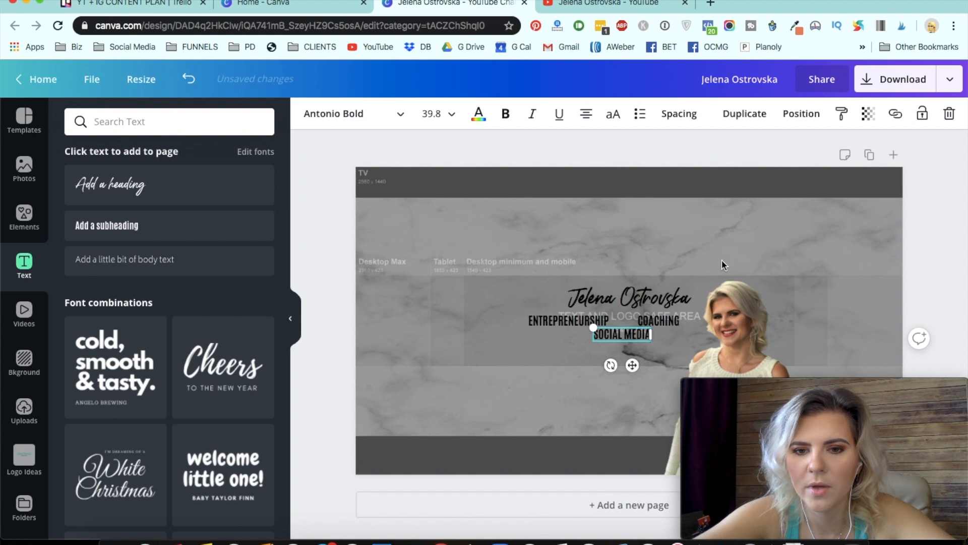
- Rearrange the tagline so SOCIAL MEDIA sits beside ENTREPRENEURSHIP and COACHING is centered on a second line
left_click(667, 322)
left_click_drag(667, 322, 682, 321)
left_click(578, 324, "shift")
left_click(578, 324)
left_click_drag(578, 324, 590, 320)
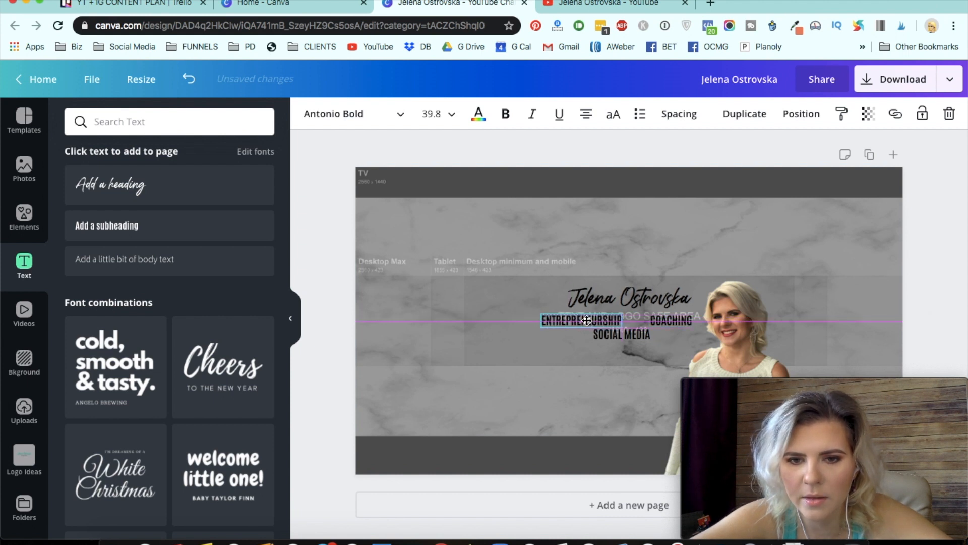
left_click(682, 323)
left_click_drag(682, 323, 655, 349)
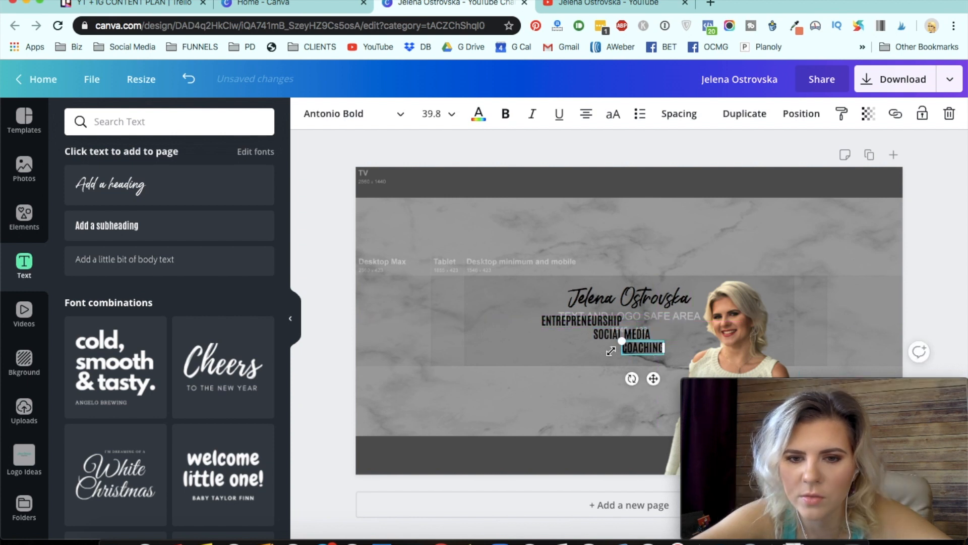
left_click_drag(602, 335, 623, 335)
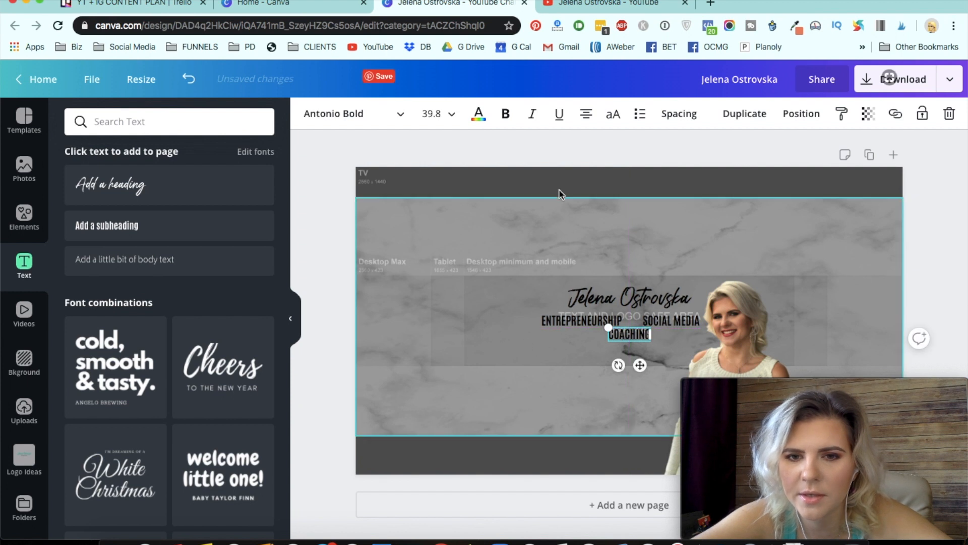
left_click(559, 186)
- Fine-tune the spacing and alignment of ENTREPRENEURSHIP and SOCIAL MEDIA on the first tagline line
left_click(589, 321)
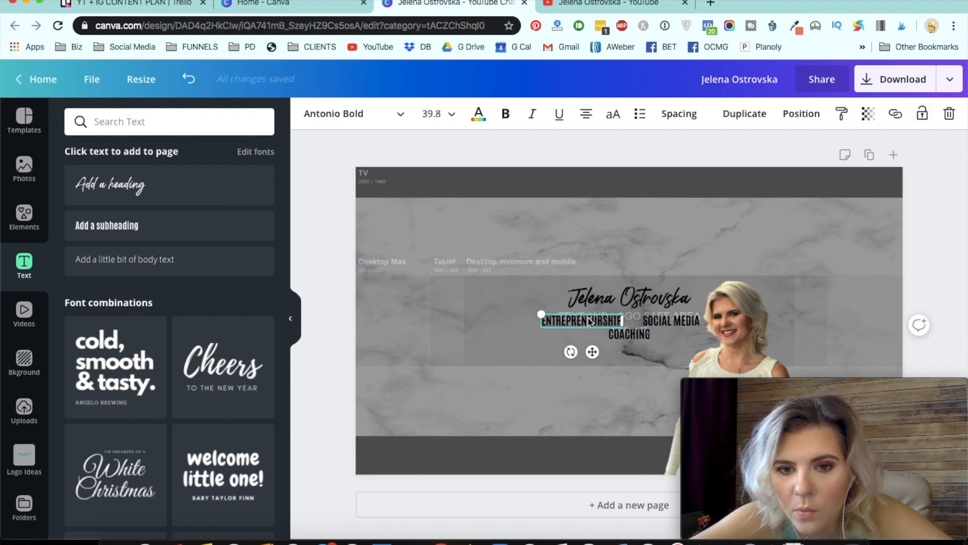
left_click_drag(593, 319, 592, 318)
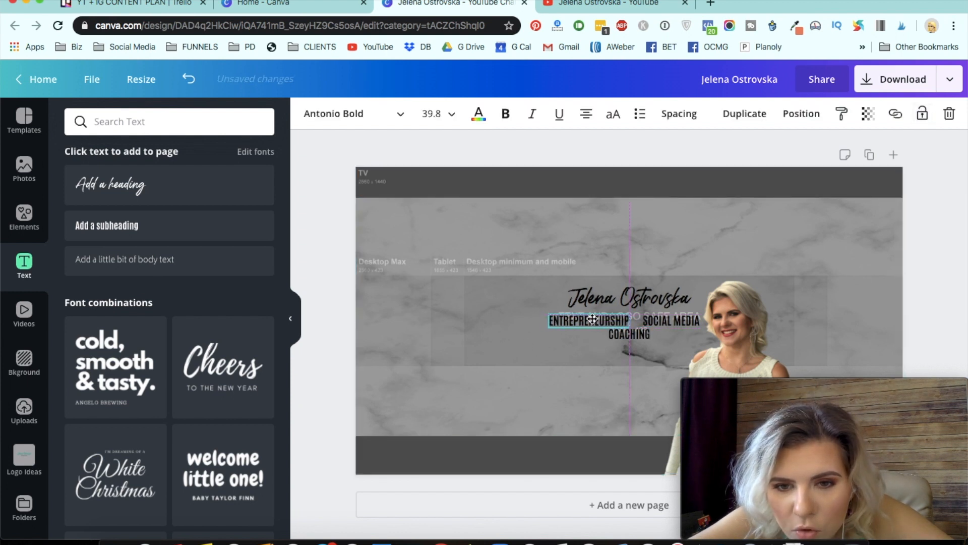
left_click(656, 323)
left_click_drag(657, 323, 653, 321)
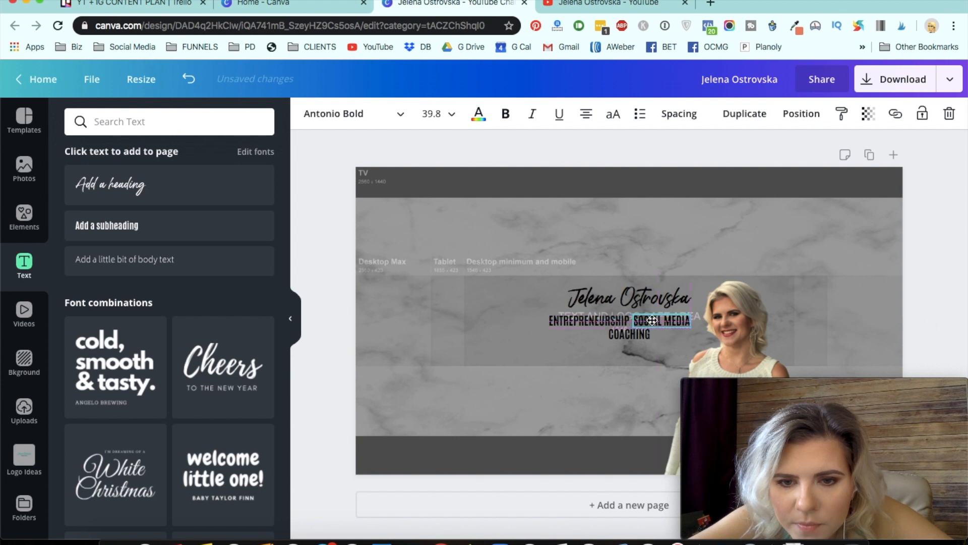
key("Right")
key("Right")
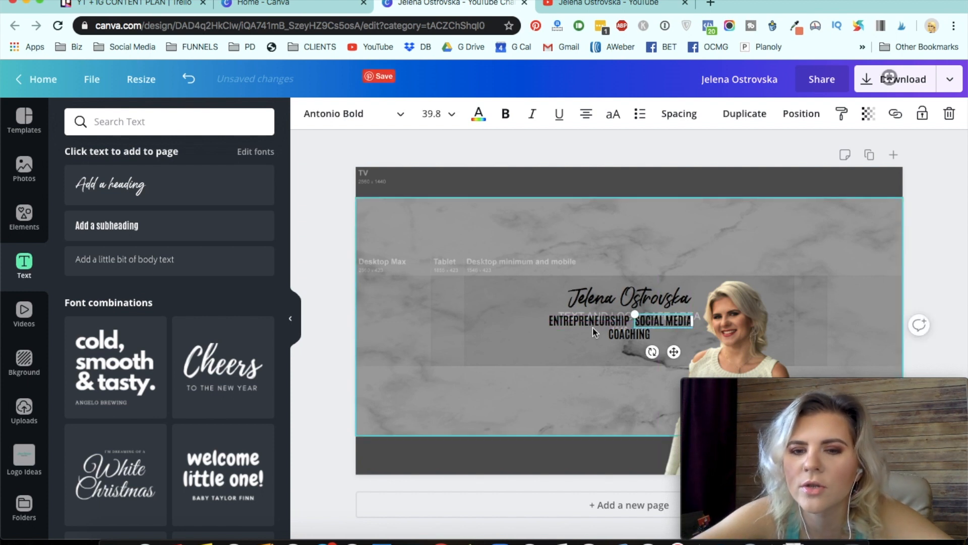
left_click(572, 325)
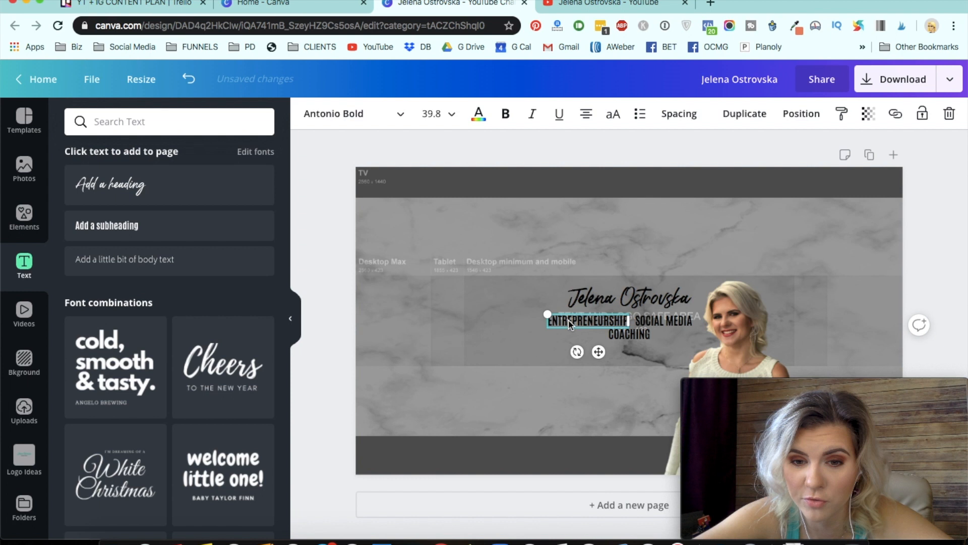
left_click(575, 196)
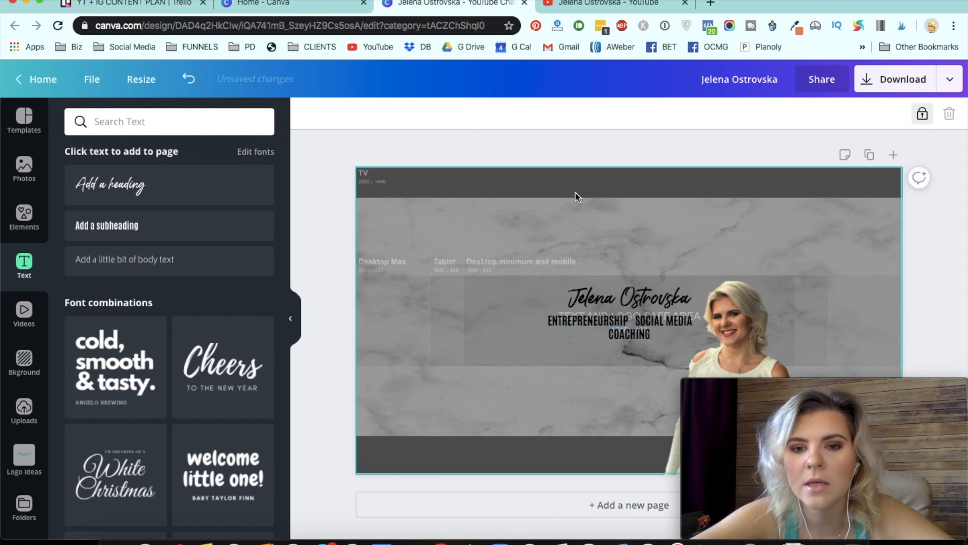
- Color ENTREPRENEURSHIP turquoise and SOCIAL MEDIA yellow from the brand colors
left_click(588, 322)
left_click(481, 112)
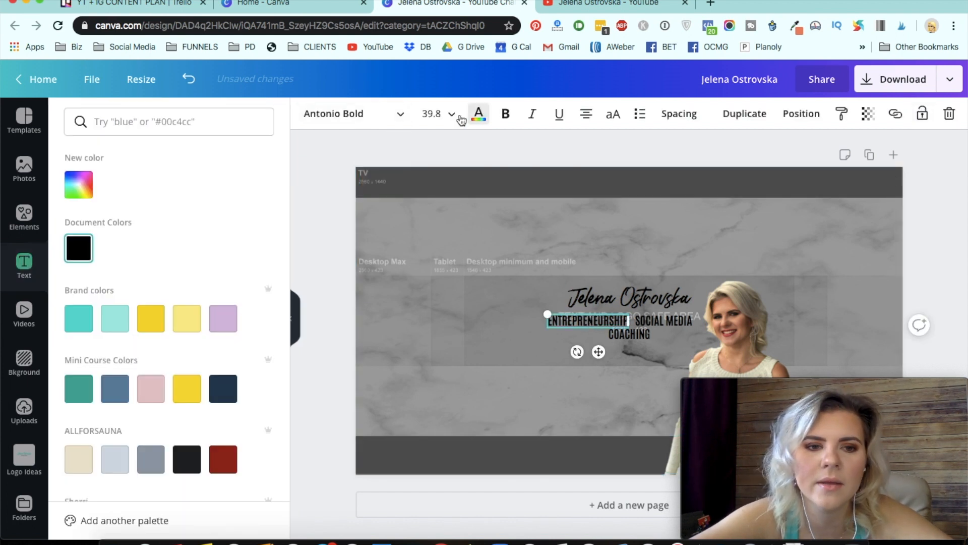
left_click(82, 322)
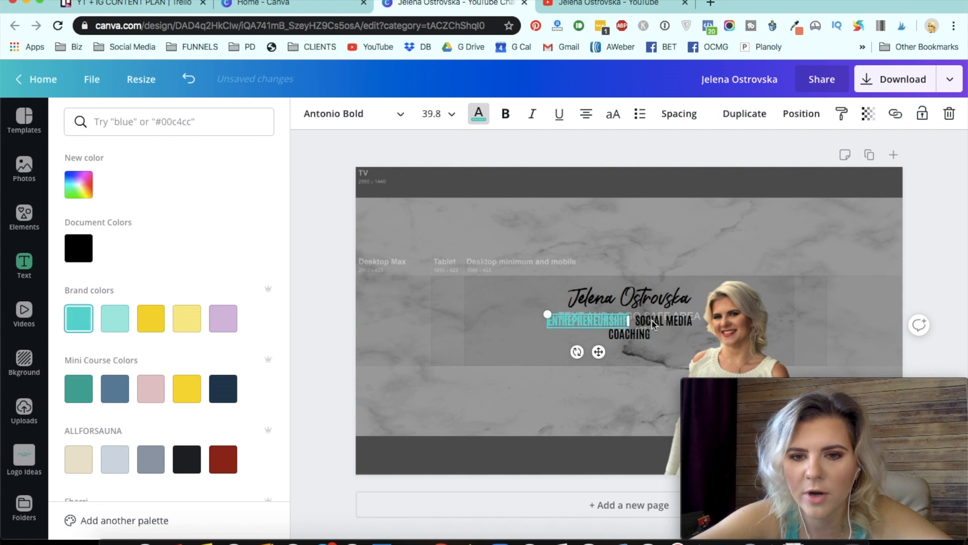
left_click(154, 323)
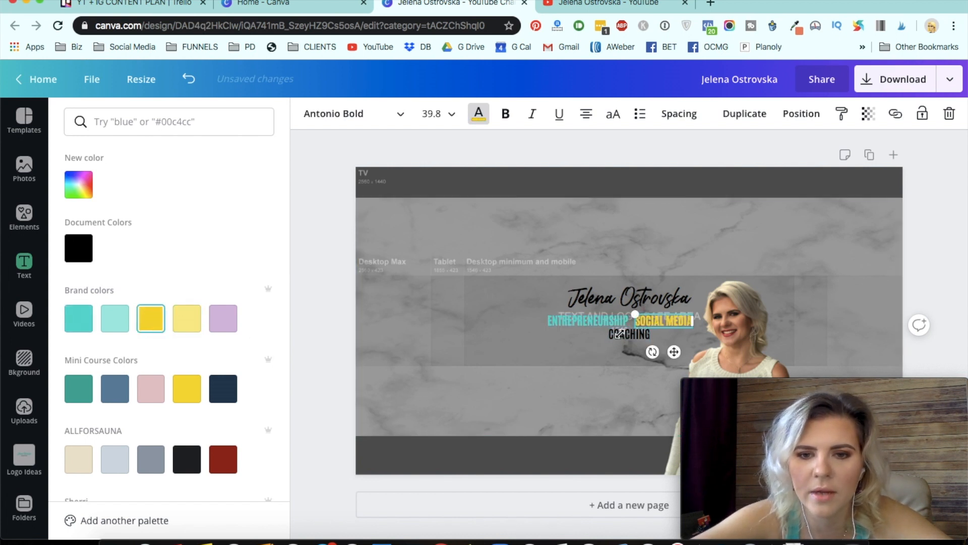
- Color the COACHING text lilac from the brand colors and deselect it
left_click(597, 376)
left_click(627, 342)
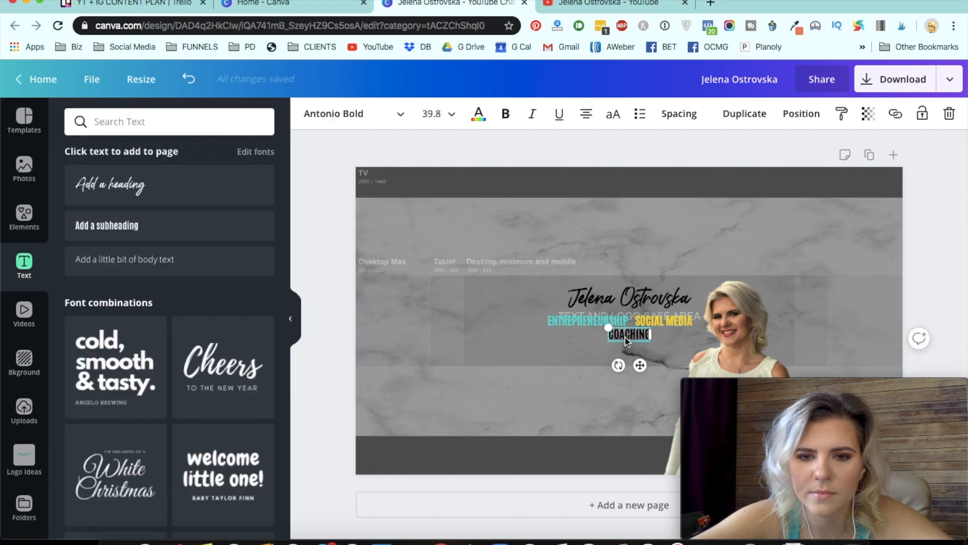
left_click(479, 115)
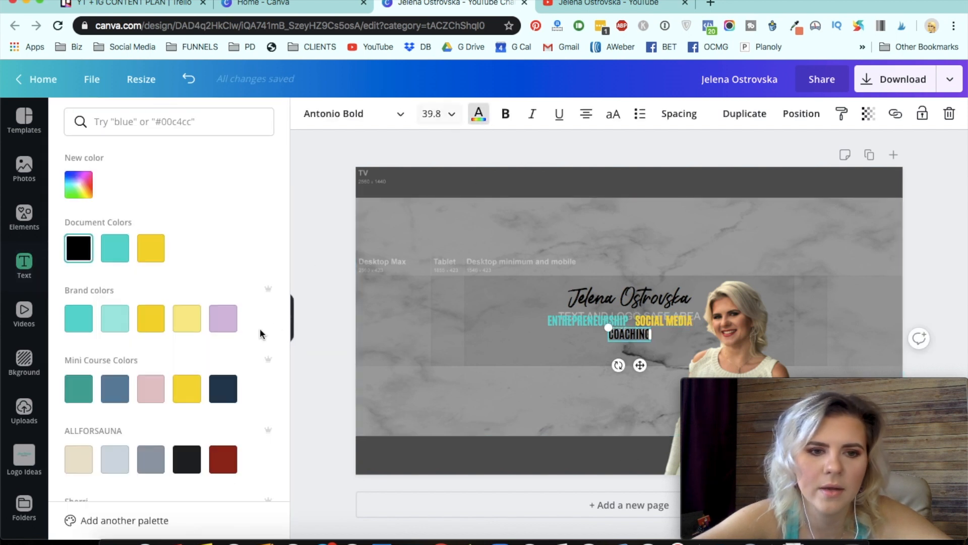
left_click(223, 318)
left_click(516, 181)
left_click(489, 130)
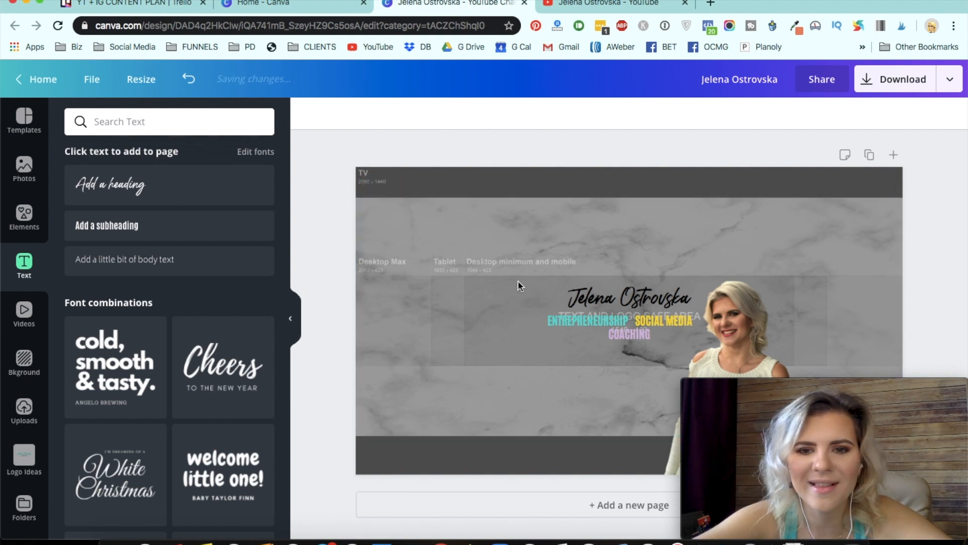
- Add a body text box, set its font size to 32 and switch it to uppercase
left_click(136, 266)
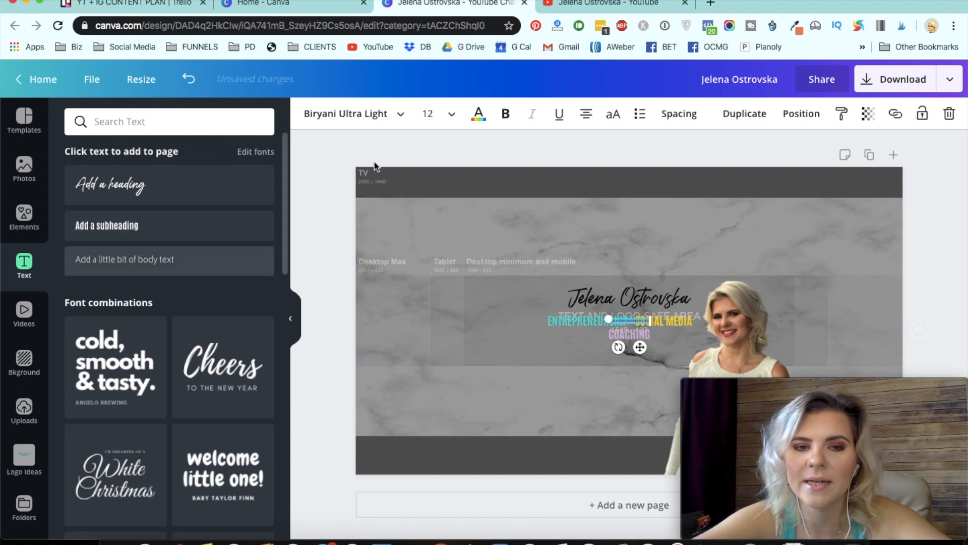
left_click(479, 114)
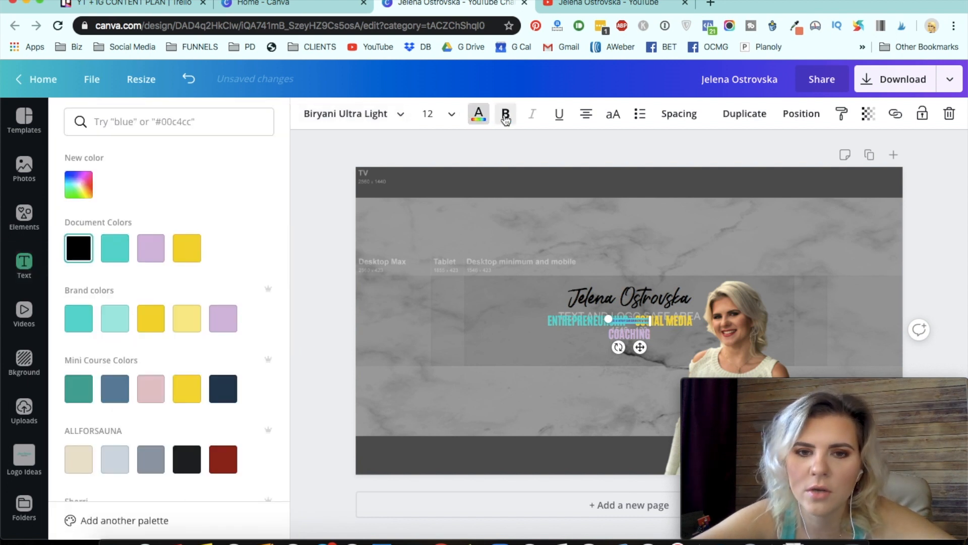
left_click(455, 118)
left_click(434, 367)
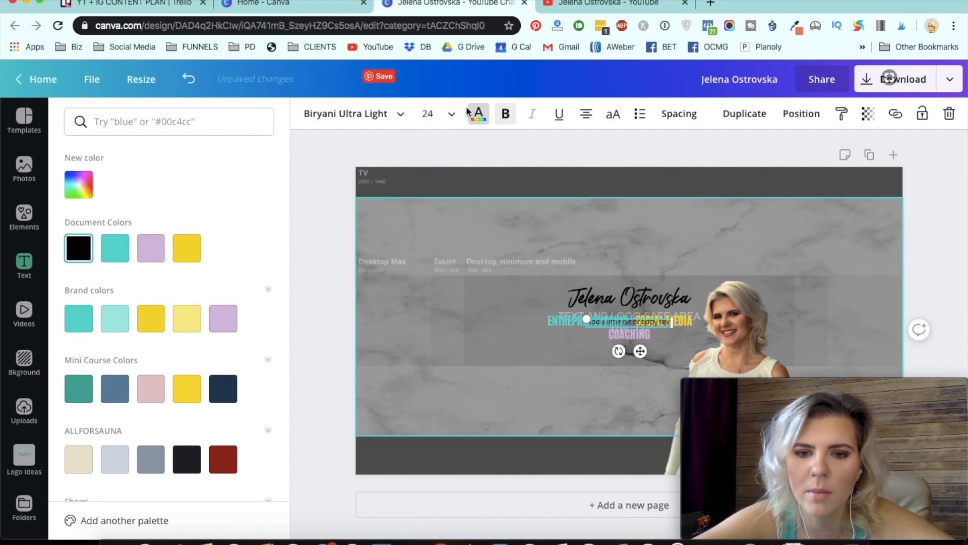
left_click(454, 117)
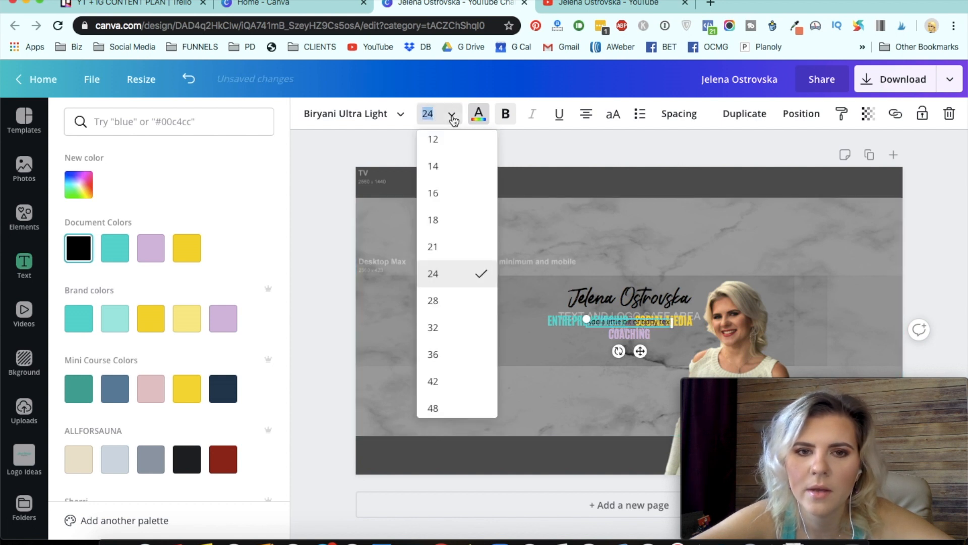
left_click(447, 323)
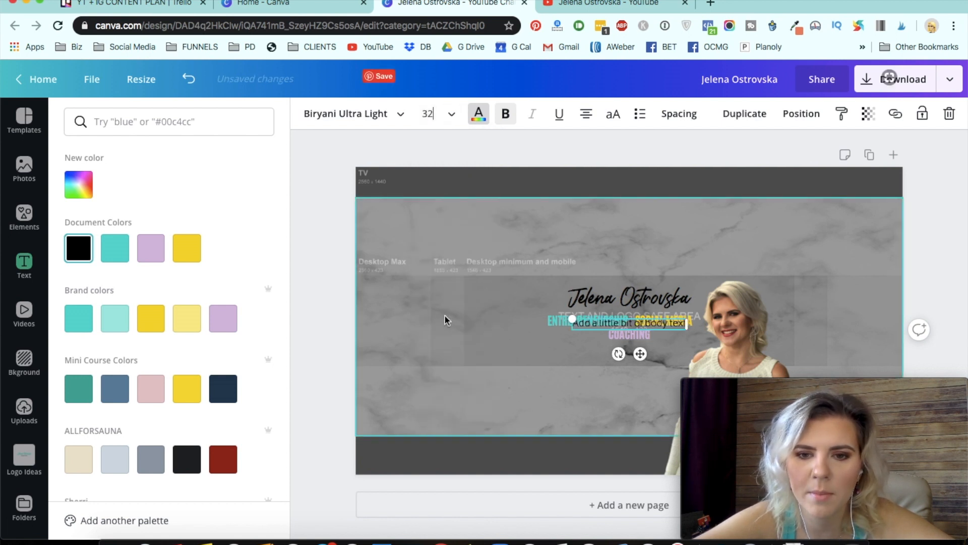
left_click(616, 116)
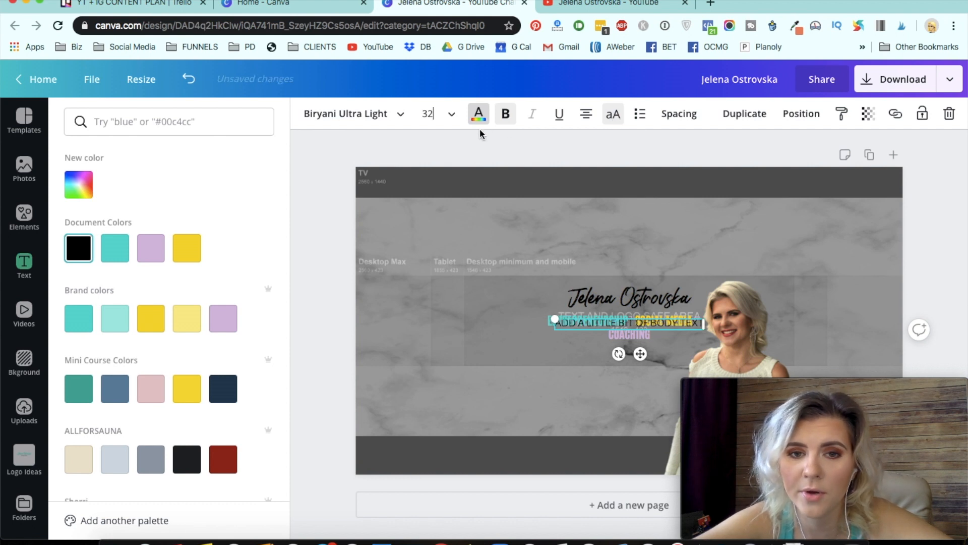
left_click(474, 117)
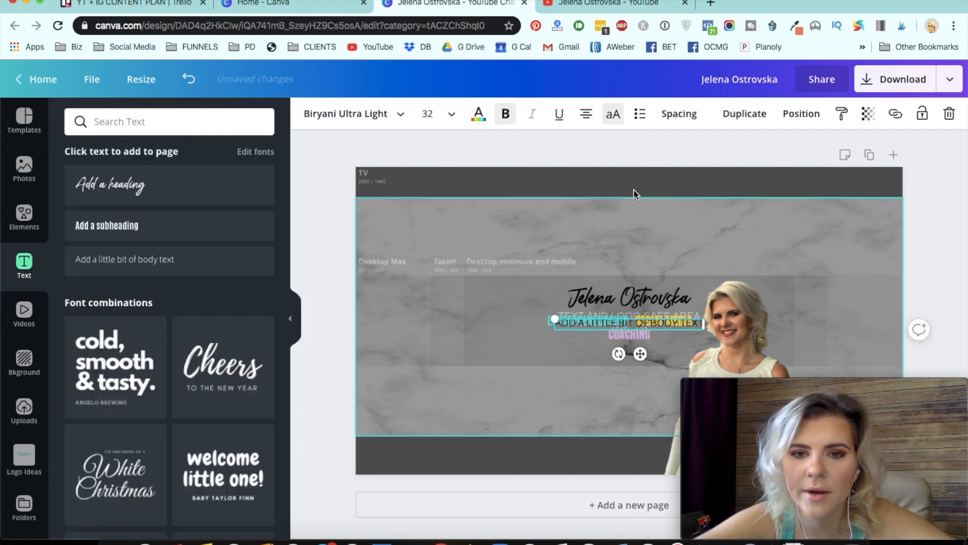
- Move the body text under COACHING, enter NEW VIDEOS EVERY WEEK, and center it on the banner
left_click_drag(598, 323, 596, 352)
double_click(596, 352)
type("NEW VIDEOS WEEKL")
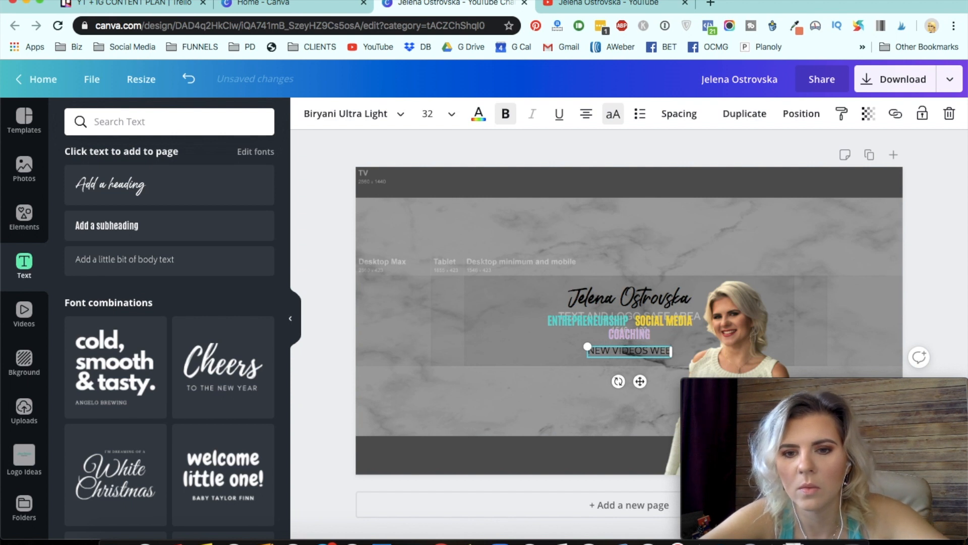
key("BackSpace")
key("BackSpace")
key("BackSpace")
key("BackSpace")
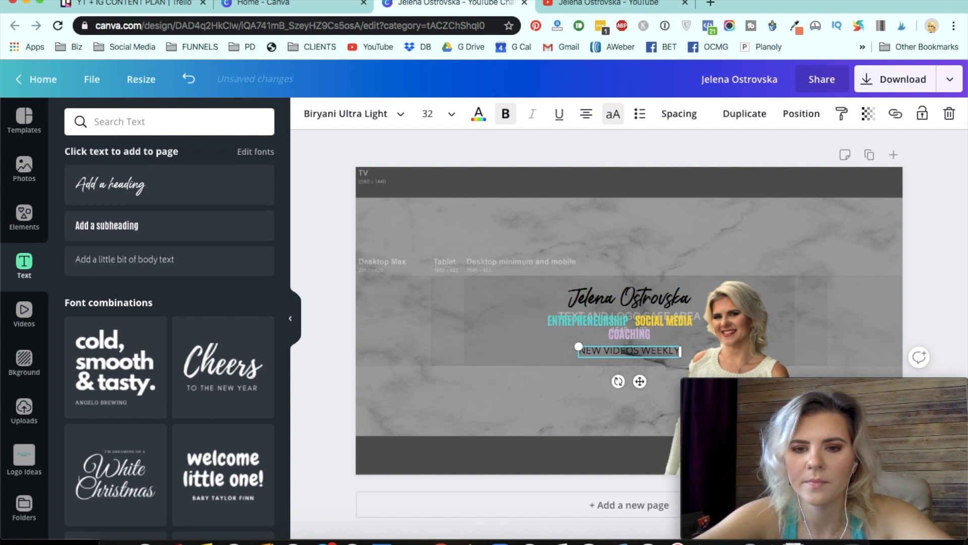
key("BackSpace")
type("EV")
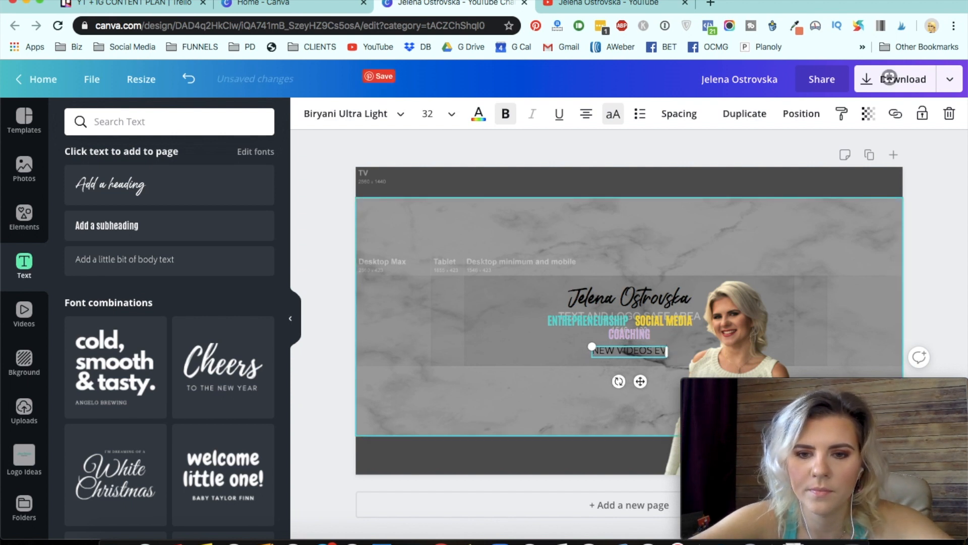
type("ERY WEEK")
left_click(664, 187)
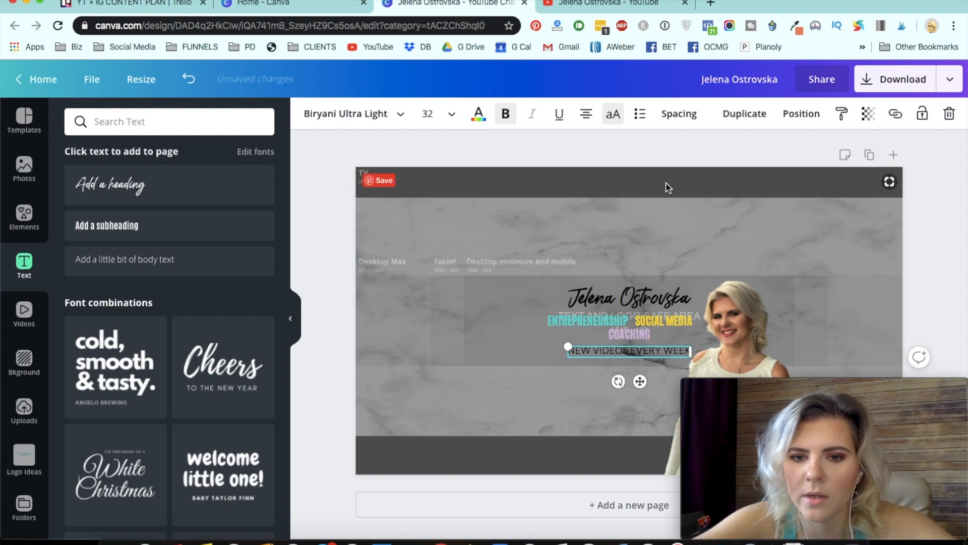
left_click(652, 350)
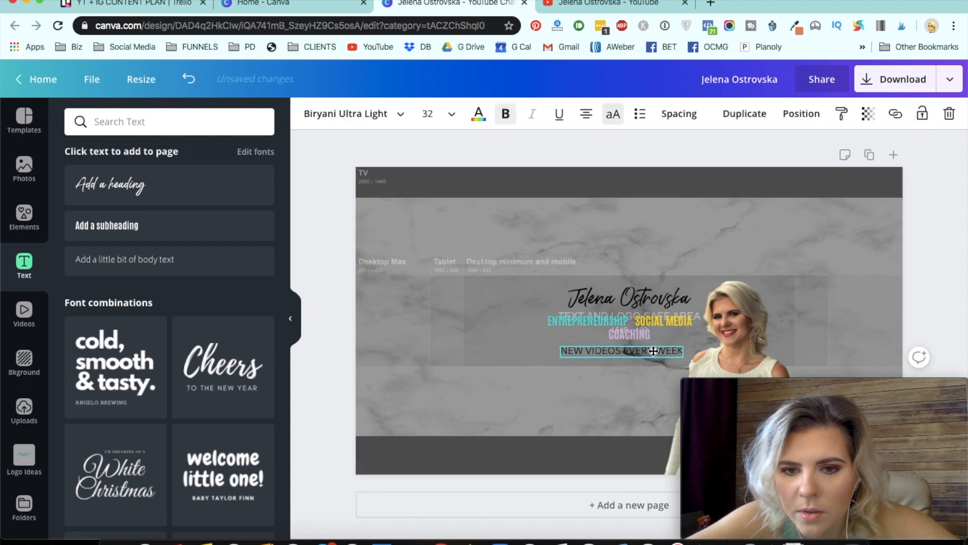
left_click_drag(653, 350, 655, 352)
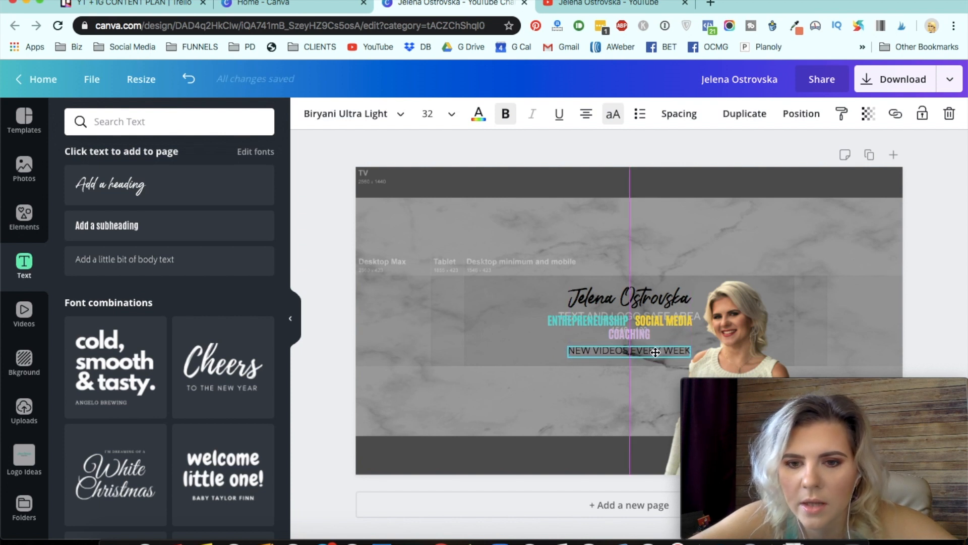
left_click_drag(655, 351, 654, 351)
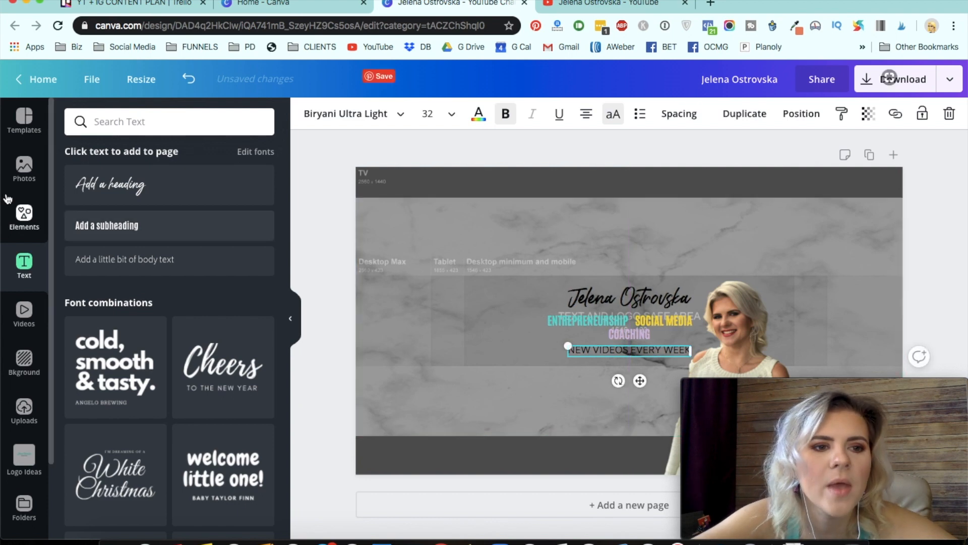
- Add the recently used square shape, color it light yellow from the brand colors, and shorten its height
left_click(24, 214)
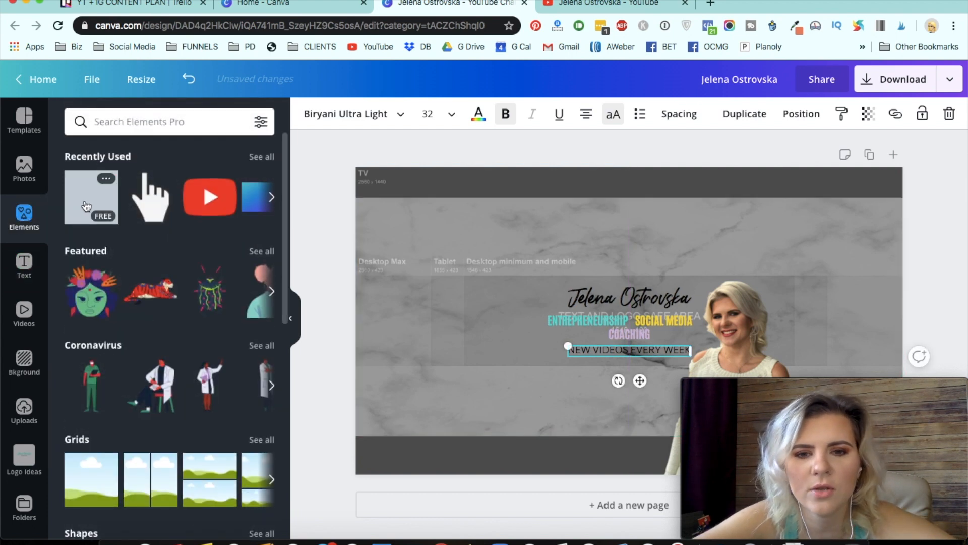
left_click(86, 205)
left_click(309, 114)
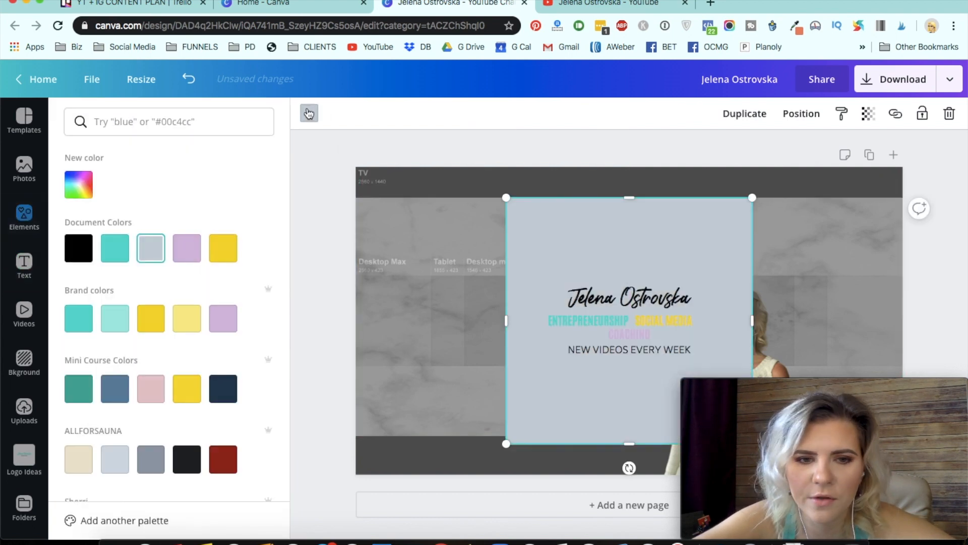
left_click(187, 318)
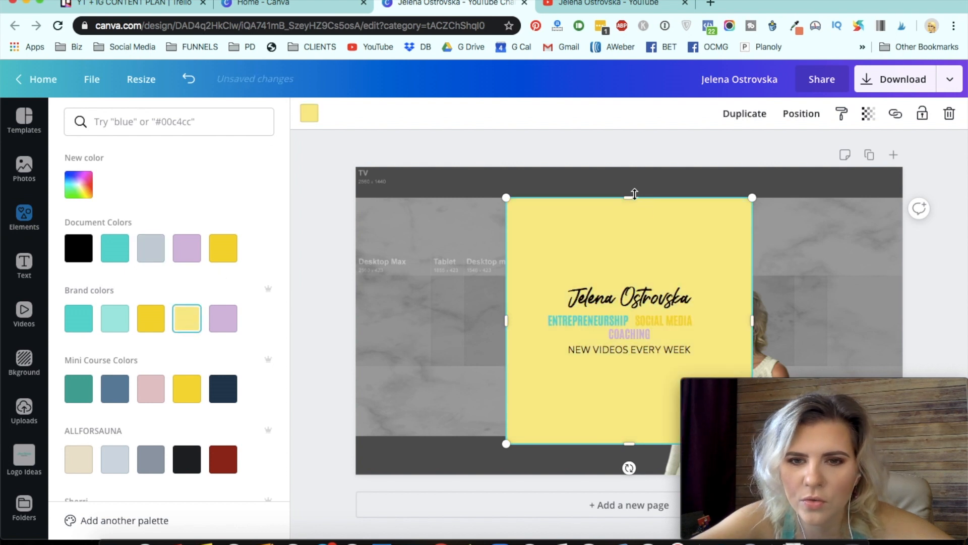
left_click_drag(634, 226, 627, 363)
left_click_drag(822, 402, 810, 44)
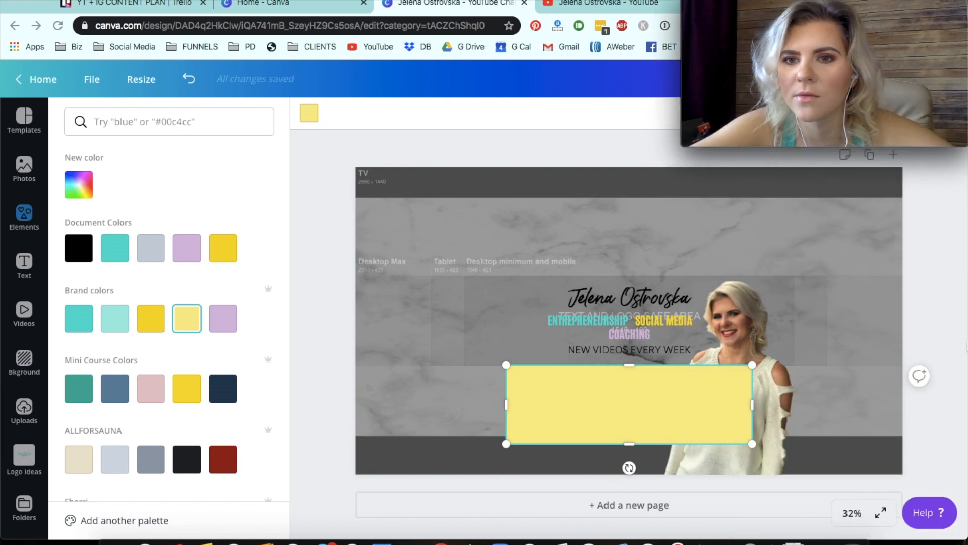
- Zoom to 75% and resize the yellow rectangle into a highlight bar behind NEW VIDEOS EVERY WEEK
left_click(851, 513)
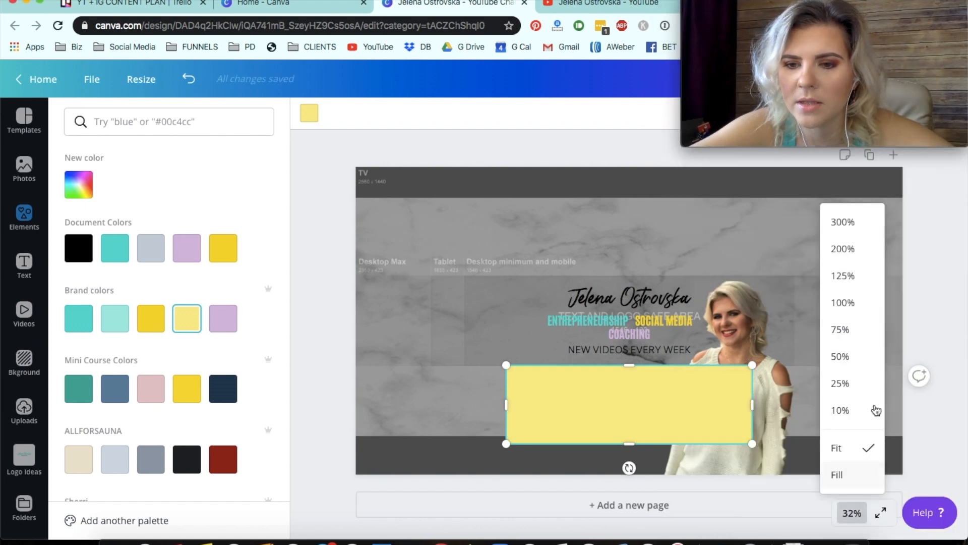
left_click(840, 329)
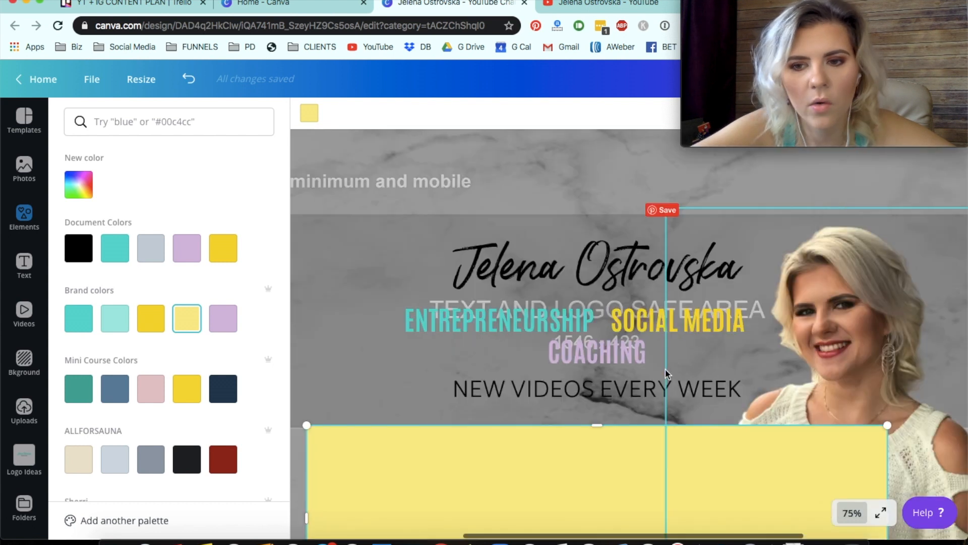
scroll(524, 399, "down", 3)
left_click_drag(519, 449, 527, 371)
left_click_drag(618, 398, 629, 318)
left_click_drag(763, 305, 927, 348)
left_click_drag(711, 341, 674, 324)
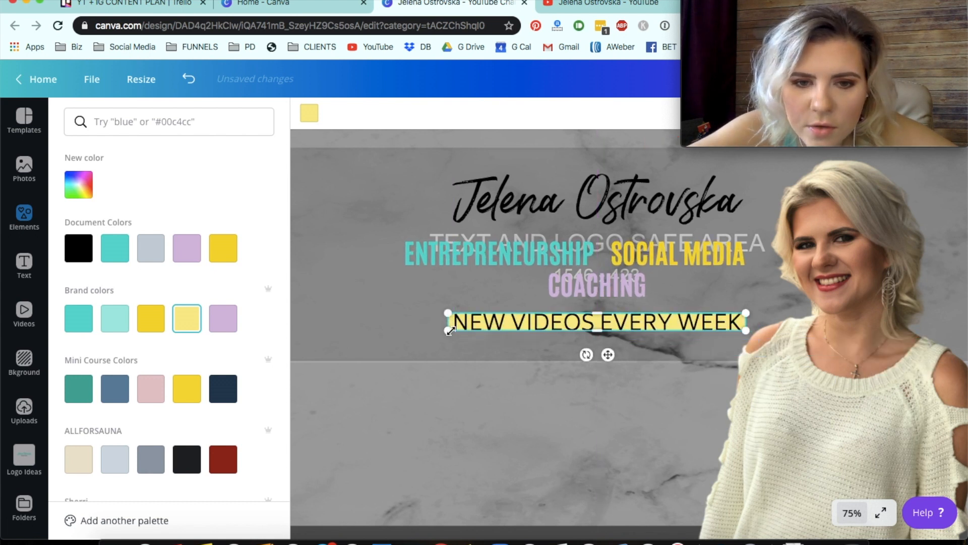
mouse_move(441, 335)
left_mouse_down()
mouse_move(407, 352)
mouse_move(430, 326)
mouse_move(454, 328)
left_mouse_up()
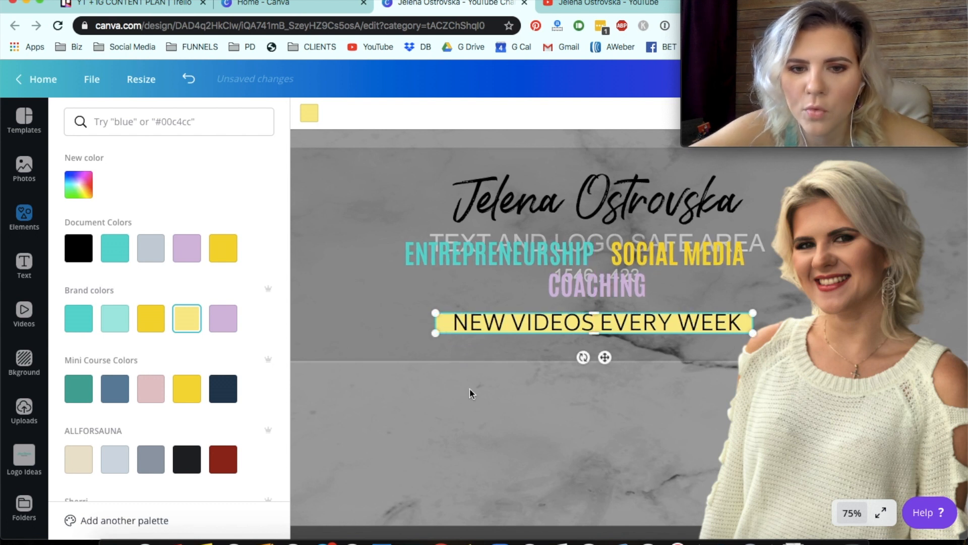
left_click(470, 394)
- Zoom out to review the whole banner layout
left_click(440, 326)
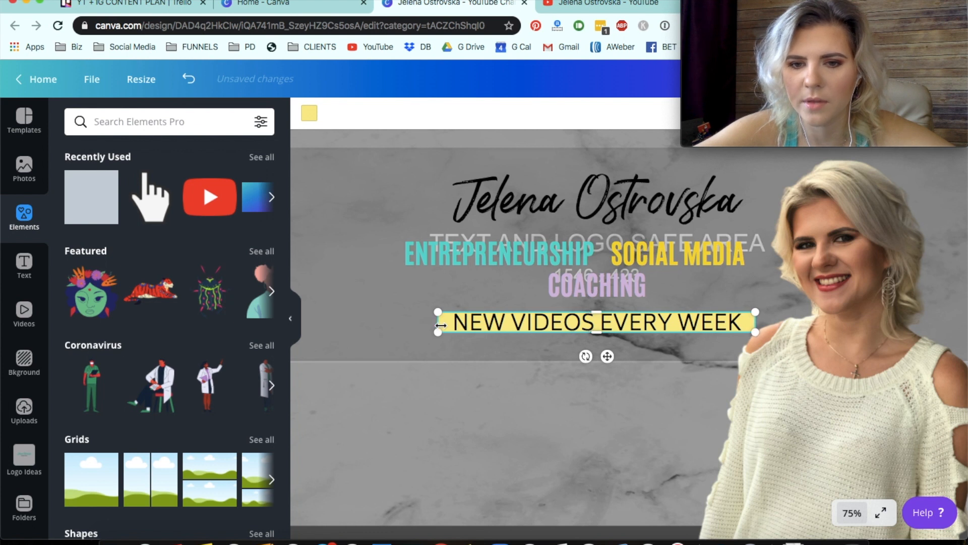
left_click(503, 403)
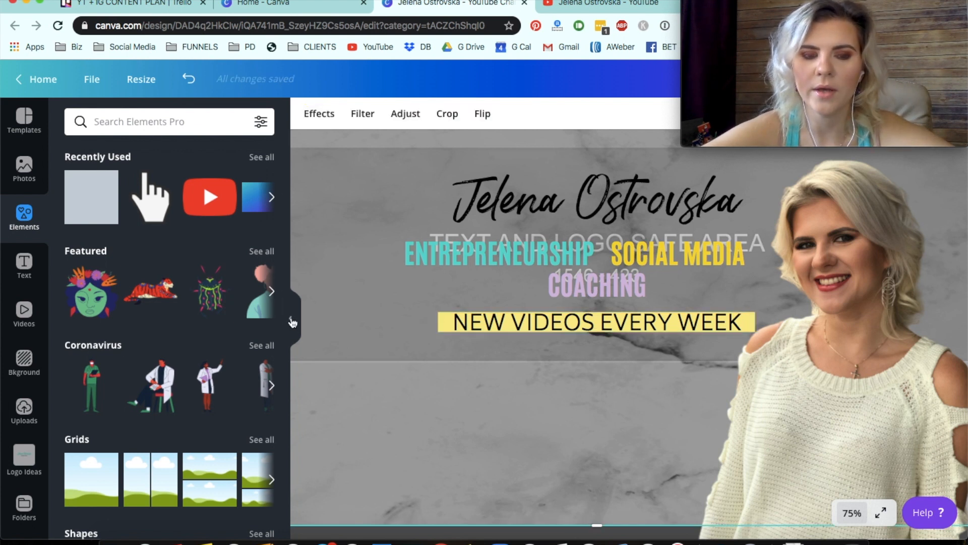
left_click(291, 319)
left_click(852, 514)
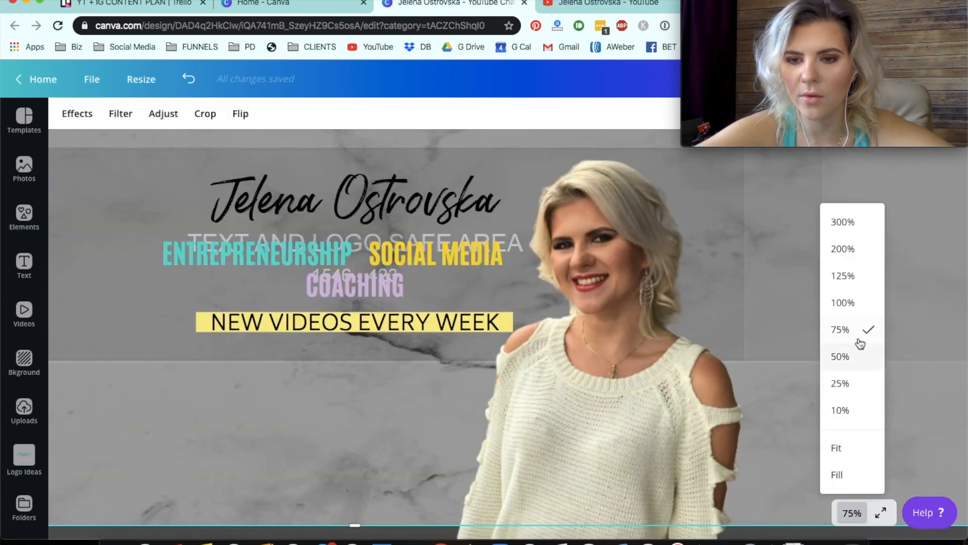
left_click(851, 357)
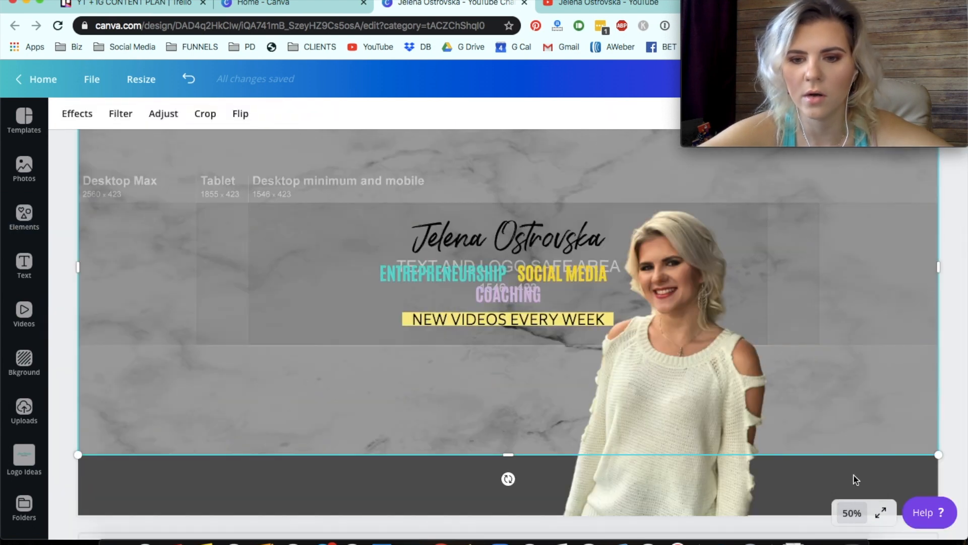
left_click(852, 513)
left_click(851, 381)
left_click_drag(510, 412, 508, 426)
left_click_drag(723, 77, 717, 464)
left_click(777, 193)
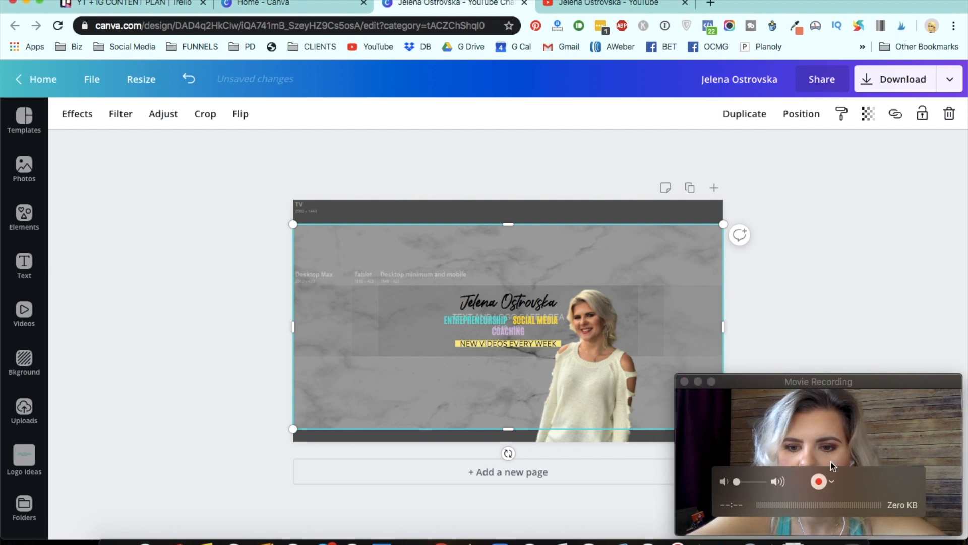
left_click(923, 213)
left_click_drag(916, 387, 921, 388)
left_click(882, 315)
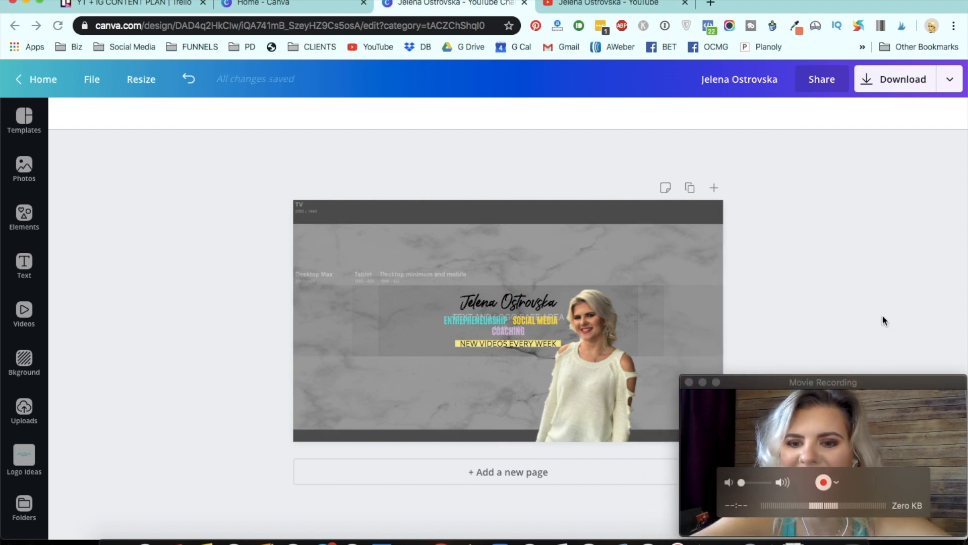
- Set the marble background image's transparency to 54
left_click(641, 237)
left_click(868, 114)
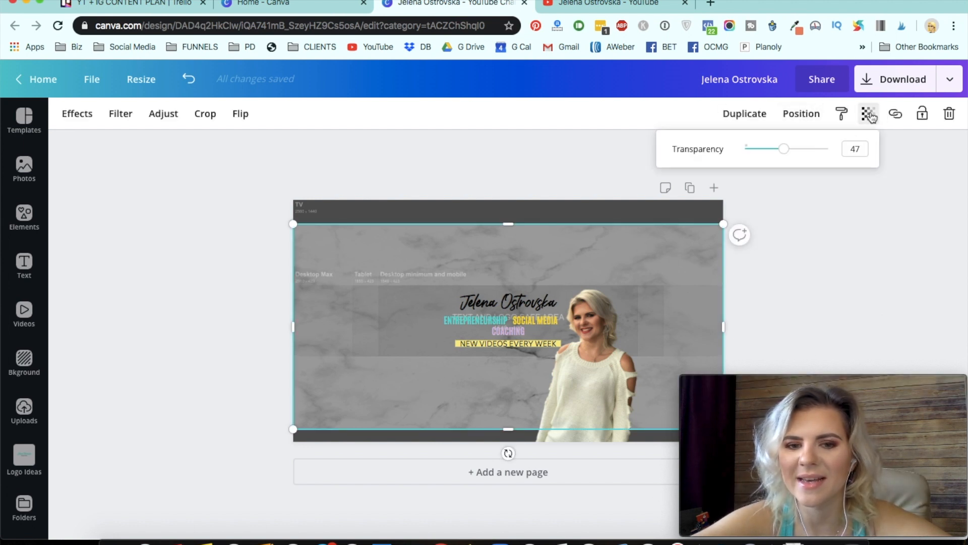
left_click_drag(824, 152, 839, 155)
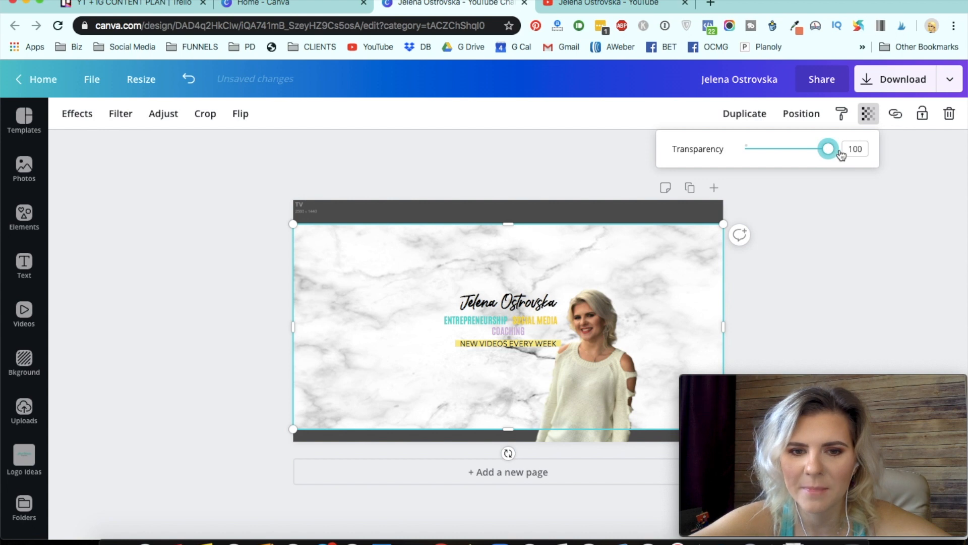
mouse_move(841, 156)
left_mouse_down()
mouse_move(821, 154)
mouse_move(837, 157)
left_mouse_up()
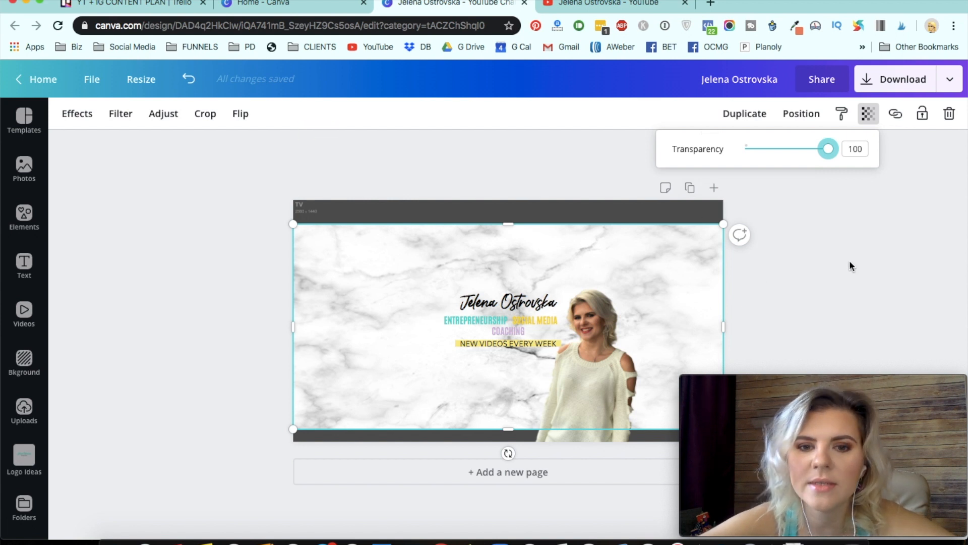
left_click_drag(825, 157, 792, 157)
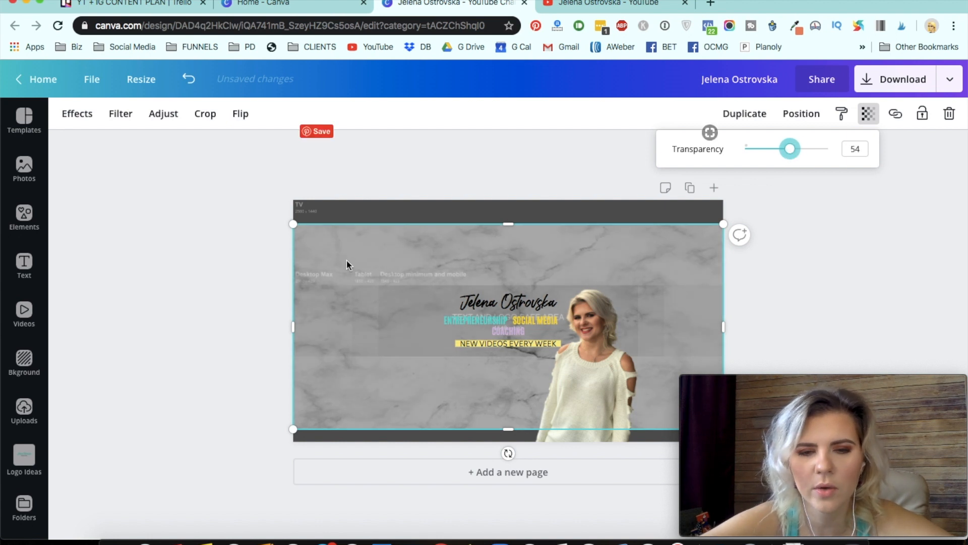
left_click(893, 256)
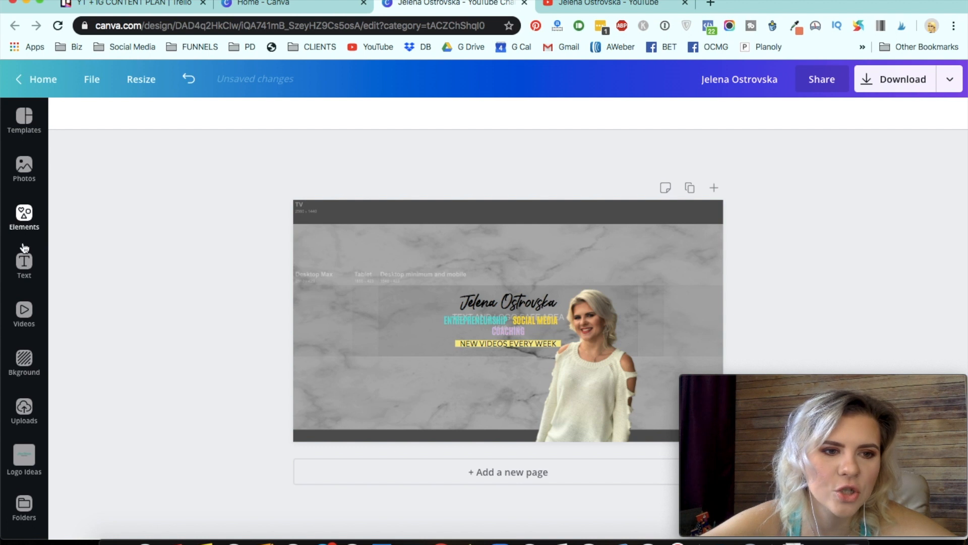
- Compare the design with the current banner on the YouTube channel tab, then return to the design
left_click(29, 226)
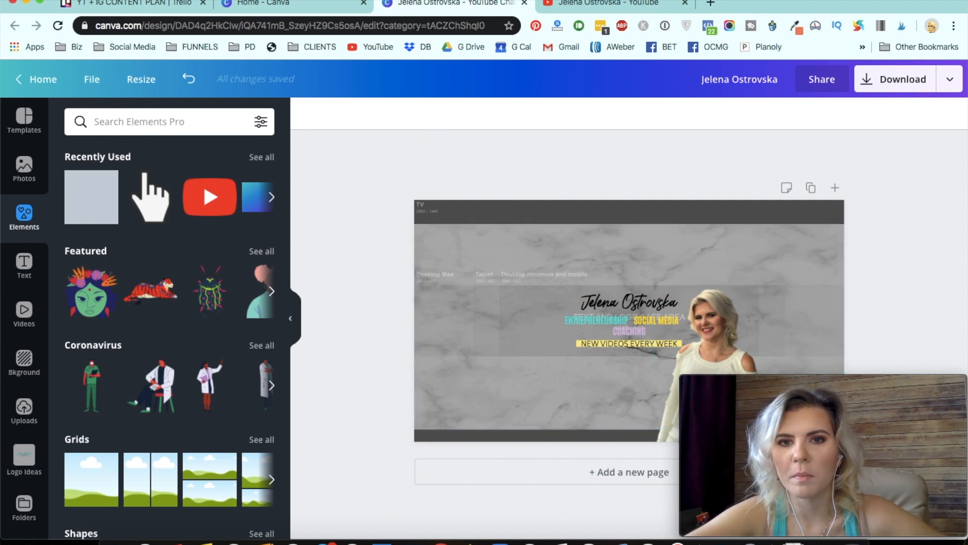
left_click(594, 7)
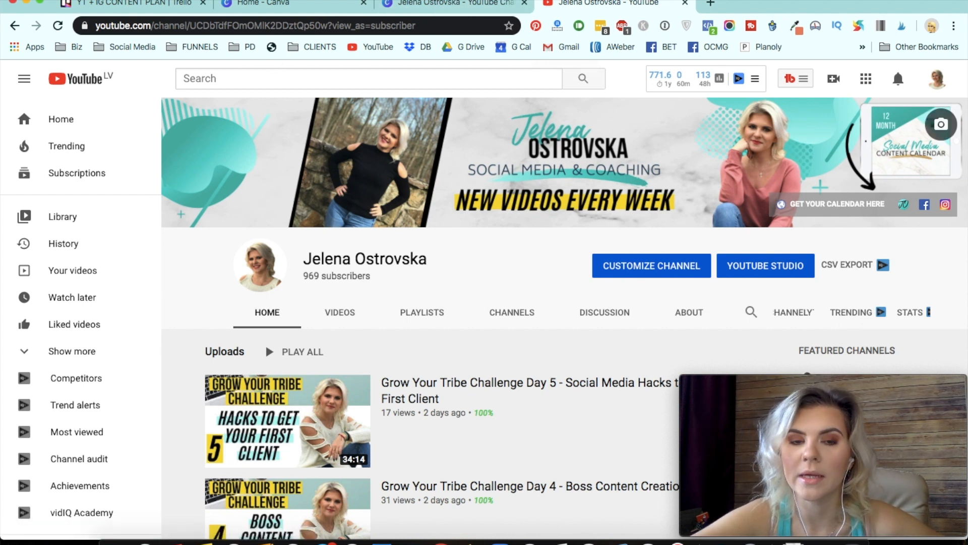
left_click(428, 3)
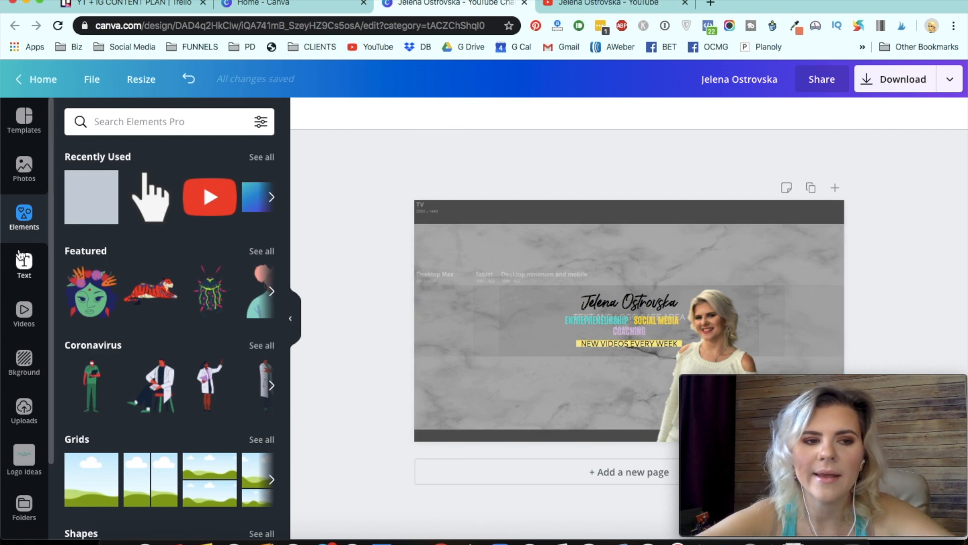
- Search elements for GRADIENT and add a gradient blob shape to the banner
left_click(24, 176)
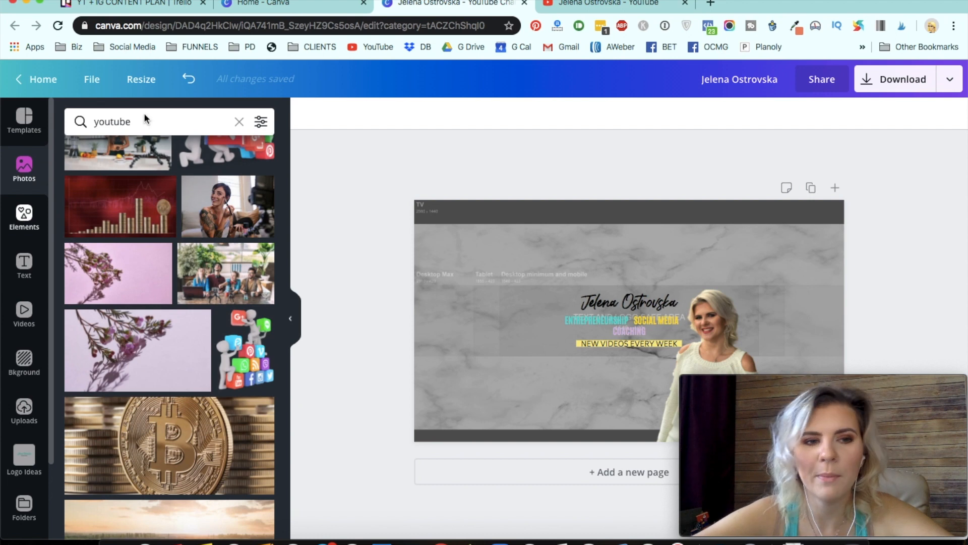
left_click(140, 122)
type("GRADIENT")
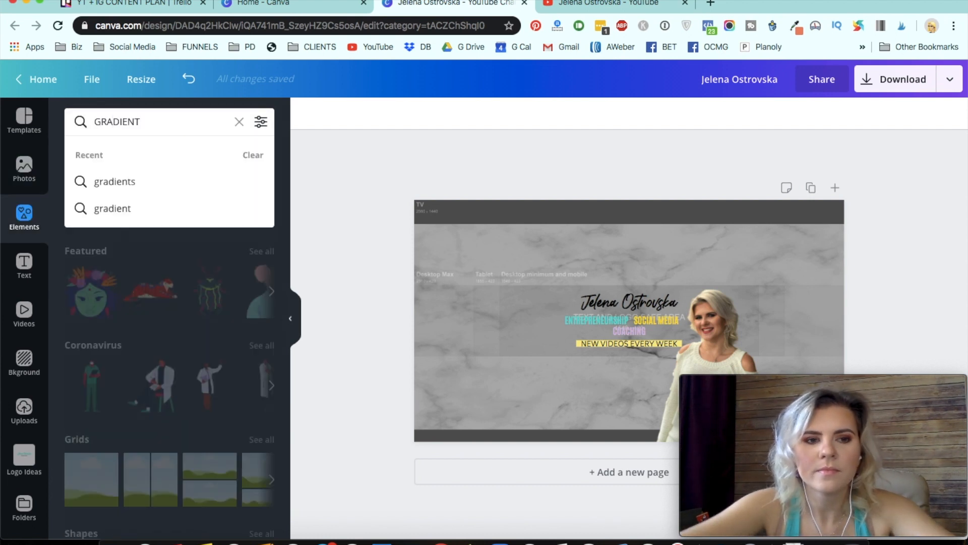
key("Return")
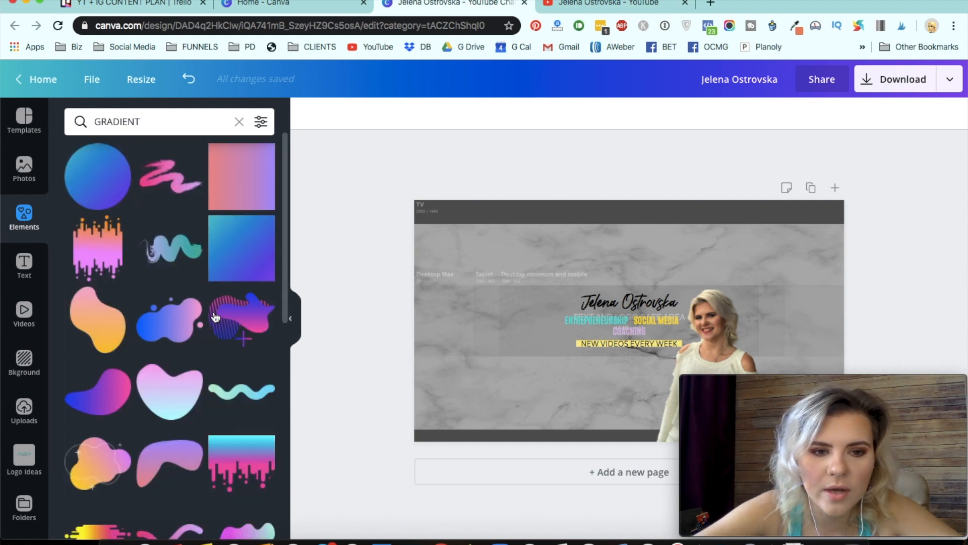
left_click(224, 327)
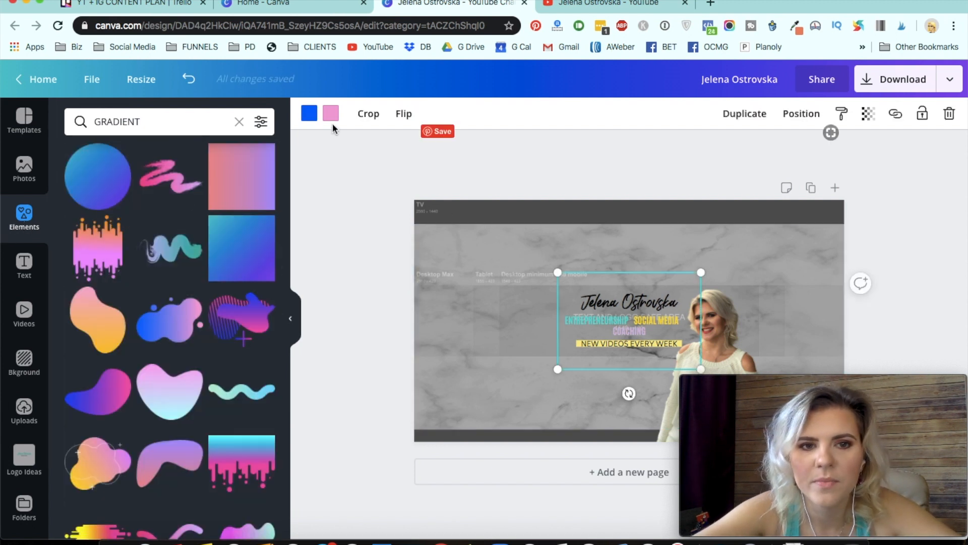
- Recolor the gradient blob with turquoise and light yellow from the brand colors
left_click(309, 114)
left_click(78, 354)
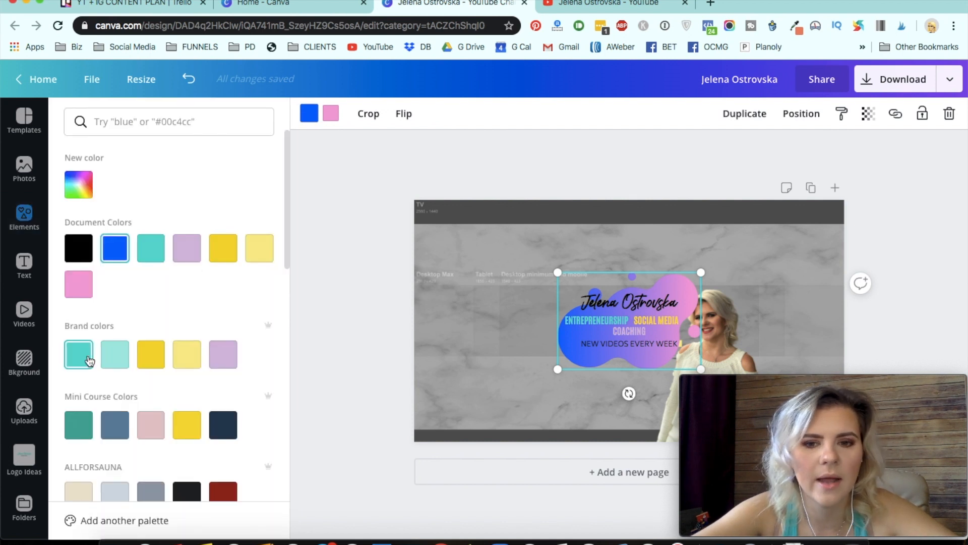
left_click(330, 114)
left_click(187, 354)
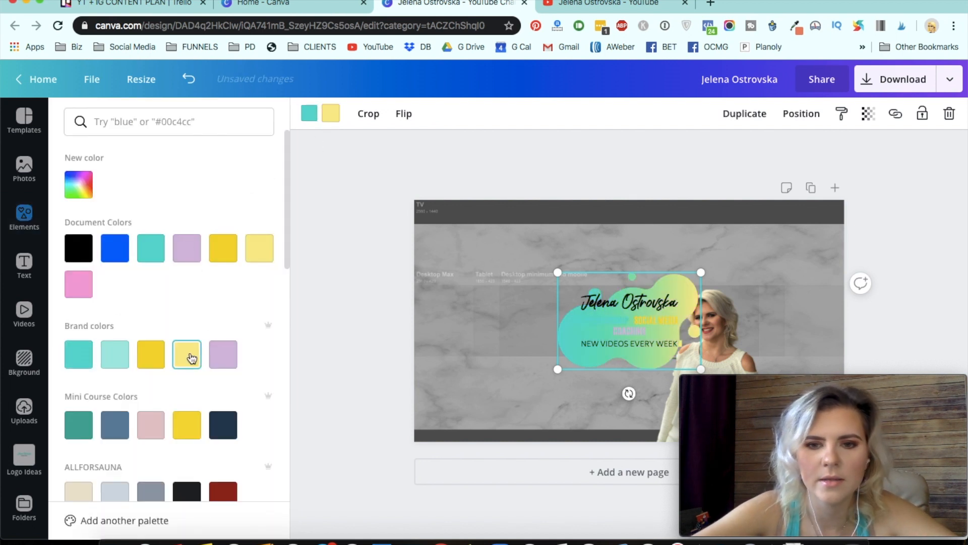
- Change the gradient blob's second color to lavender and move the blob to the banner's left edge
left_click(114, 359)
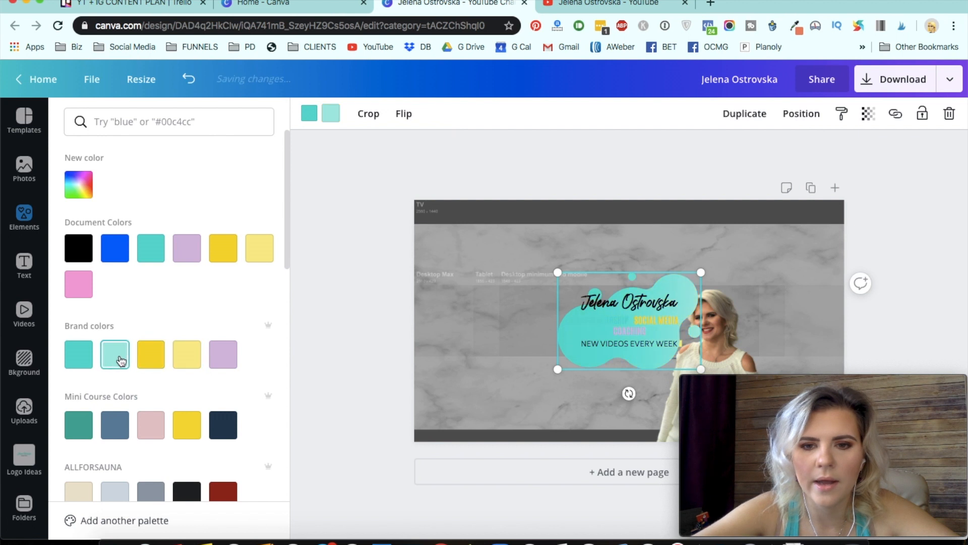
left_click(218, 364)
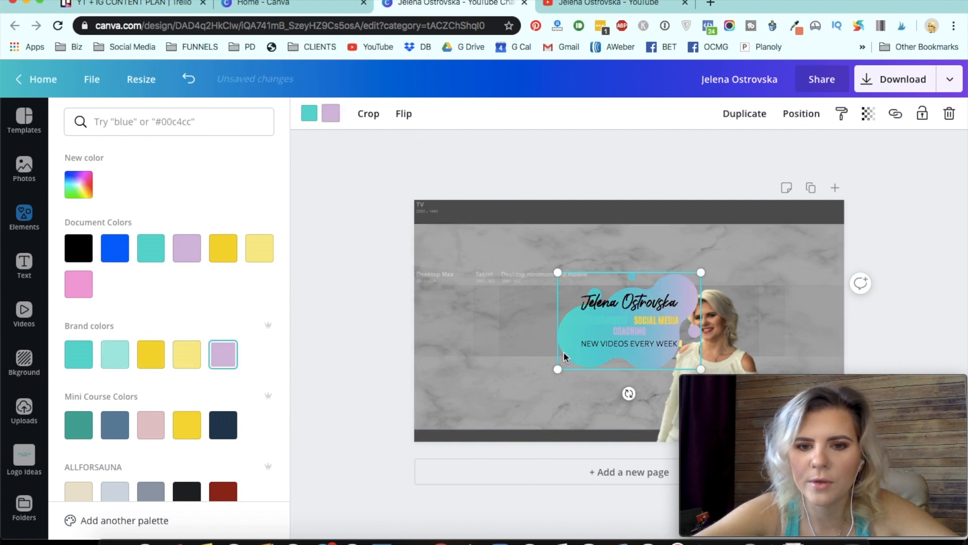
left_click_drag(575, 359, 397, 354)
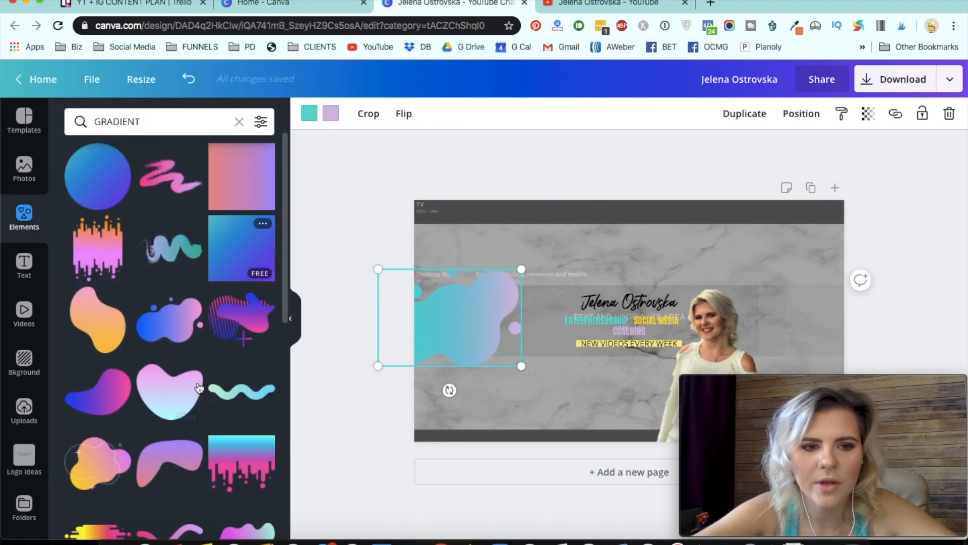
- Add a striped gradient blob from the GRADIENT results and recolor it lavender and light yellow
scroll(200, 388, "down", 12)
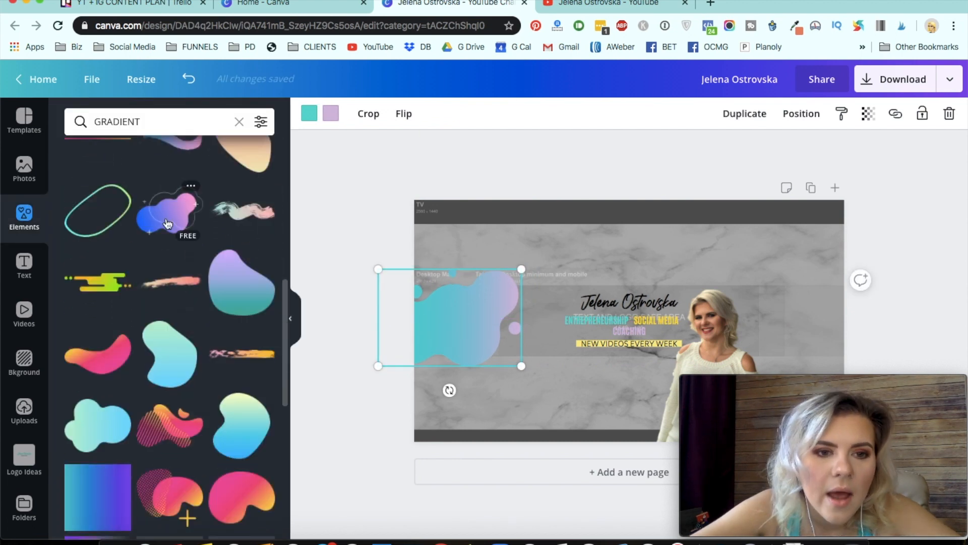
scroll(183, 376, "down", 5)
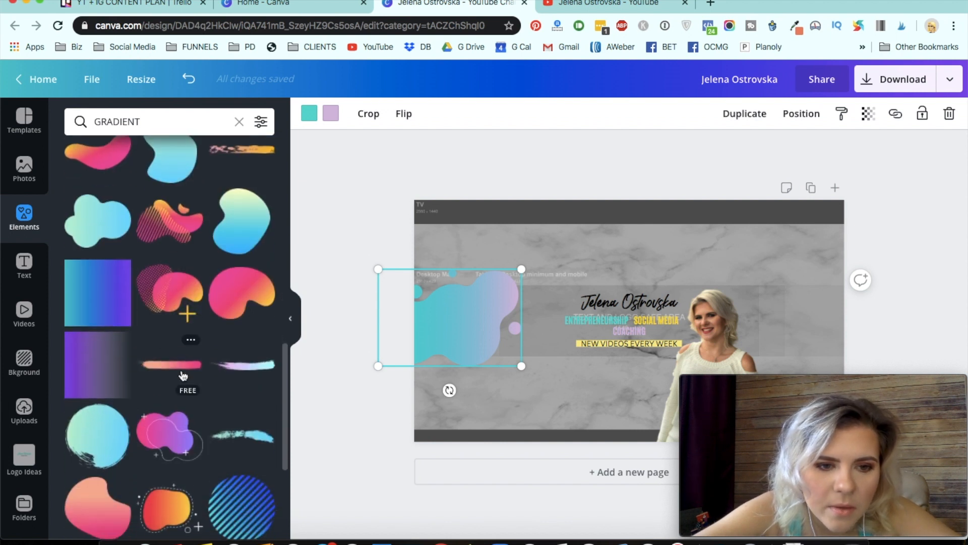
left_click(176, 220)
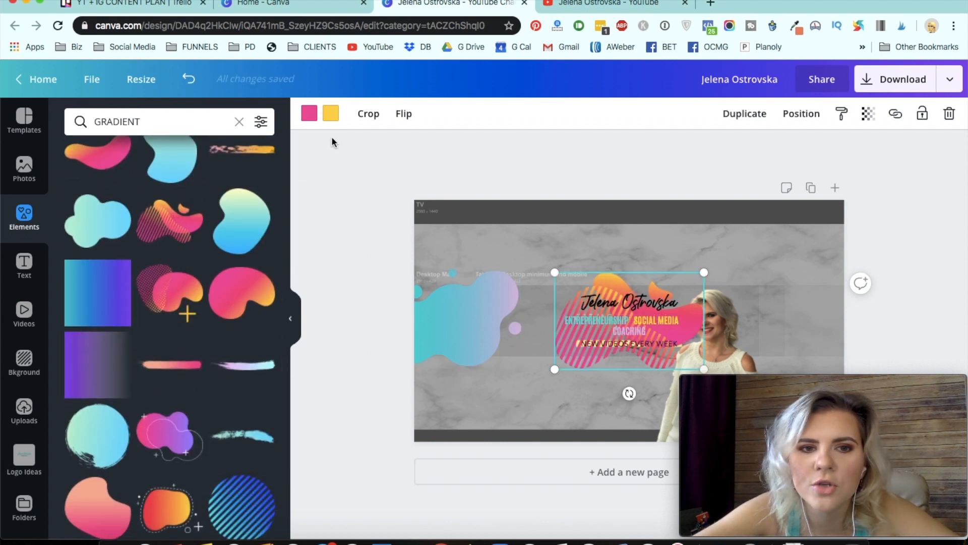
left_click(310, 115)
left_click(224, 360)
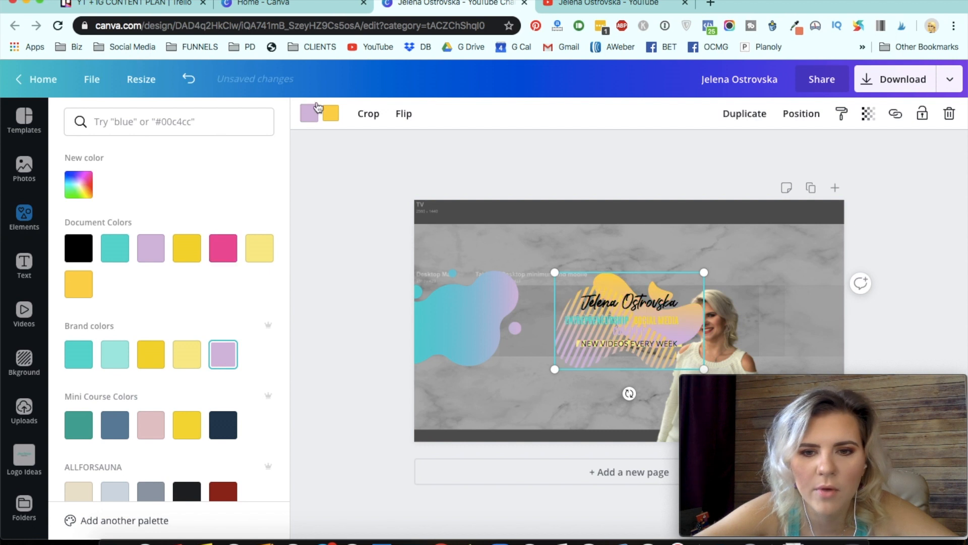
left_click(197, 353)
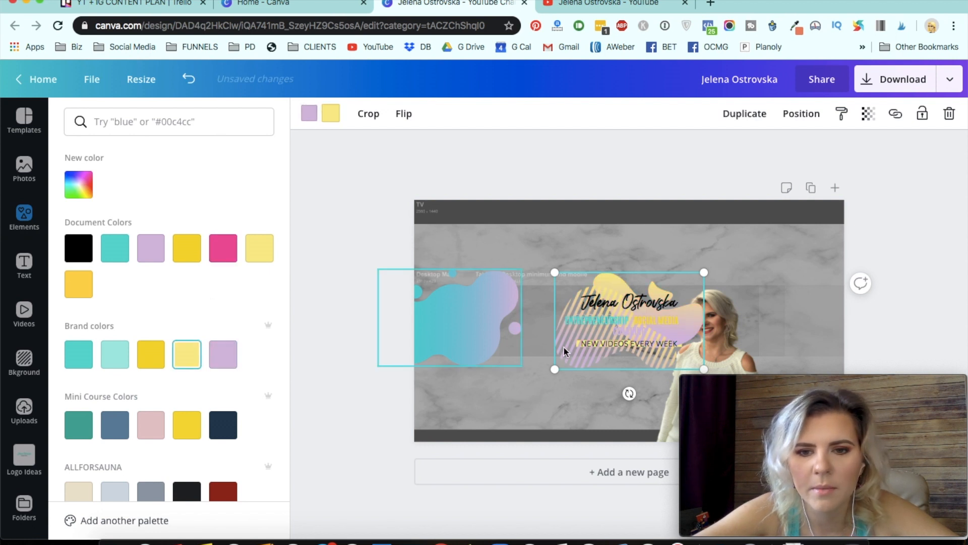
- Move the striped blob to the banner's right side and send it backward behind the photo
left_click_drag(615, 362, 723, 354)
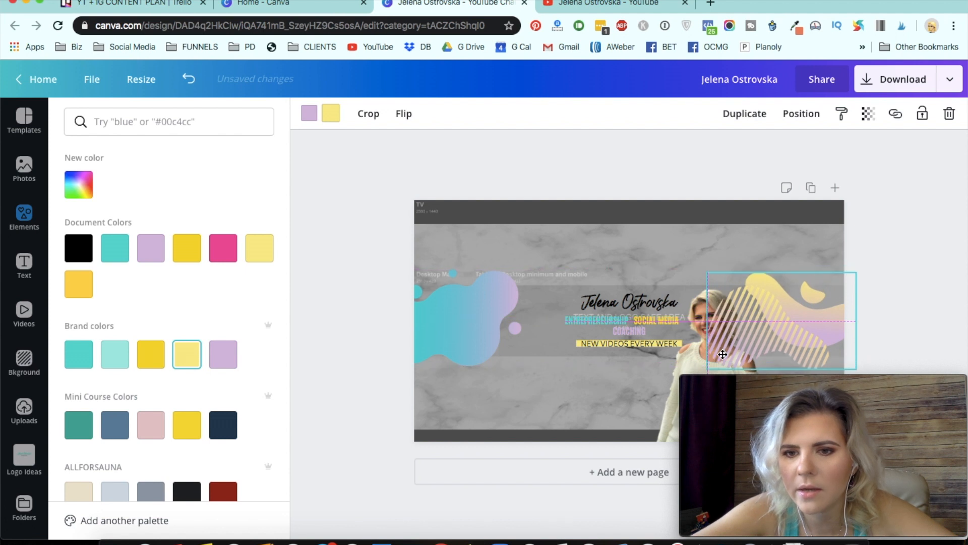
left_click(801, 114)
left_click(750, 156)
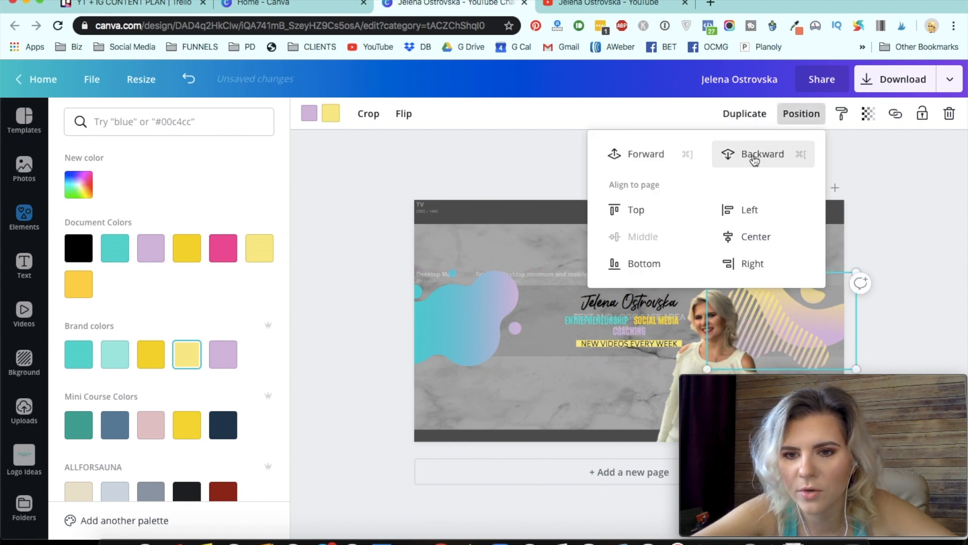
left_click(916, 208)
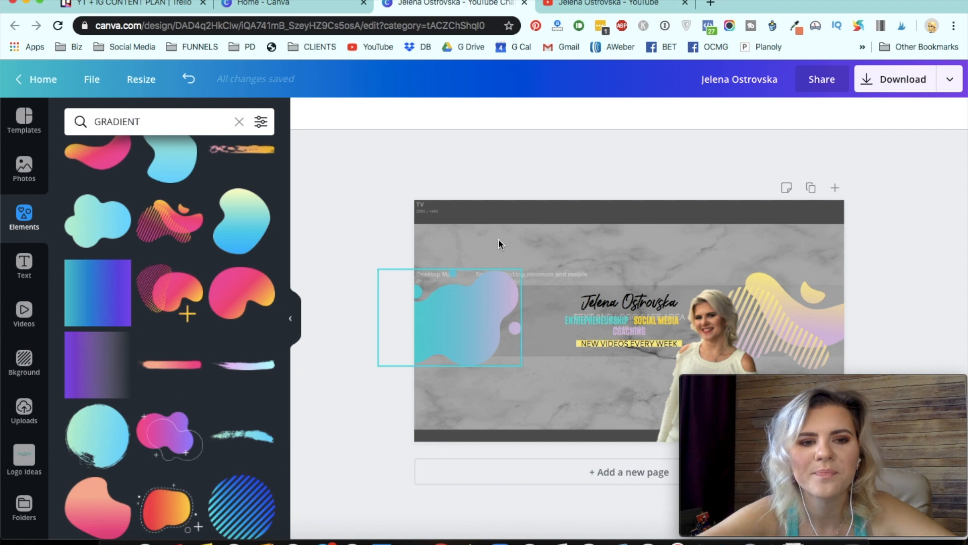
- Add the uploaded Social Media Content Calendar image and shrink it onto the striped blob at the right
left_click(23, 414)
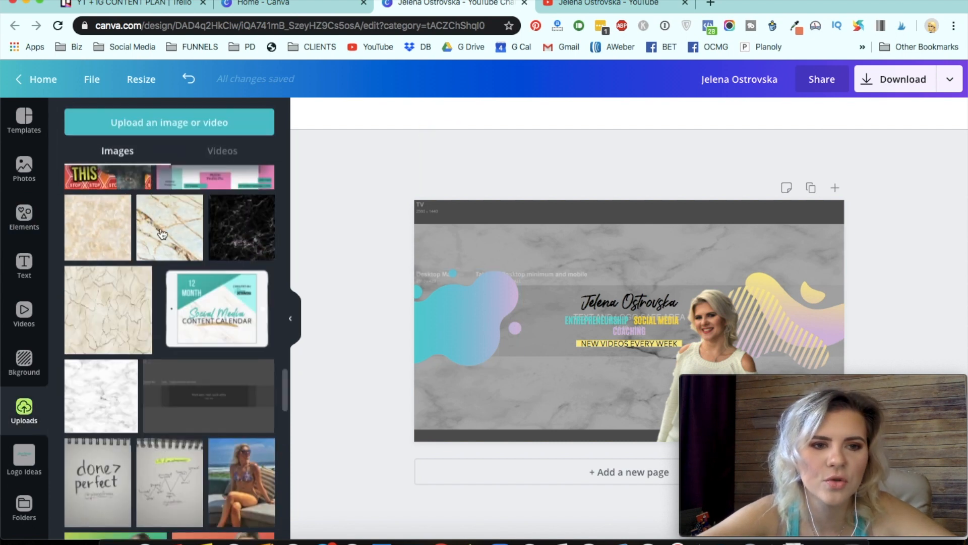
left_click(216, 262)
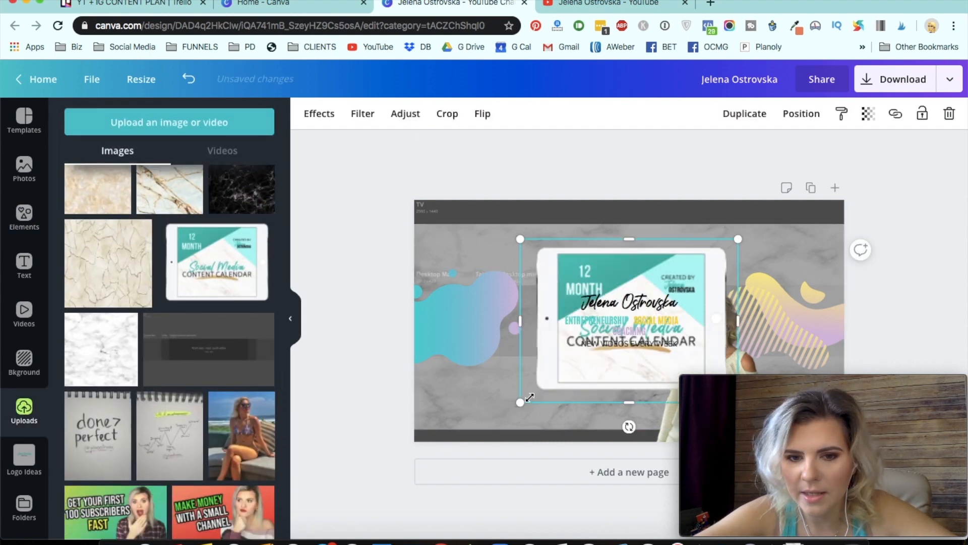
left_click_drag(521, 402, 788, 314)
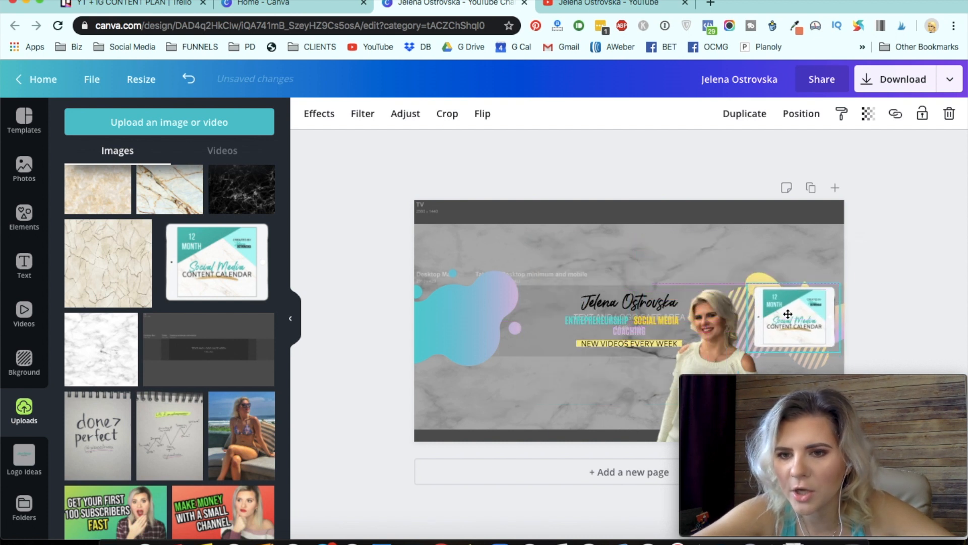
left_click_drag(747, 358, 807, 316)
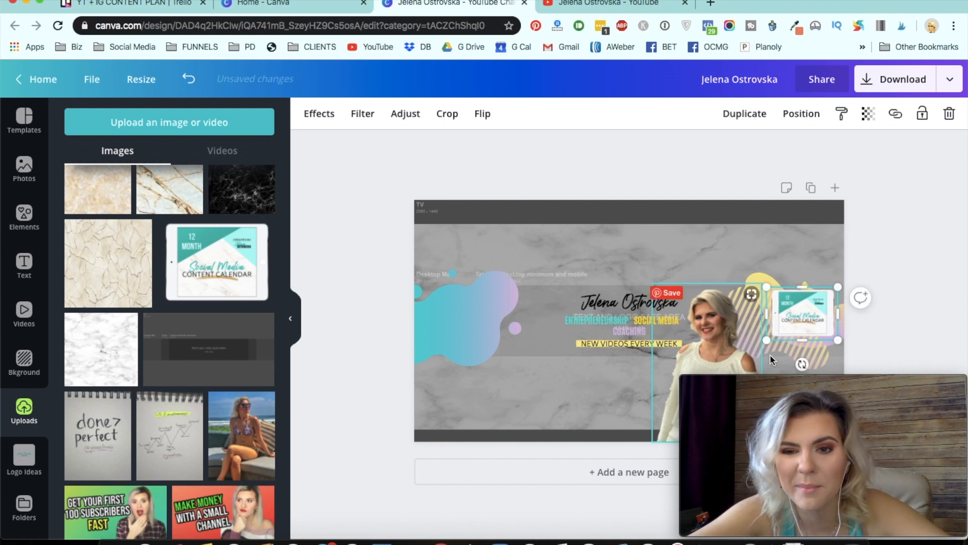
left_click(936, 226)
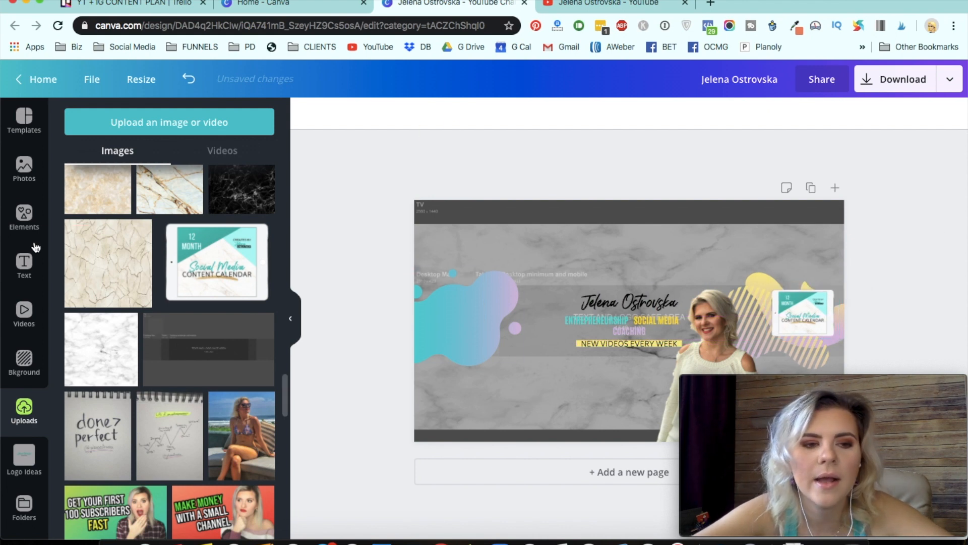
- Search elements for arrow and add a curved white arrow to the banner
left_click(23, 216)
left_click(145, 121)
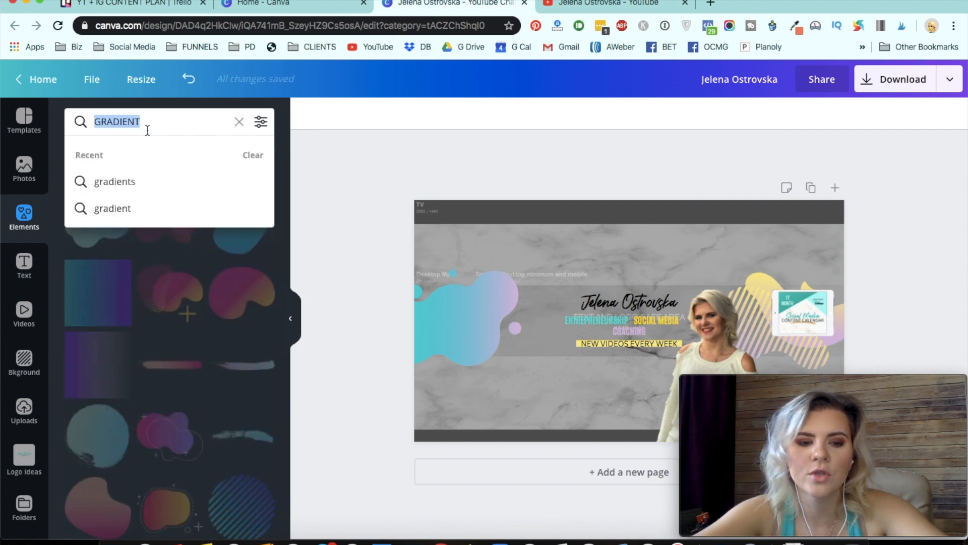
type("arrow")
key("Return")
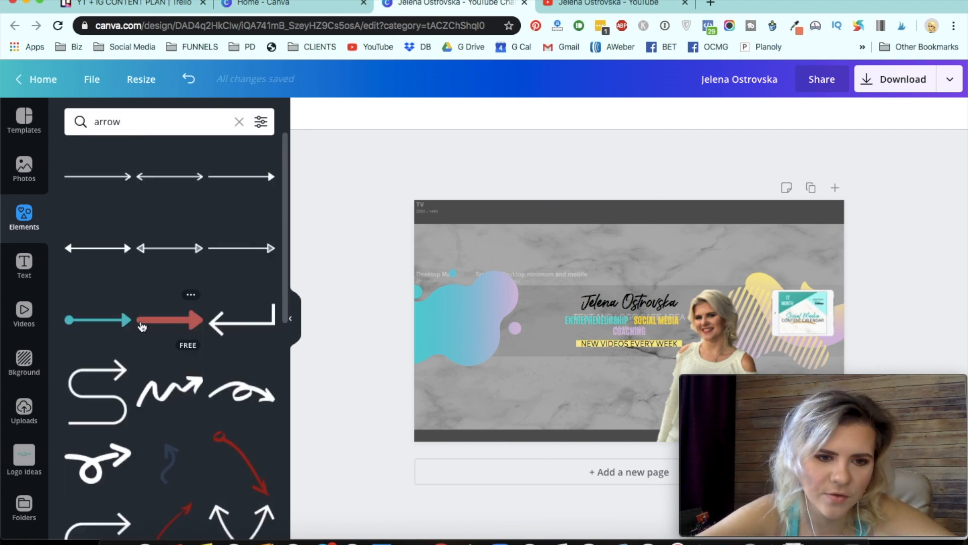
scroll(142, 327, "down", 3)
scroll(143, 323, "down", 10)
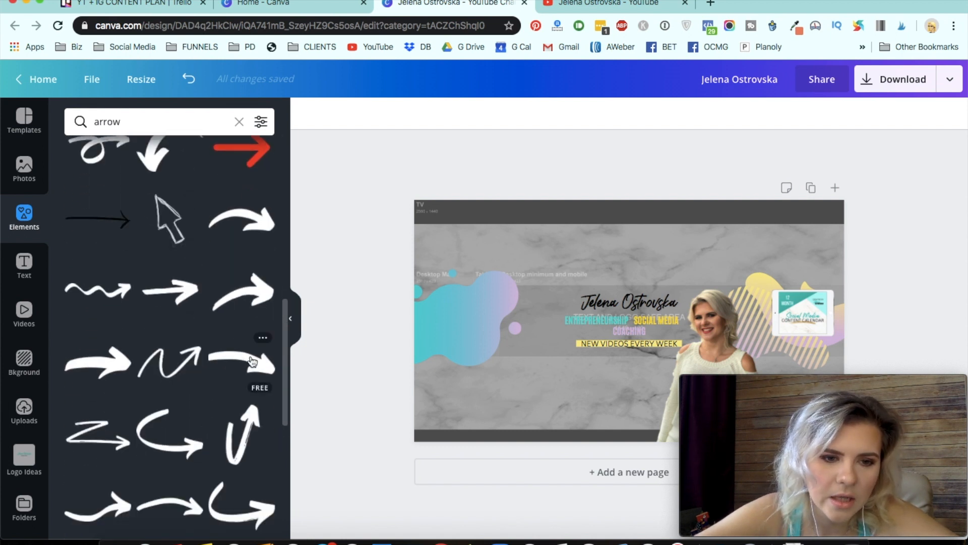
scroll(253, 361, "down", 4)
left_click(178, 359)
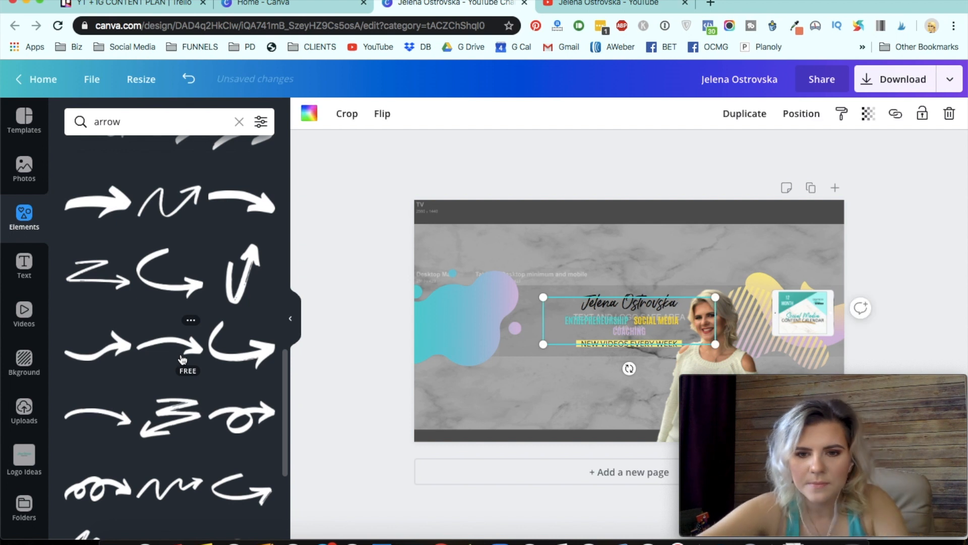
- Recolor the arrow black and flip it horizontally
left_click(307, 115)
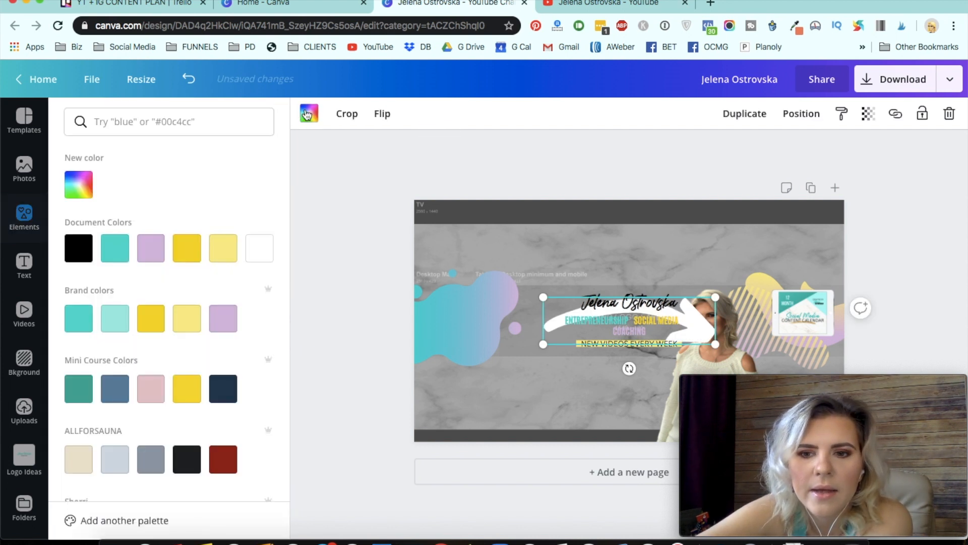
left_click(77, 326)
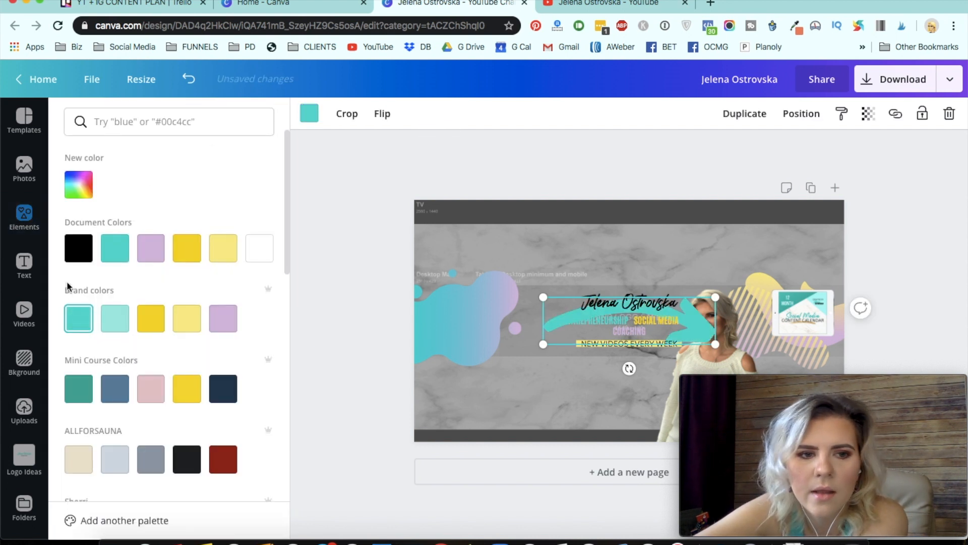
left_click(79, 251)
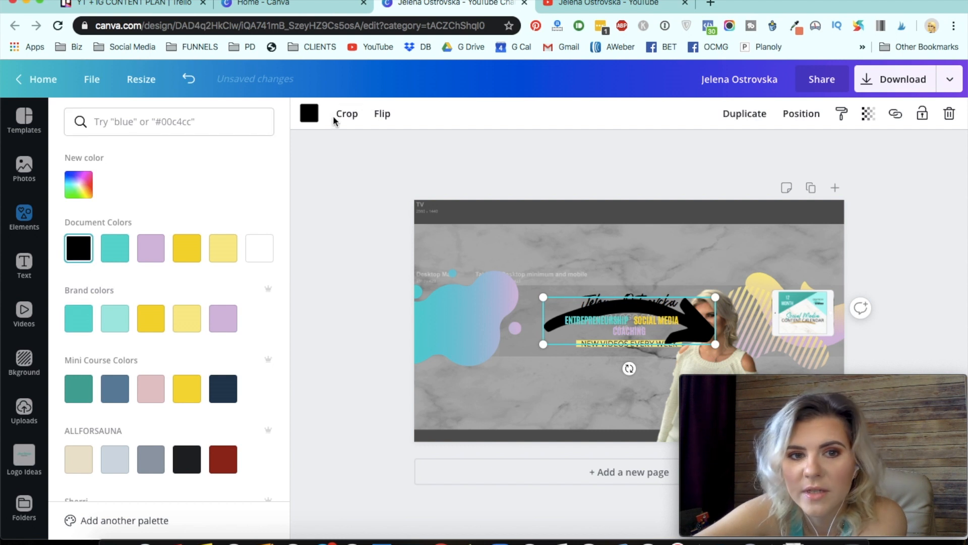
left_click(382, 116)
left_click(405, 152)
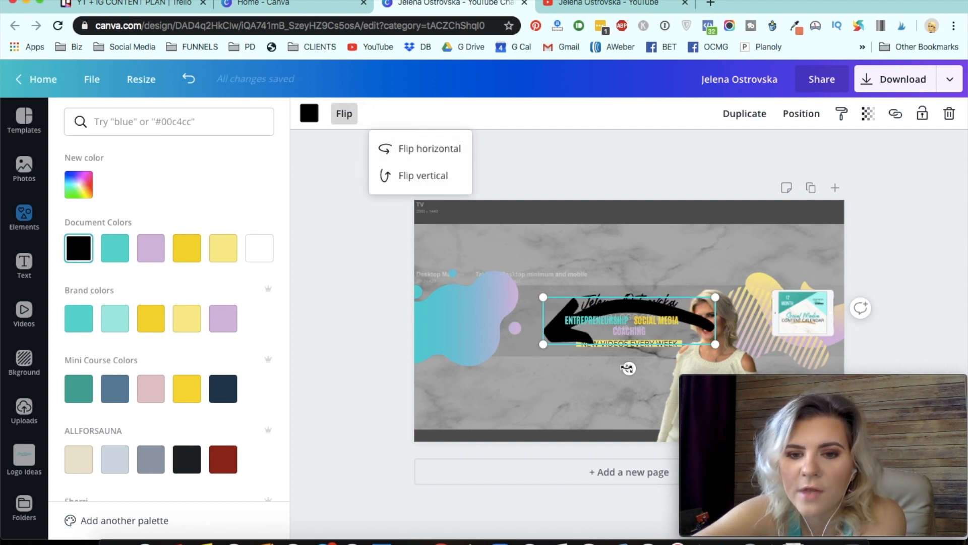
- Rotate, shrink and place the arrow so it points at the content calendar image
left_click_drag(628, 368, 697, 364)
left_click_drag(670, 279, 689, 272)
left_click_drag(589, 242, 768, 332)
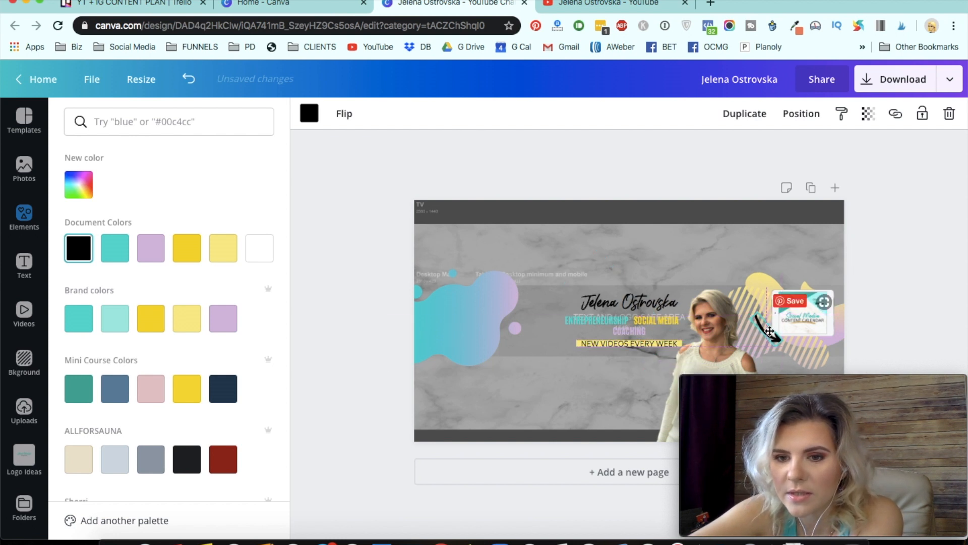
left_click(837, 244)
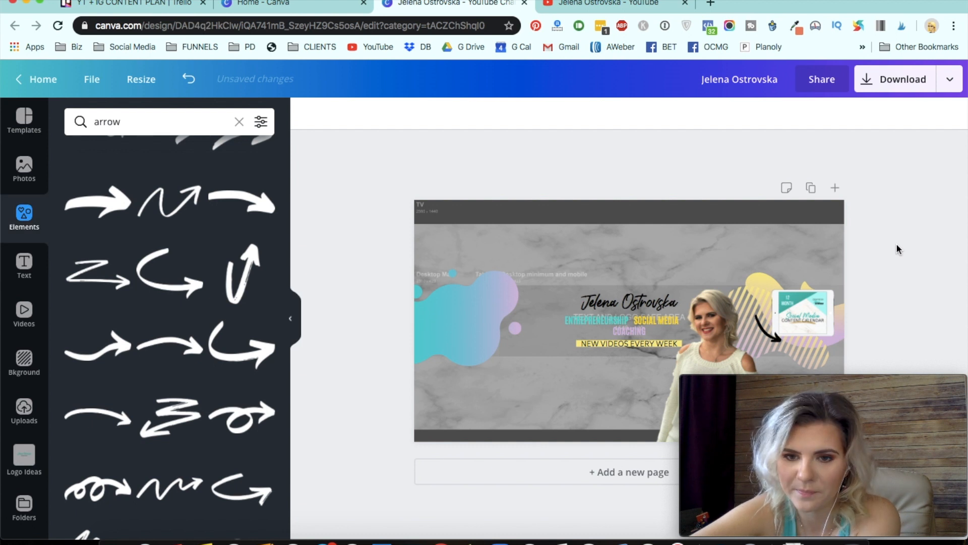
- Set the marble background image's transparency to 100
left_click(654, 246)
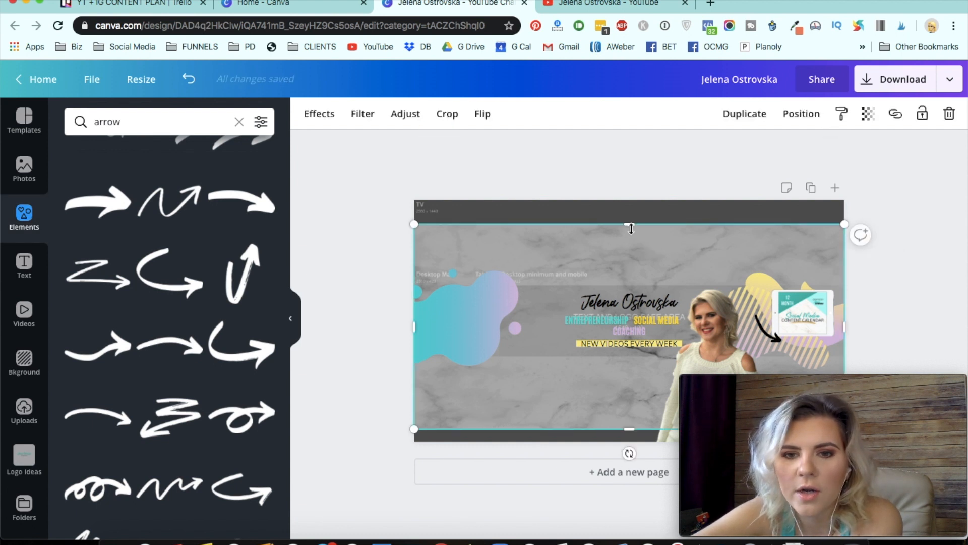
left_click(865, 115)
left_click(829, 149)
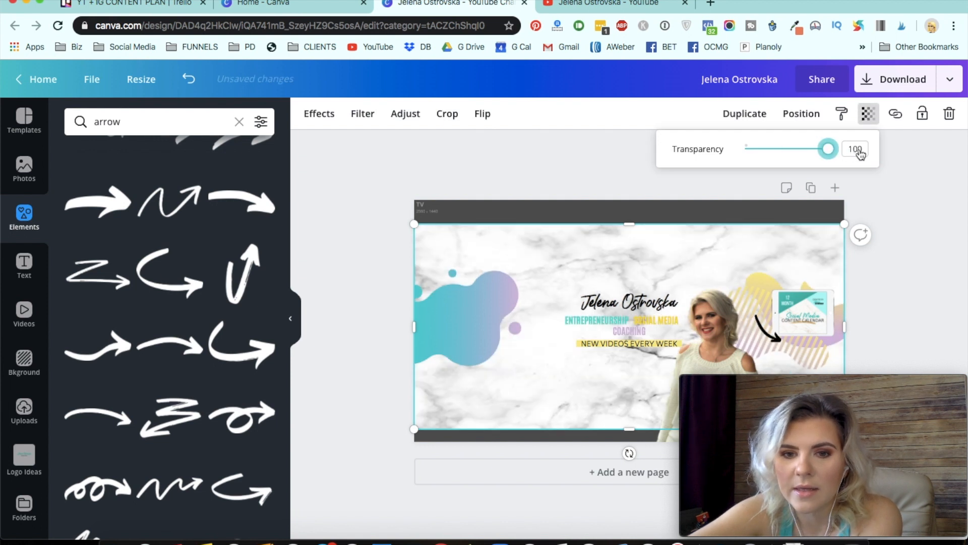
left_click(906, 230)
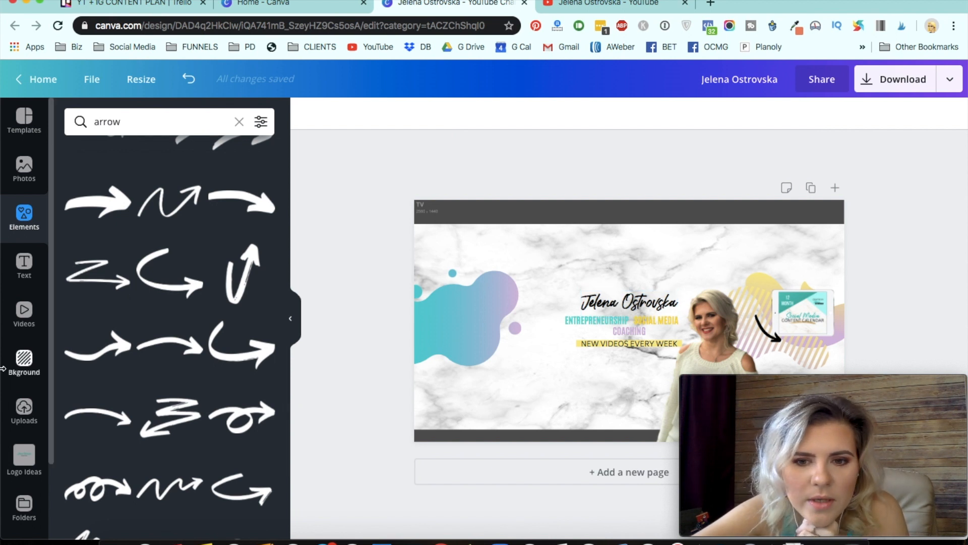
- Search elements for square, add a square shape to the banner and color it black
left_click(25, 170)
left_click(25, 211)
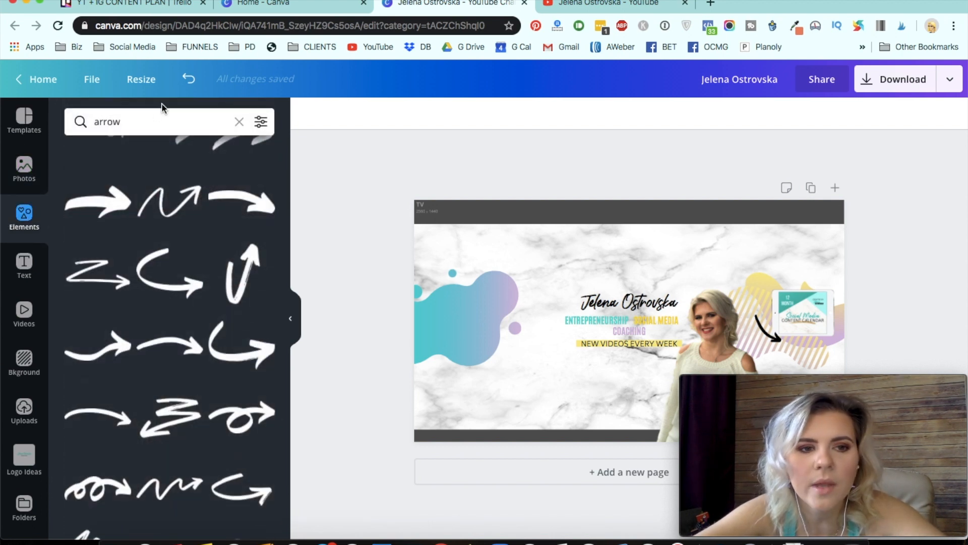
left_click(153, 121)
type("arro")
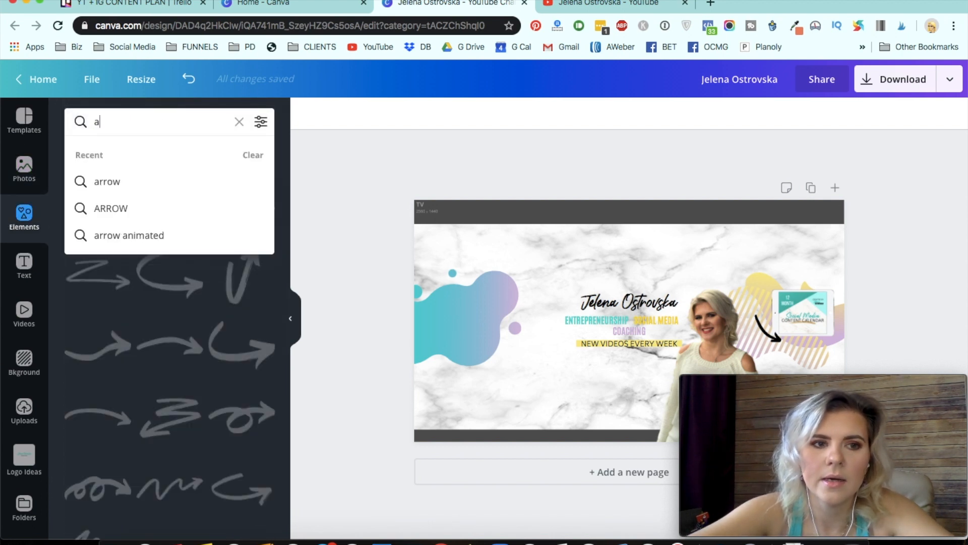
key("BackSpace")
type("square")
key("Return")
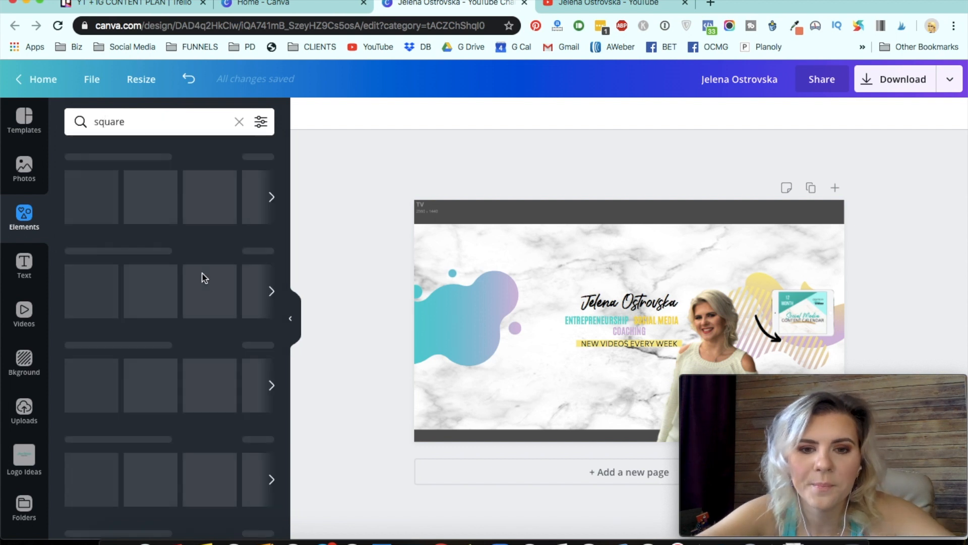
left_click(99, 187)
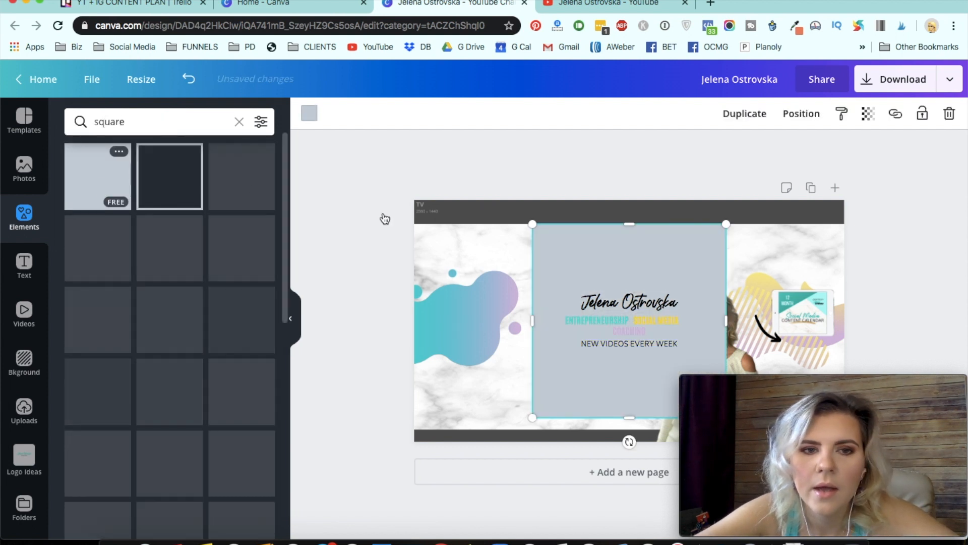
left_click(314, 113)
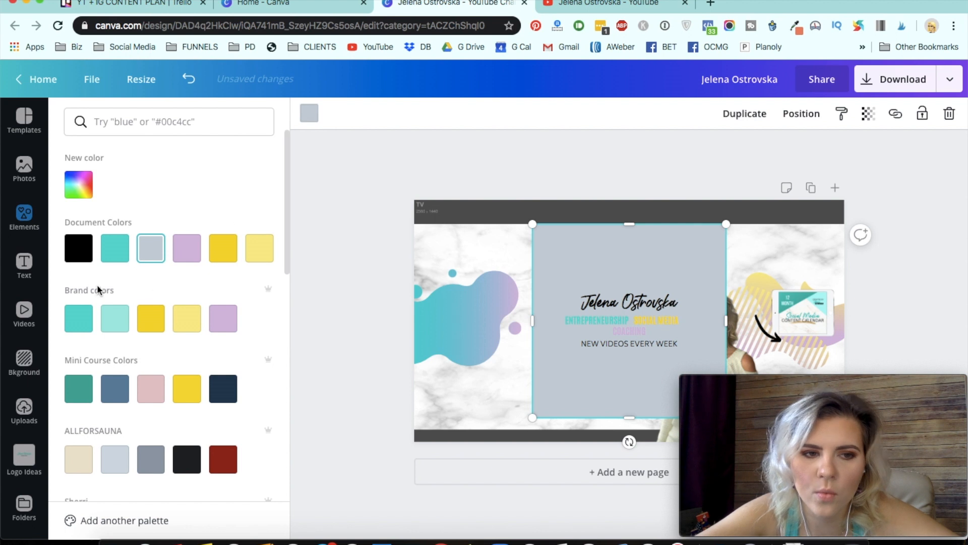
left_click(78, 247)
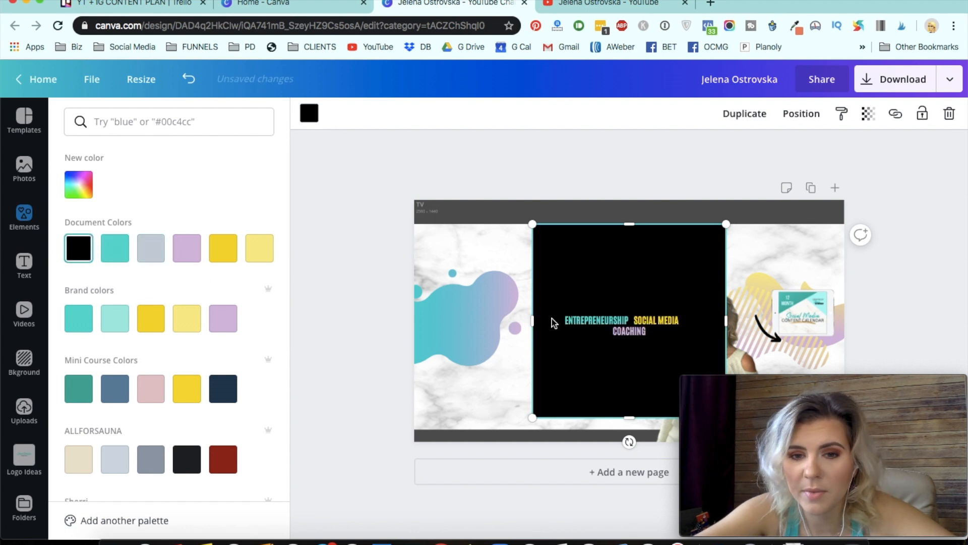
- Stretch the black square across the banner's full width and set its transparency to 51
left_click_drag(495, 327, 408, 335)
left_click_drag(819, 332, 847, 333)
left_click(868, 114)
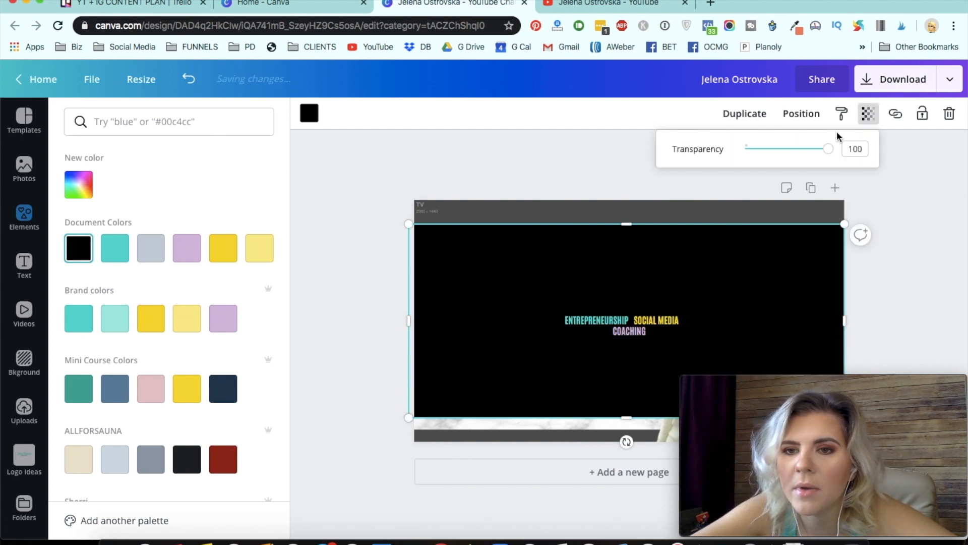
left_click_drag(827, 150, 802, 152)
left_click_drag(785, 153, 789, 154)
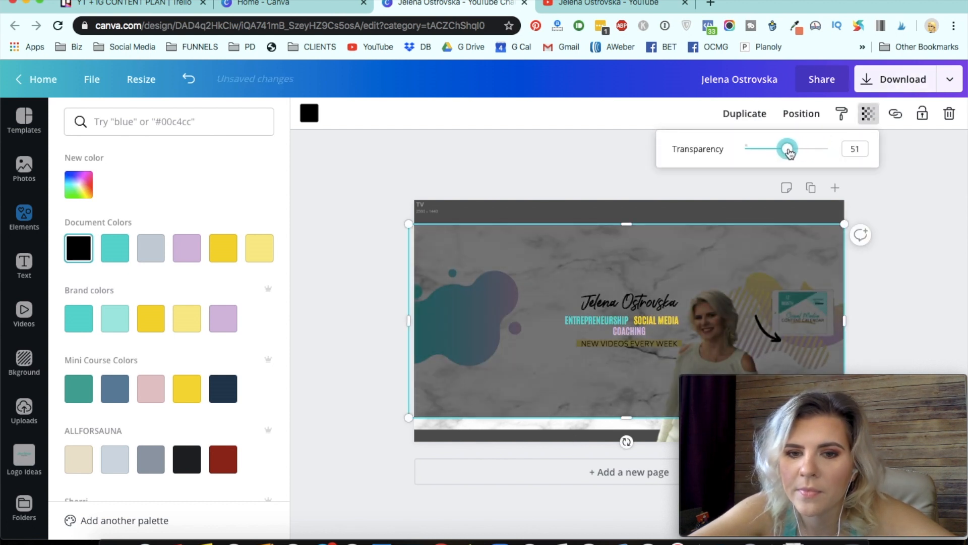
left_click(621, 150)
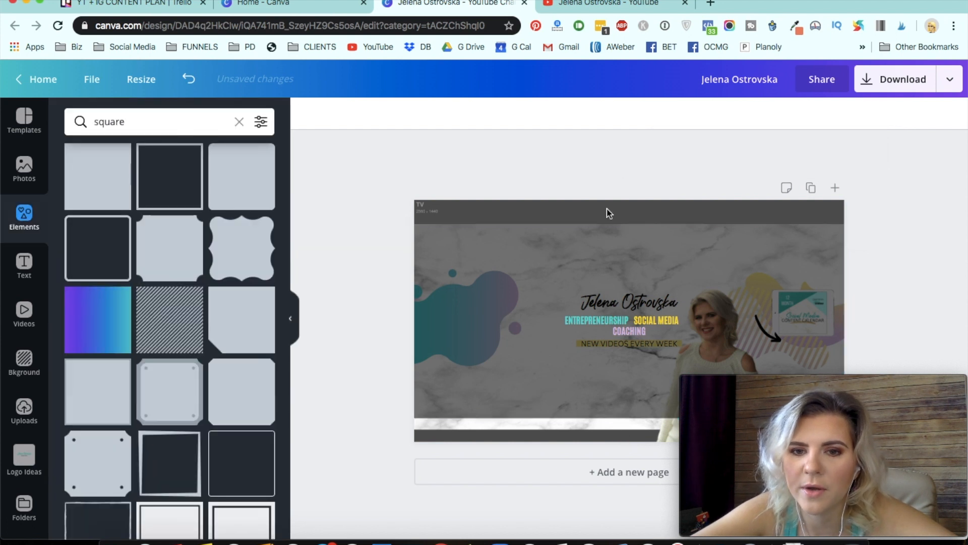
- Send the black square backward in the layer order until it sits just above the marble background, behind the other elements
left_click(806, 114)
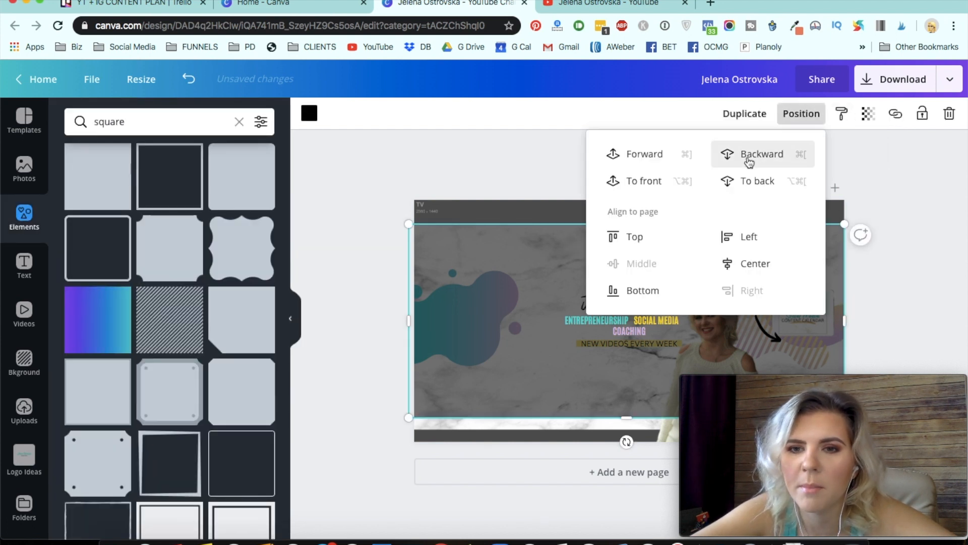
left_click(749, 160)
left_click(749, 161)
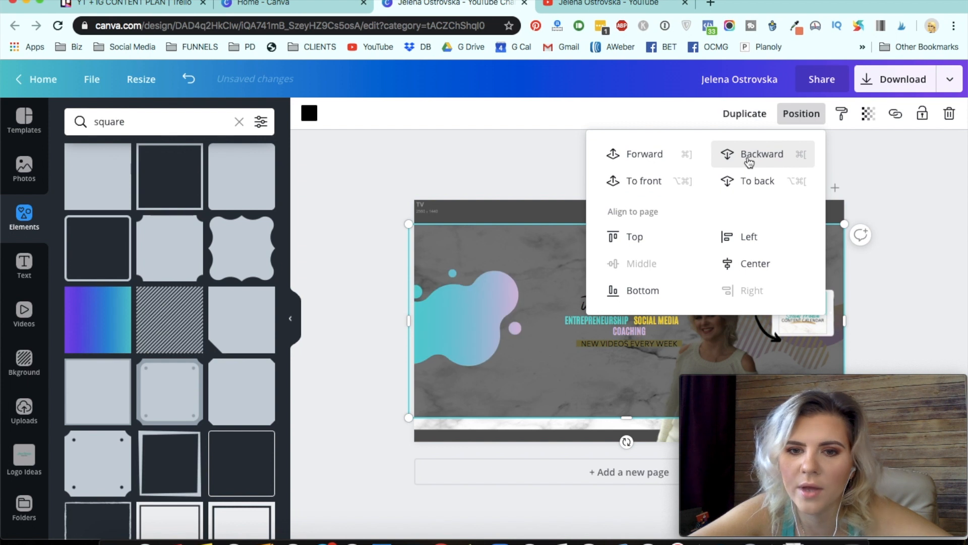
left_click(749, 160)
left_click(749, 160)
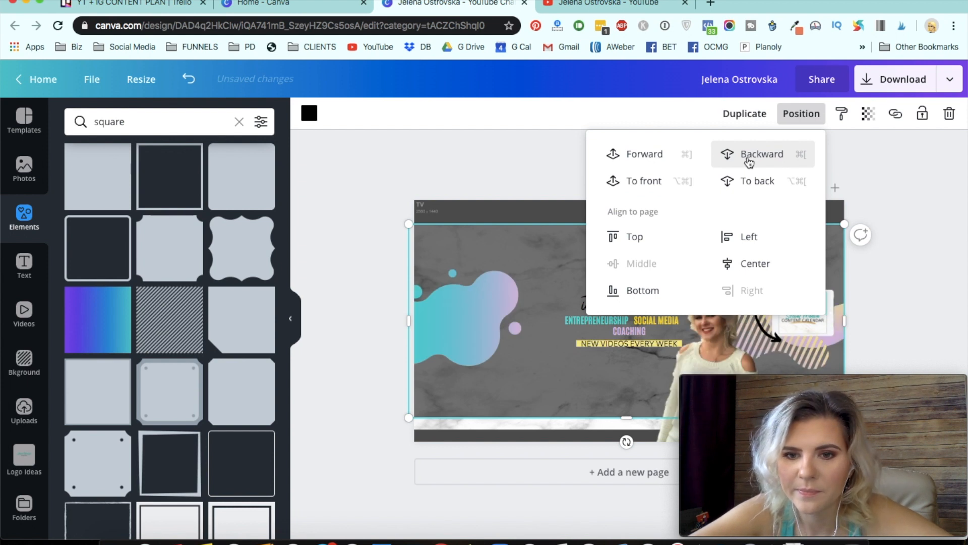
left_click(749, 161)
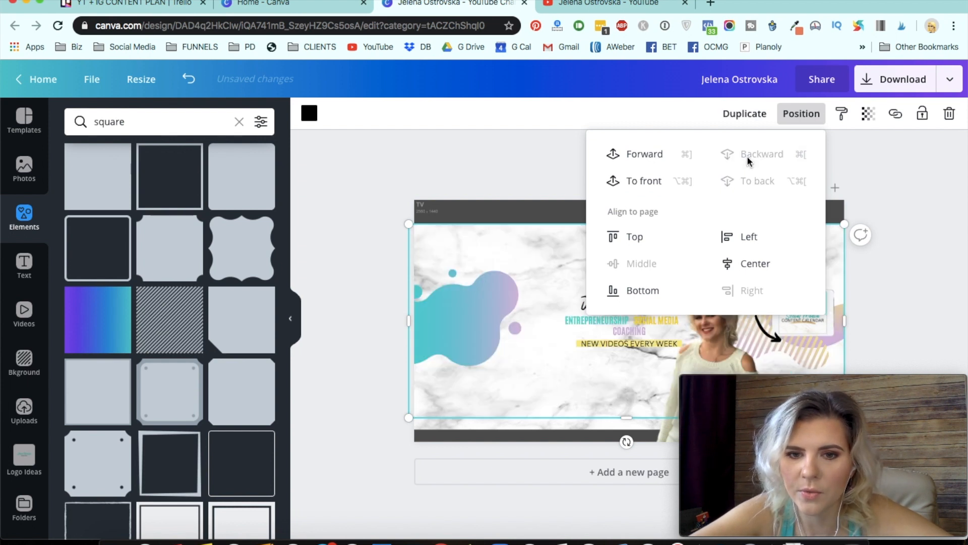
left_click(659, 159)
left_click(337, 302)
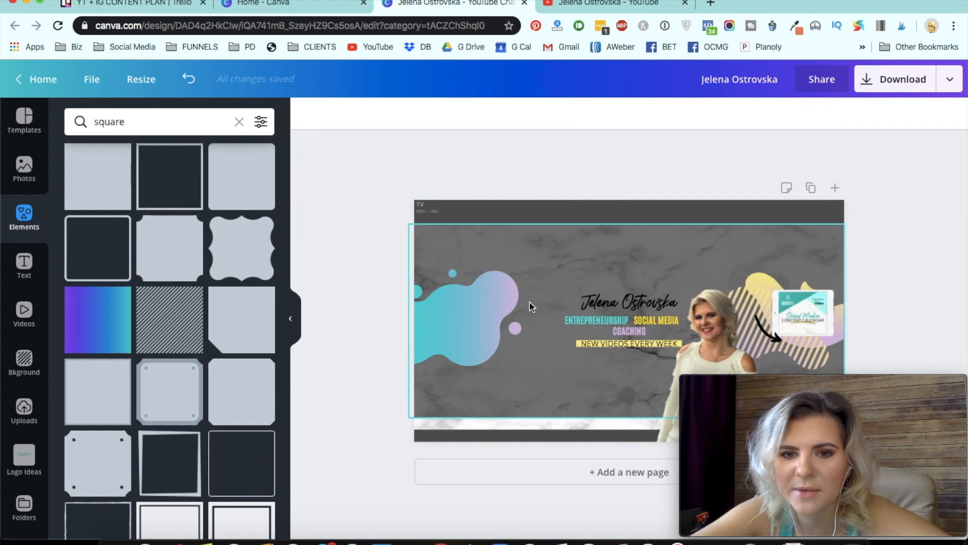
- Recolor the name text light teal from the brand colors
left_click(633, 299)
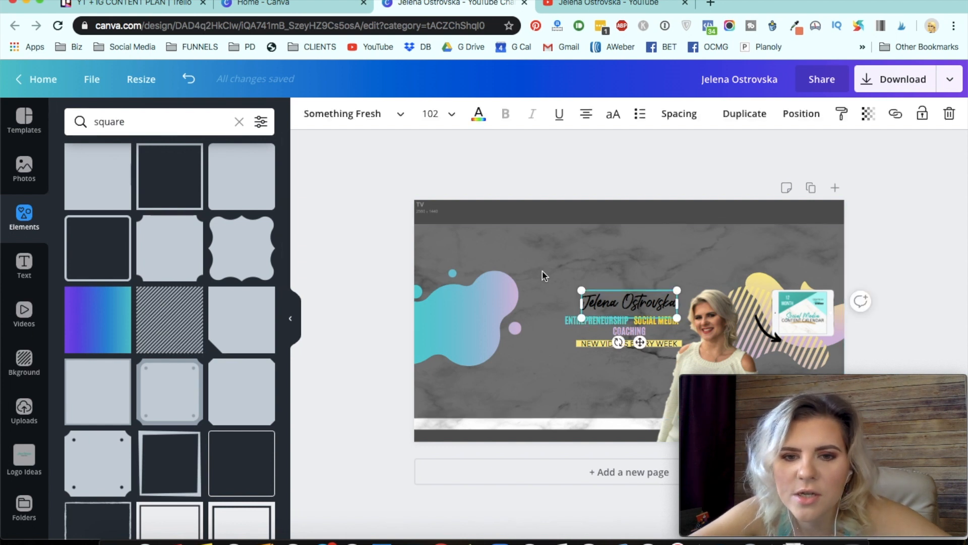
left_click(477, 117)
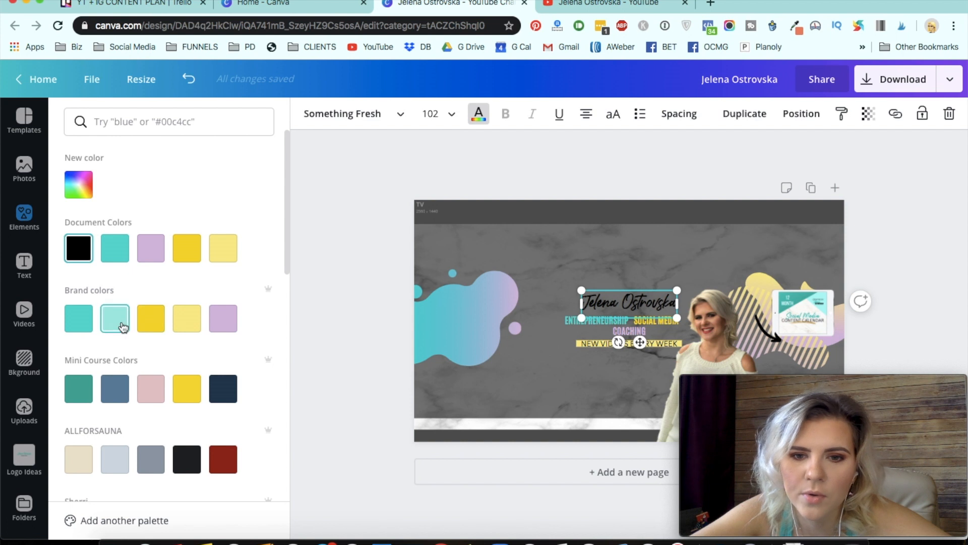
left_click(351, 419)
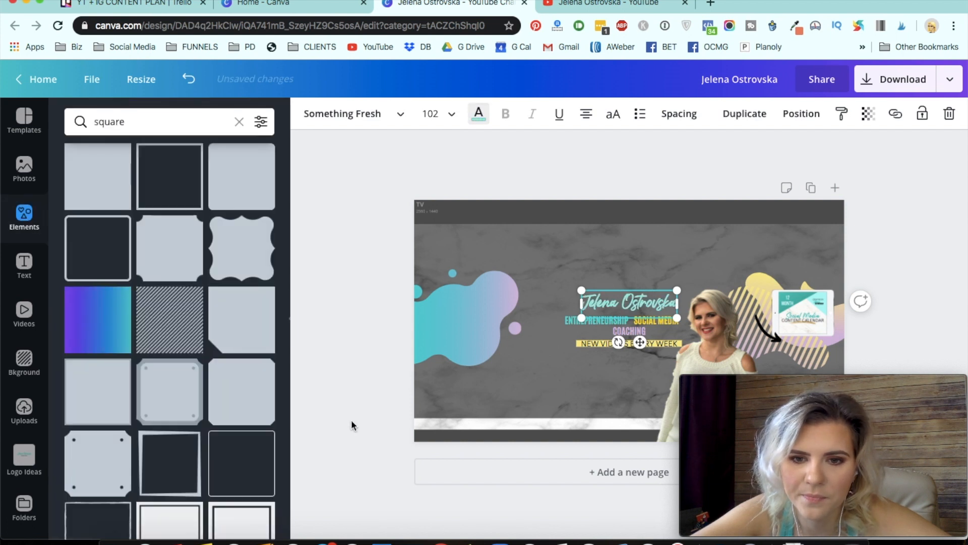
left_click(341, 499)
- Extend the black square's top and bottom edges so it covers the full banner height
left_click(483, 426)
left_click_drag(610, 429, 609, 441)
left_click_drag(622, 223, 631, 196)
left_click_drag(614, 418, 612, 440)
left_click(882, 255)
left_click_drag(817, 422, 824, 33)
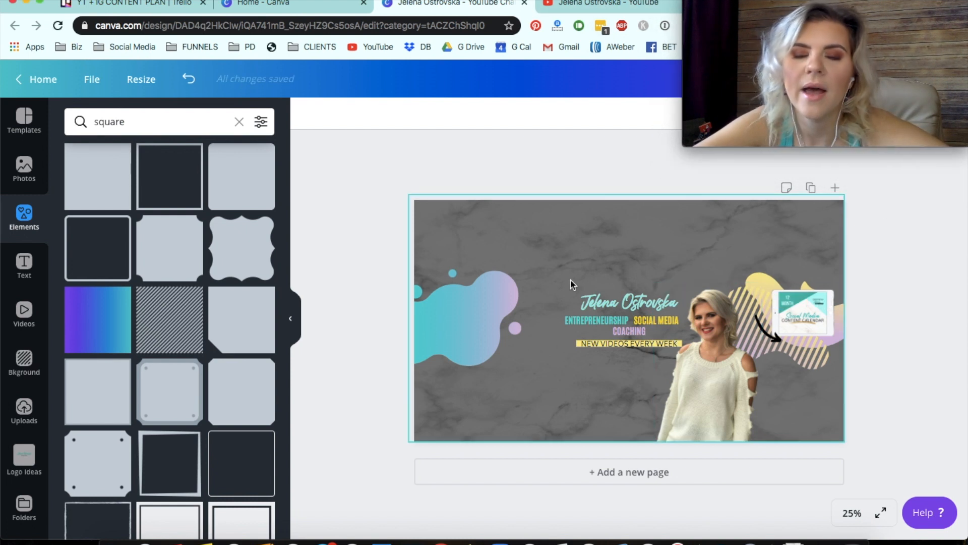
mouse_move(827, 49)
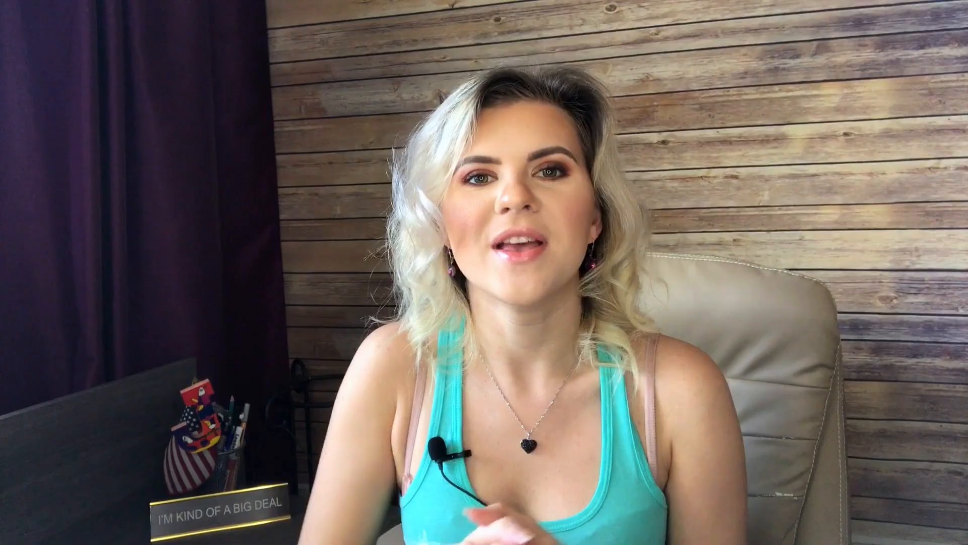